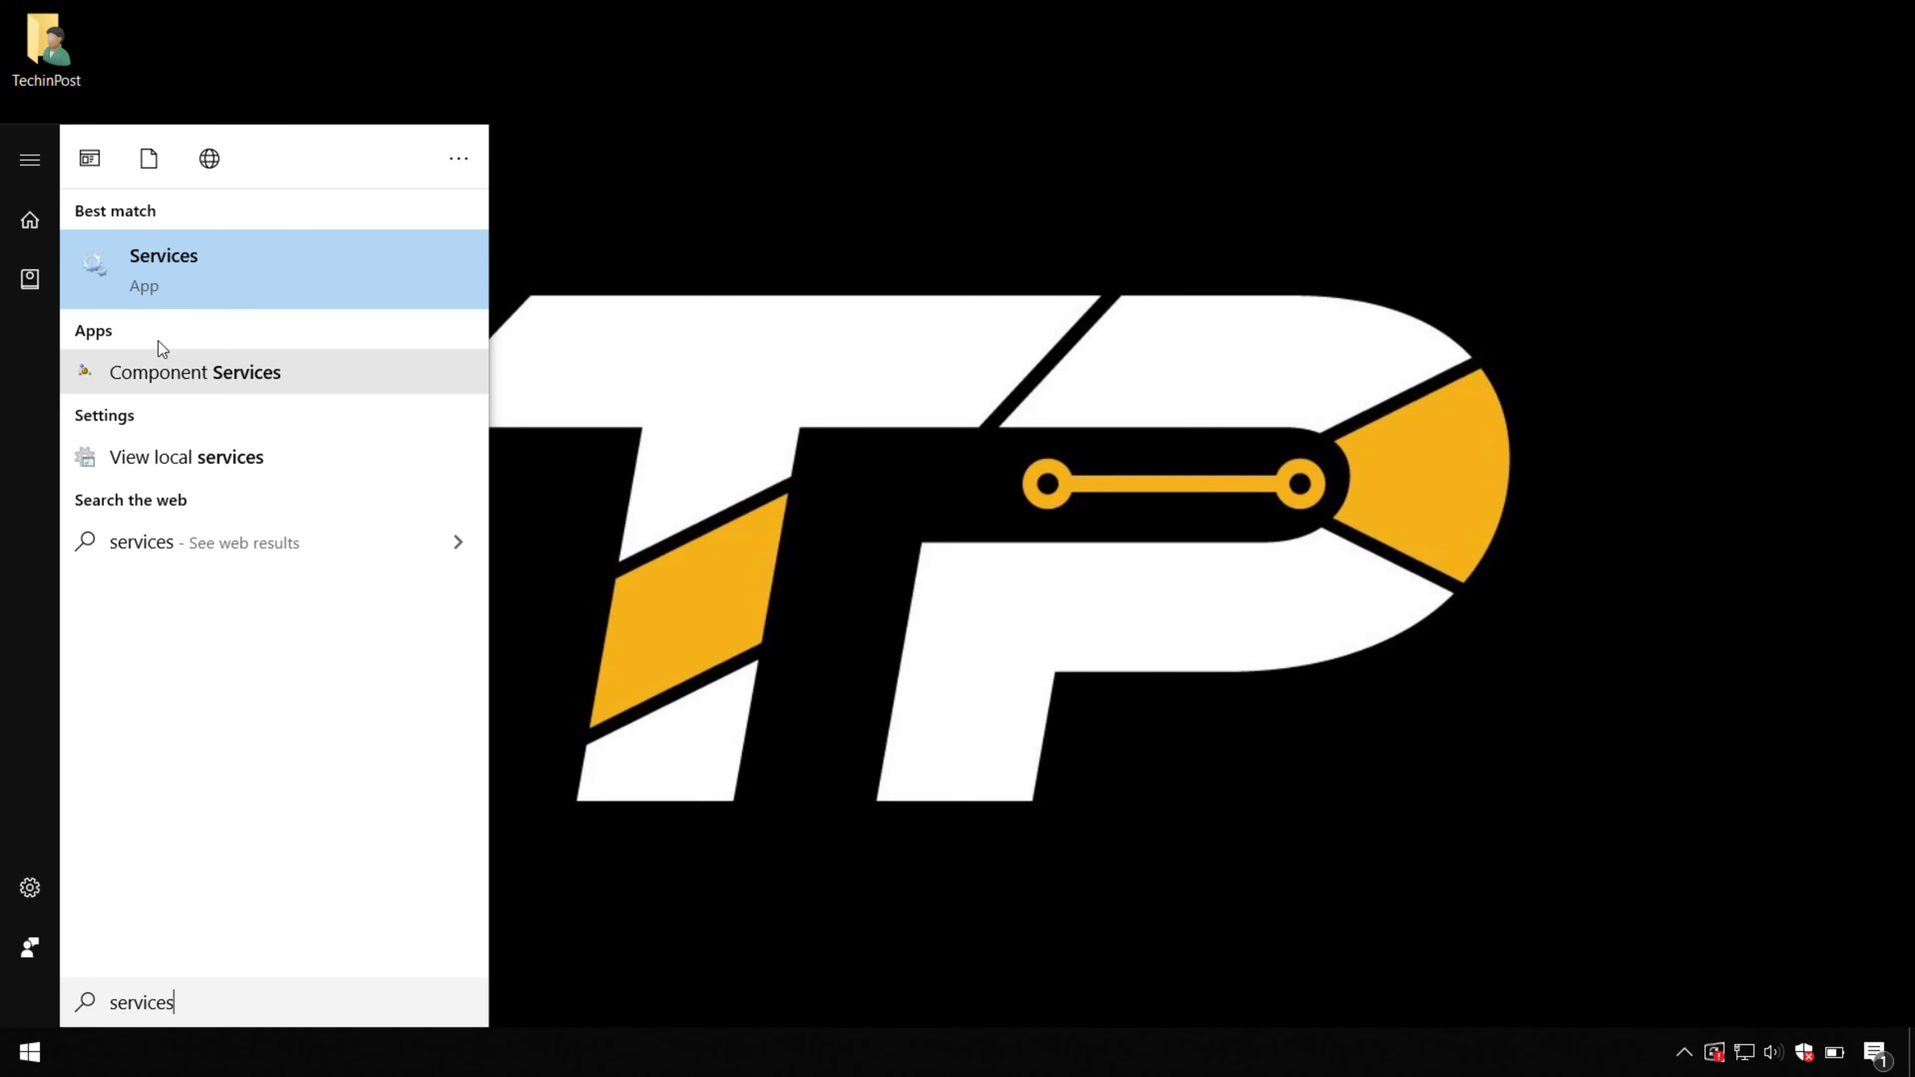
# Run Services as administrator from the search results and widen its console tree pane
pyautogui.rightClick(234, 264)
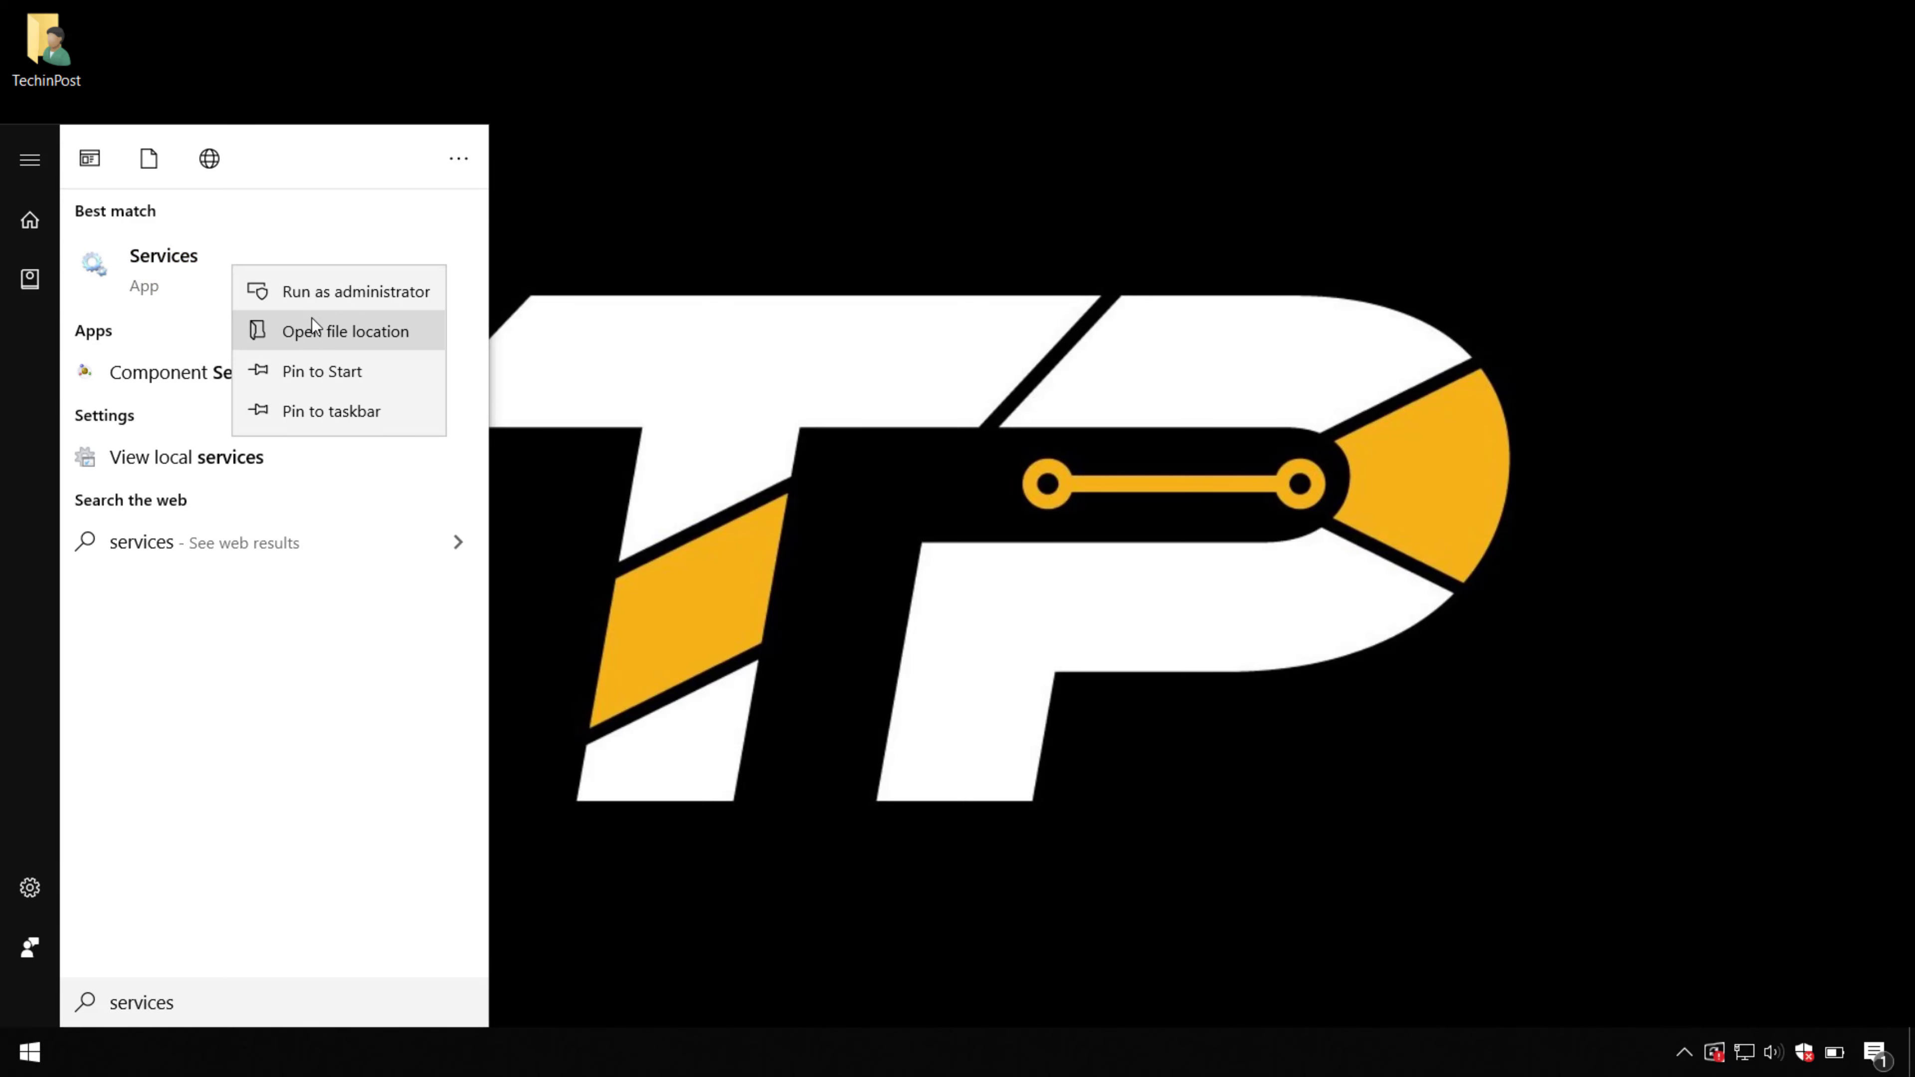
pyautogui.click(325, 298)
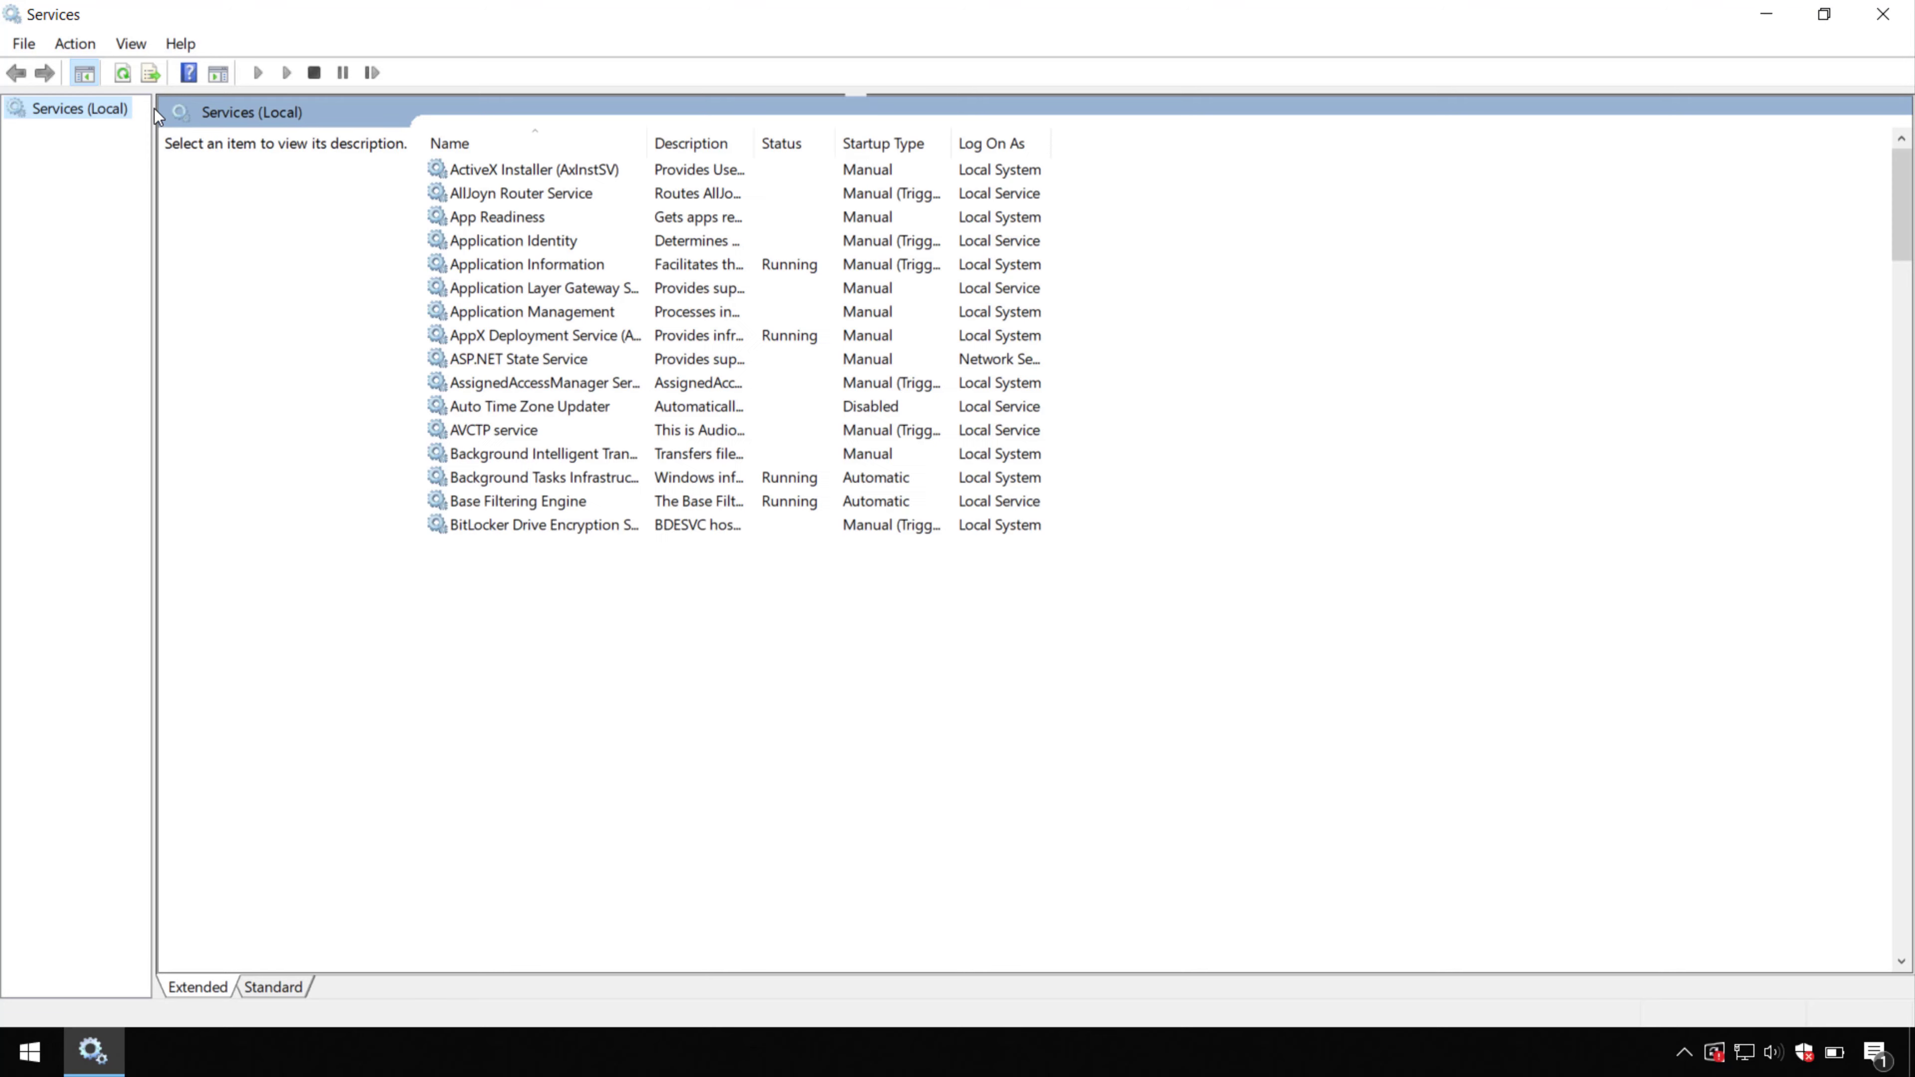
pyautogui.moveTo(152, 108); pyautogui.dragTo(243, 137)
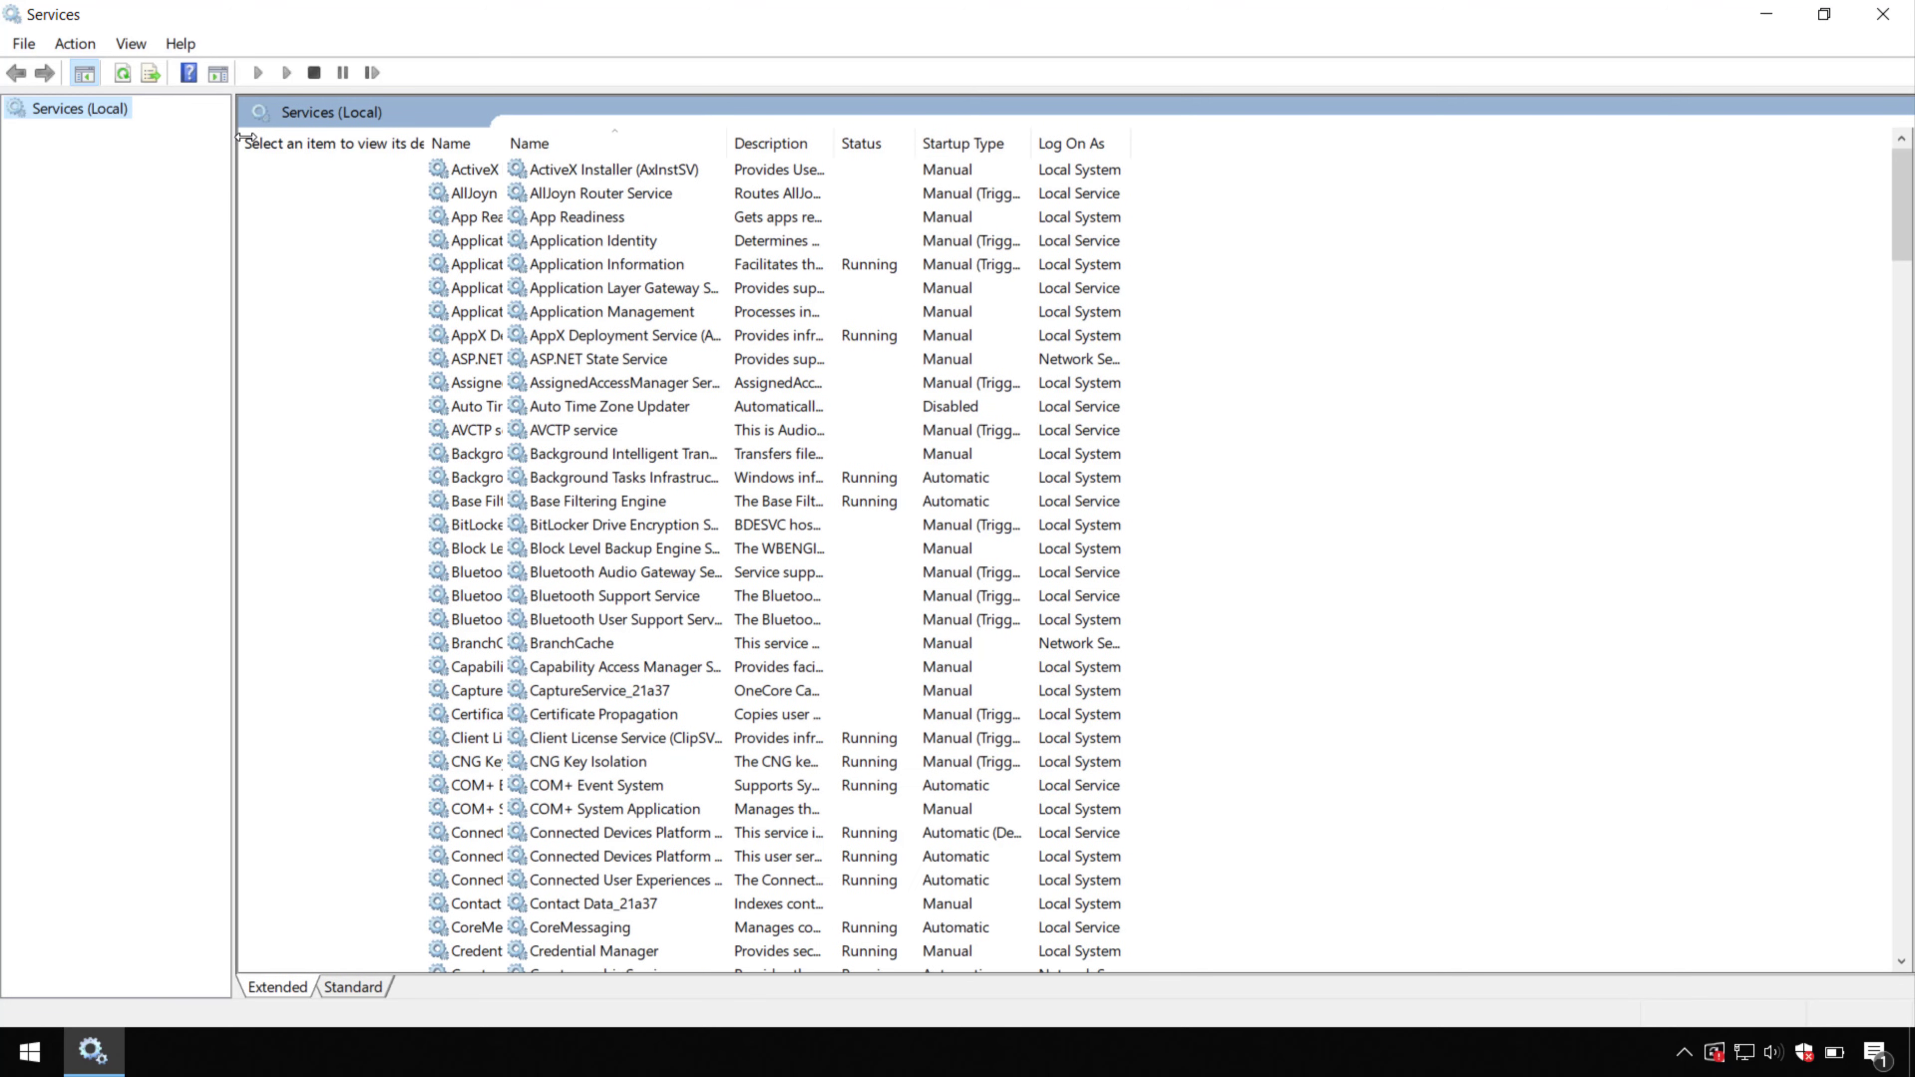
# Jump to the services beginning with W and widen the Name column to fit the full service names
pyautogui.click(607, 406)
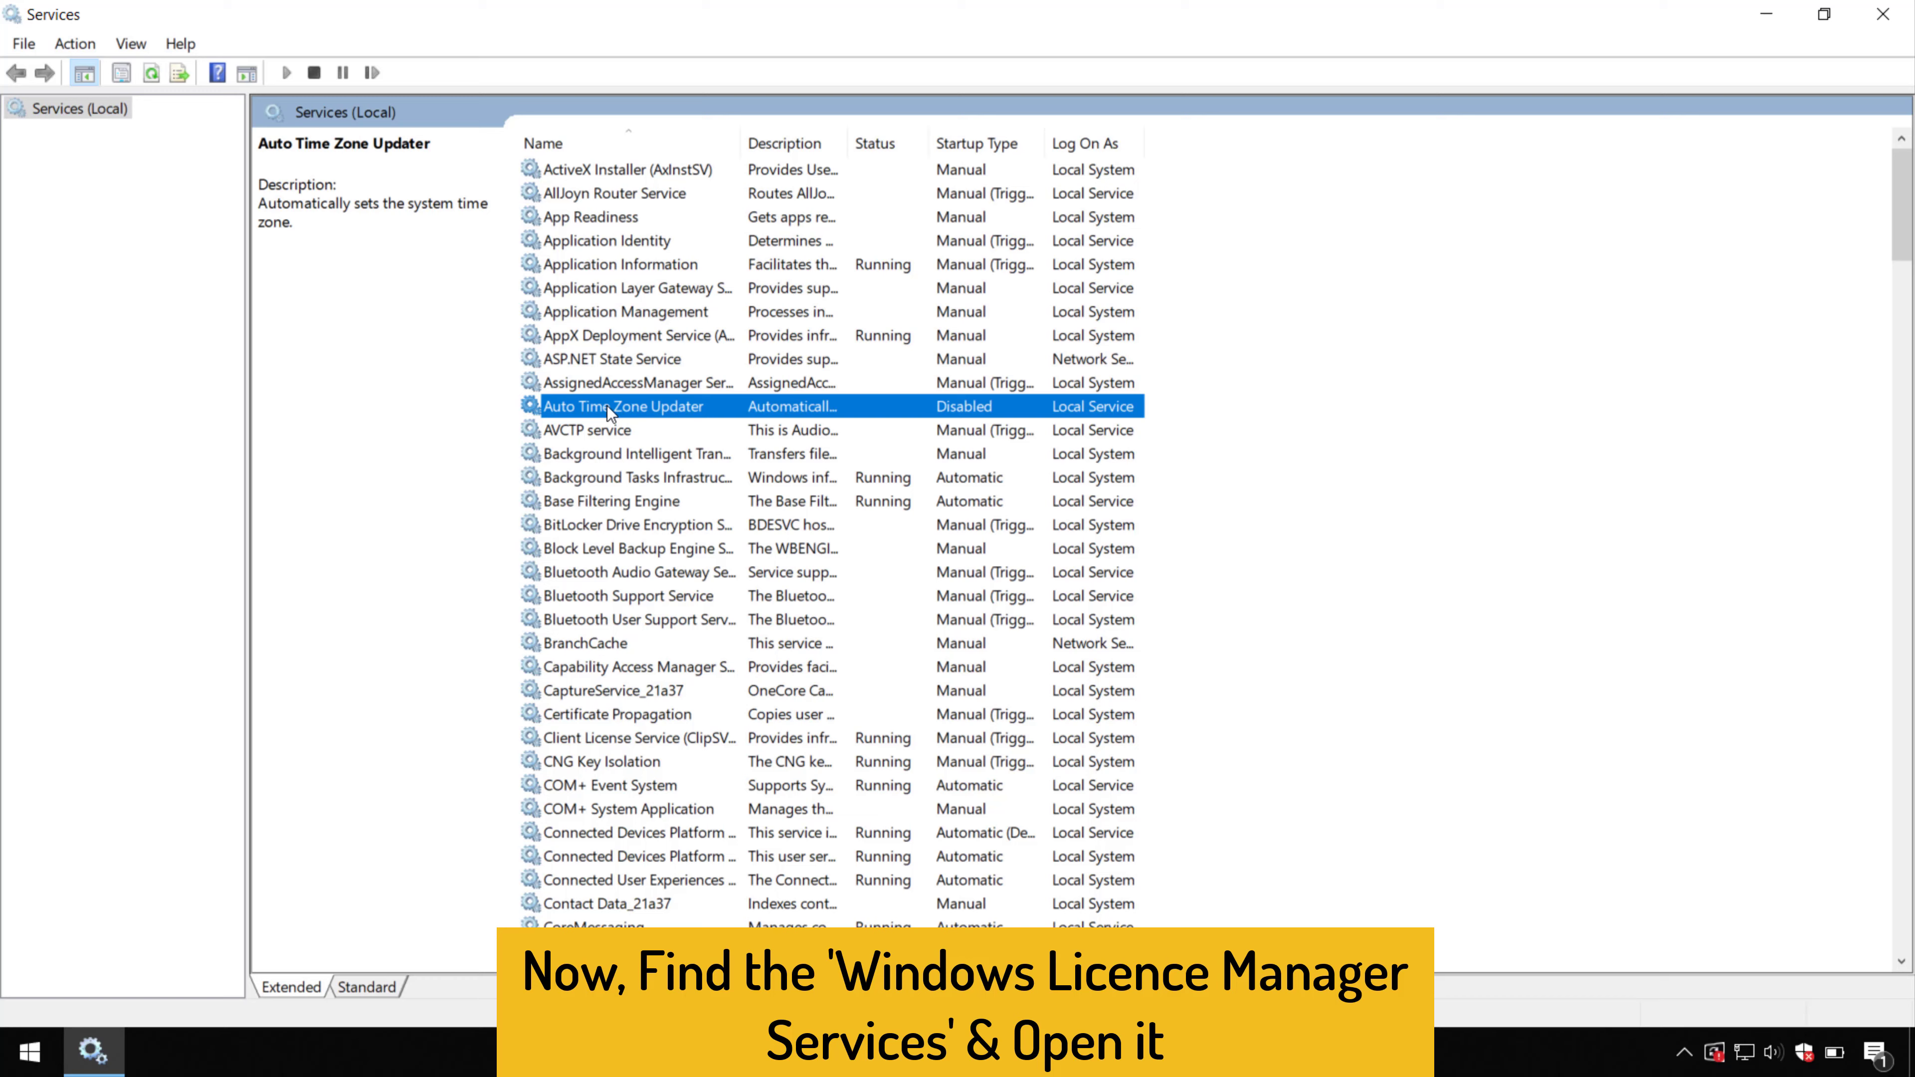
pyautogui.press('w')
pyautogui.press('w')
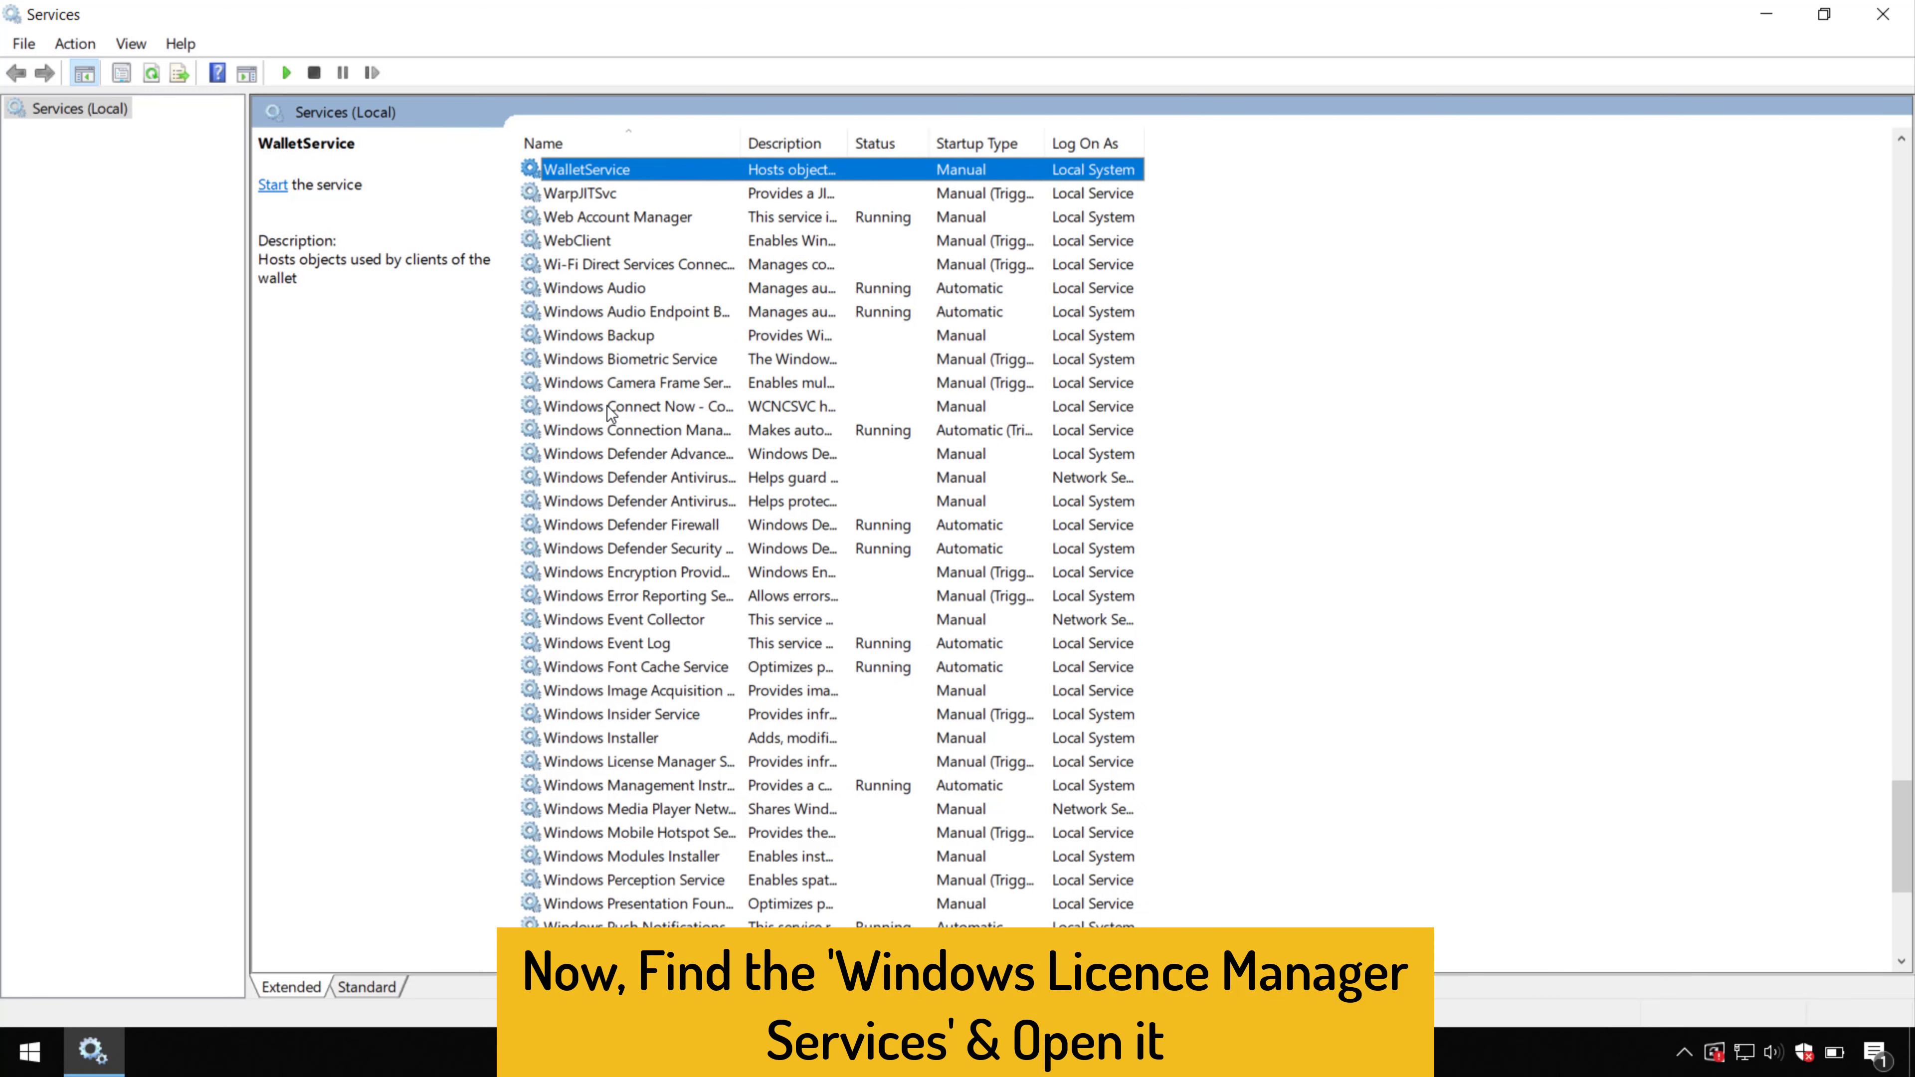
pyautogui.press('w')
pyautogui.doubleClick(740, 142)
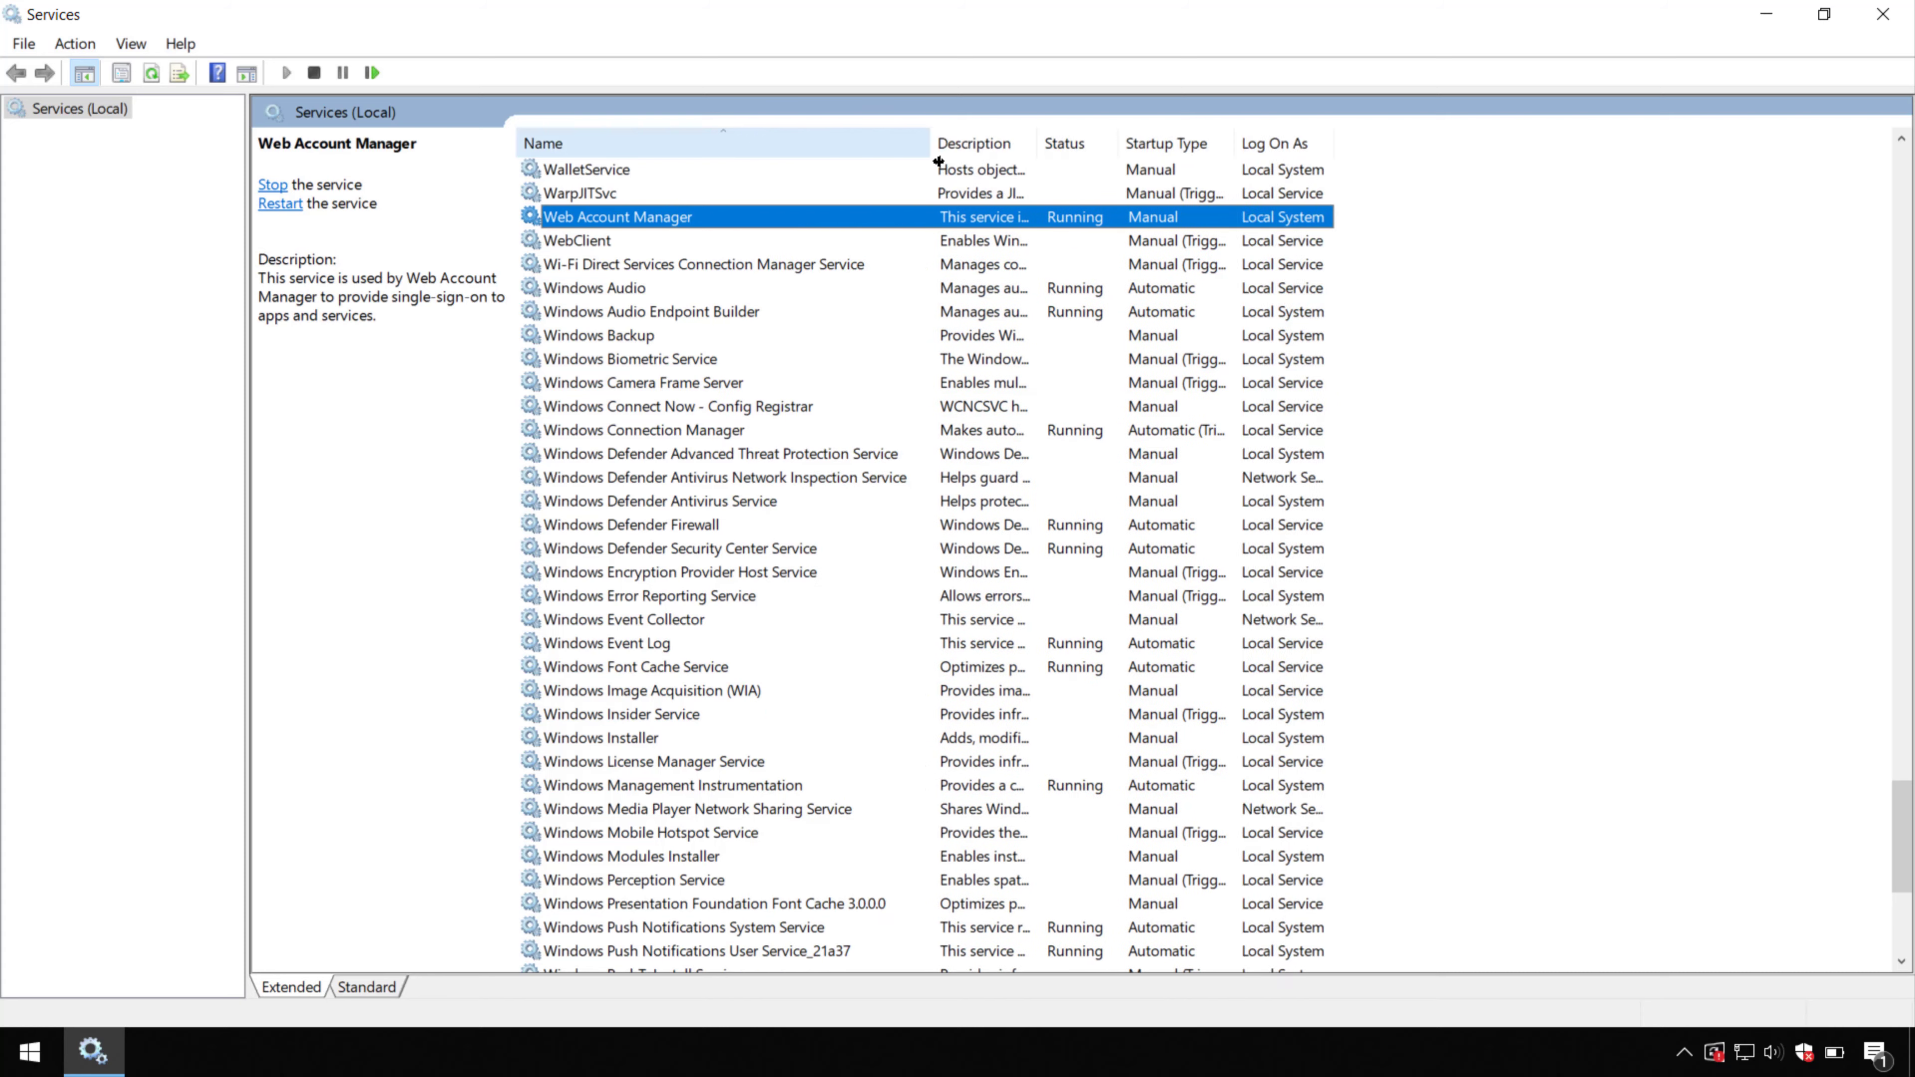
# Find the Windows License Manager Service in the services list and open its properties
pyautogui.press('w')
pyautogui.press('w')
pyautogui.press('w')
pyautogui.press('w')
pyautogui.press('w')
pyautogui.press('w')
pyautogui.press('w')
pyautogui.press('w')
pyautogui.press('w')
pyautogui.press('w')
pyautogui.press('w')
pyautogui.press('w')
pyautogui.press('w')
pyautogui.press('w')
pyautogui.press('w')
pyautogui.press('w')
pyautogui.press('w')
pyautogui.press('w')
pyautogui.press('w')
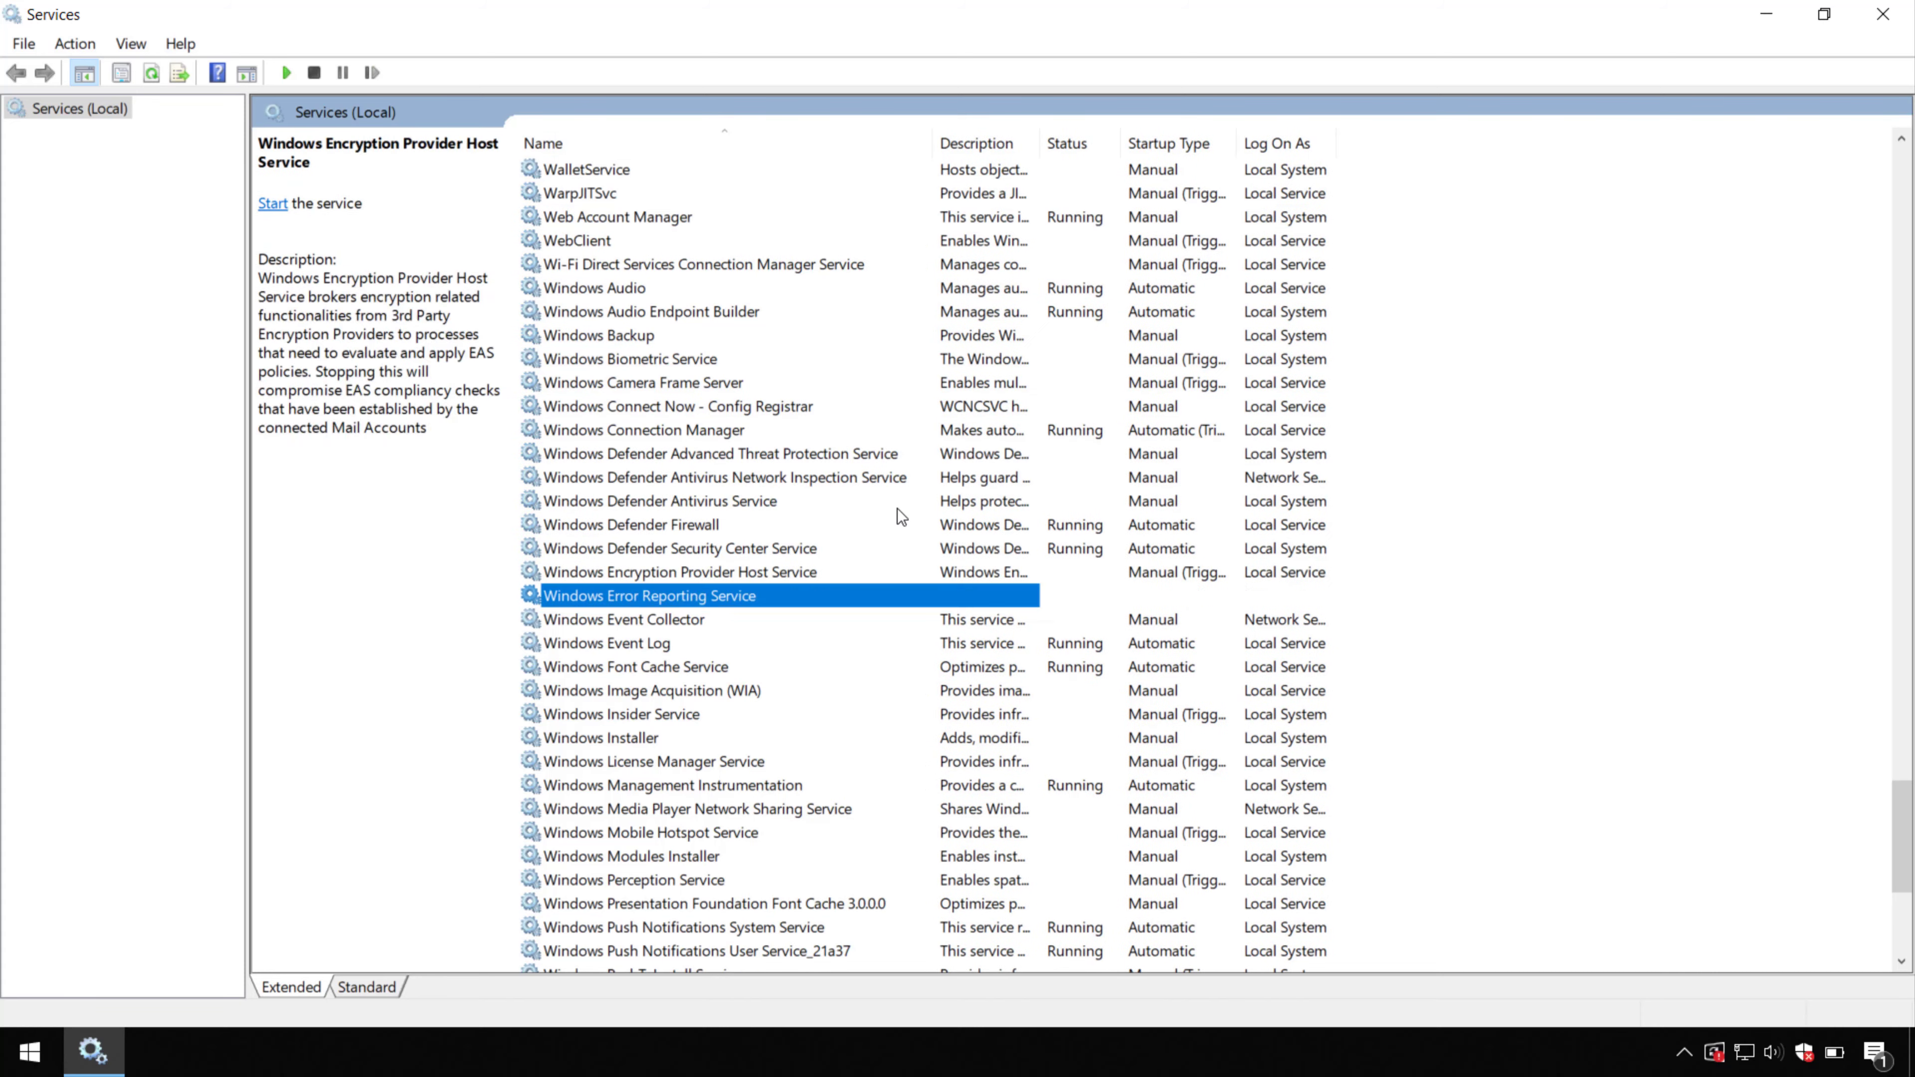
pyautogui.press('w')
pyautogui.press('w')
pyautogui.scroll(-4, 1272, 622)
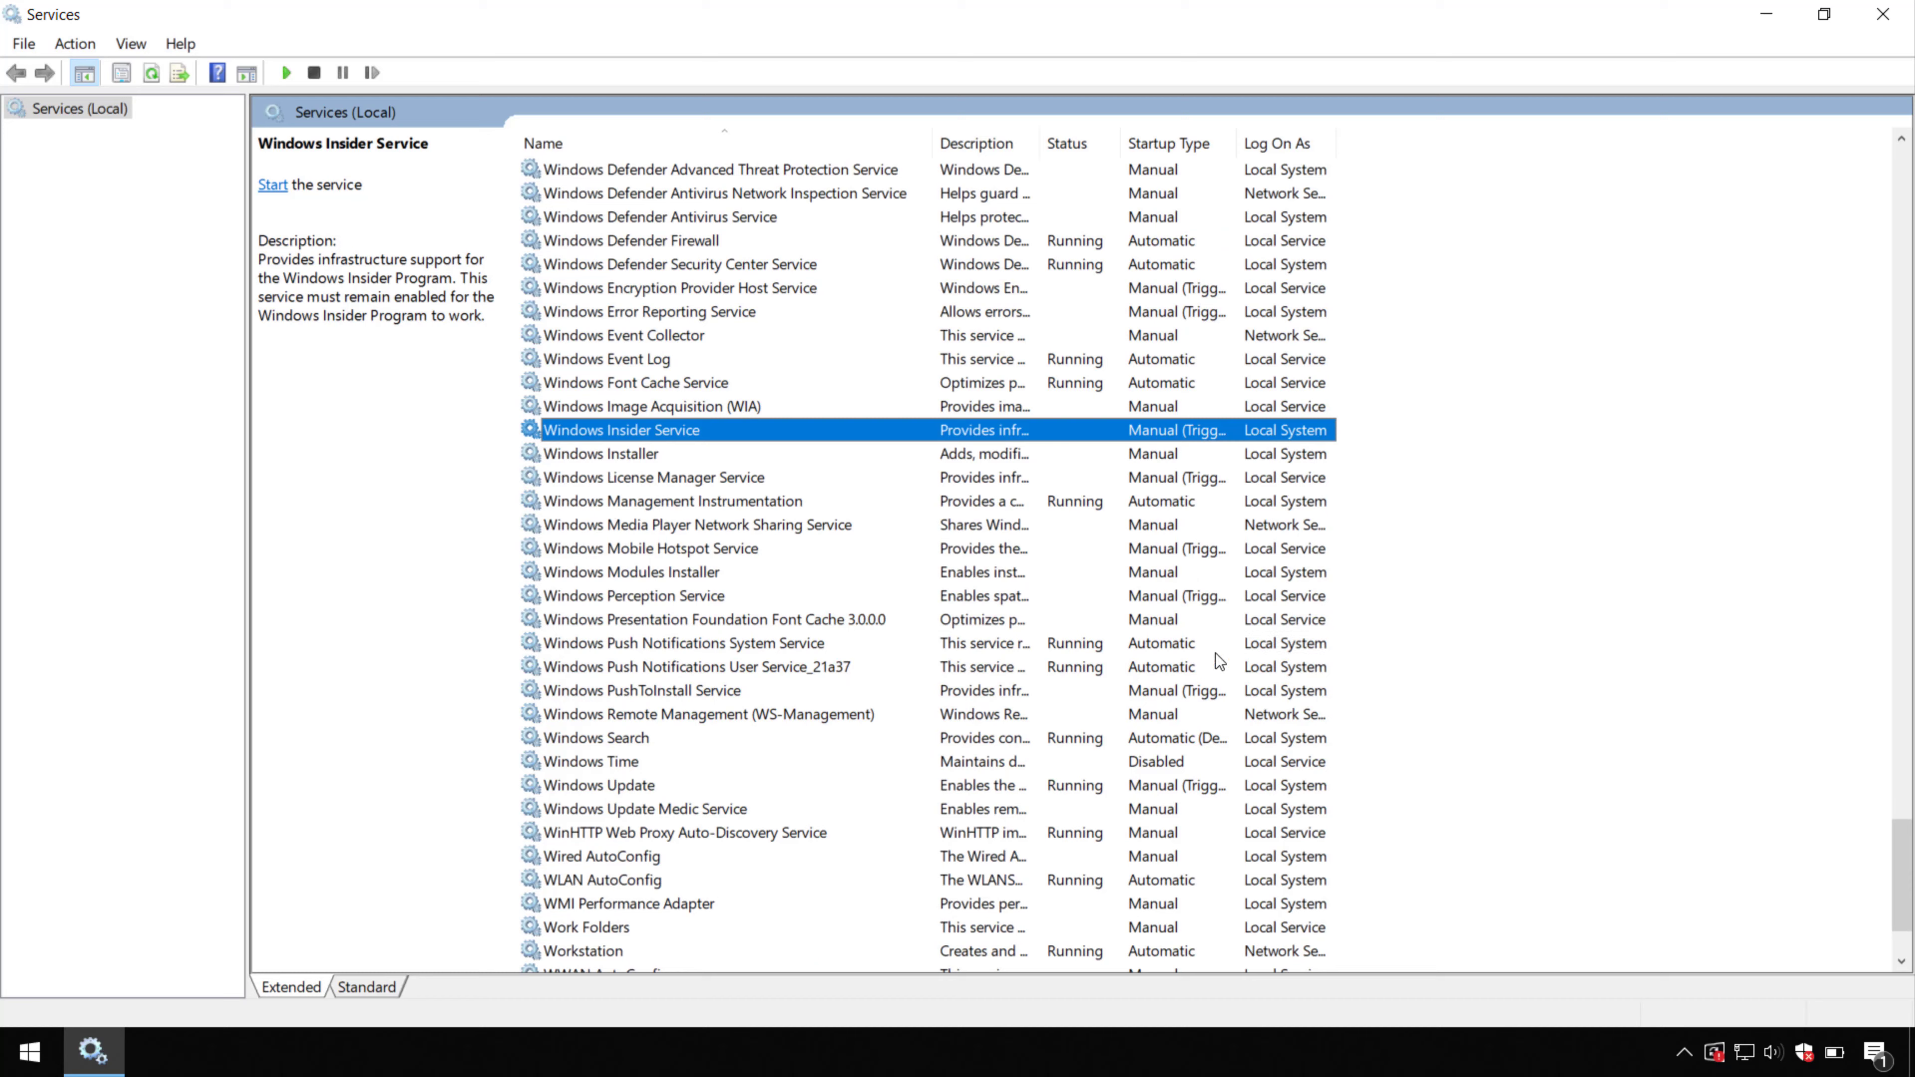
pyautogui.click(668, 479)
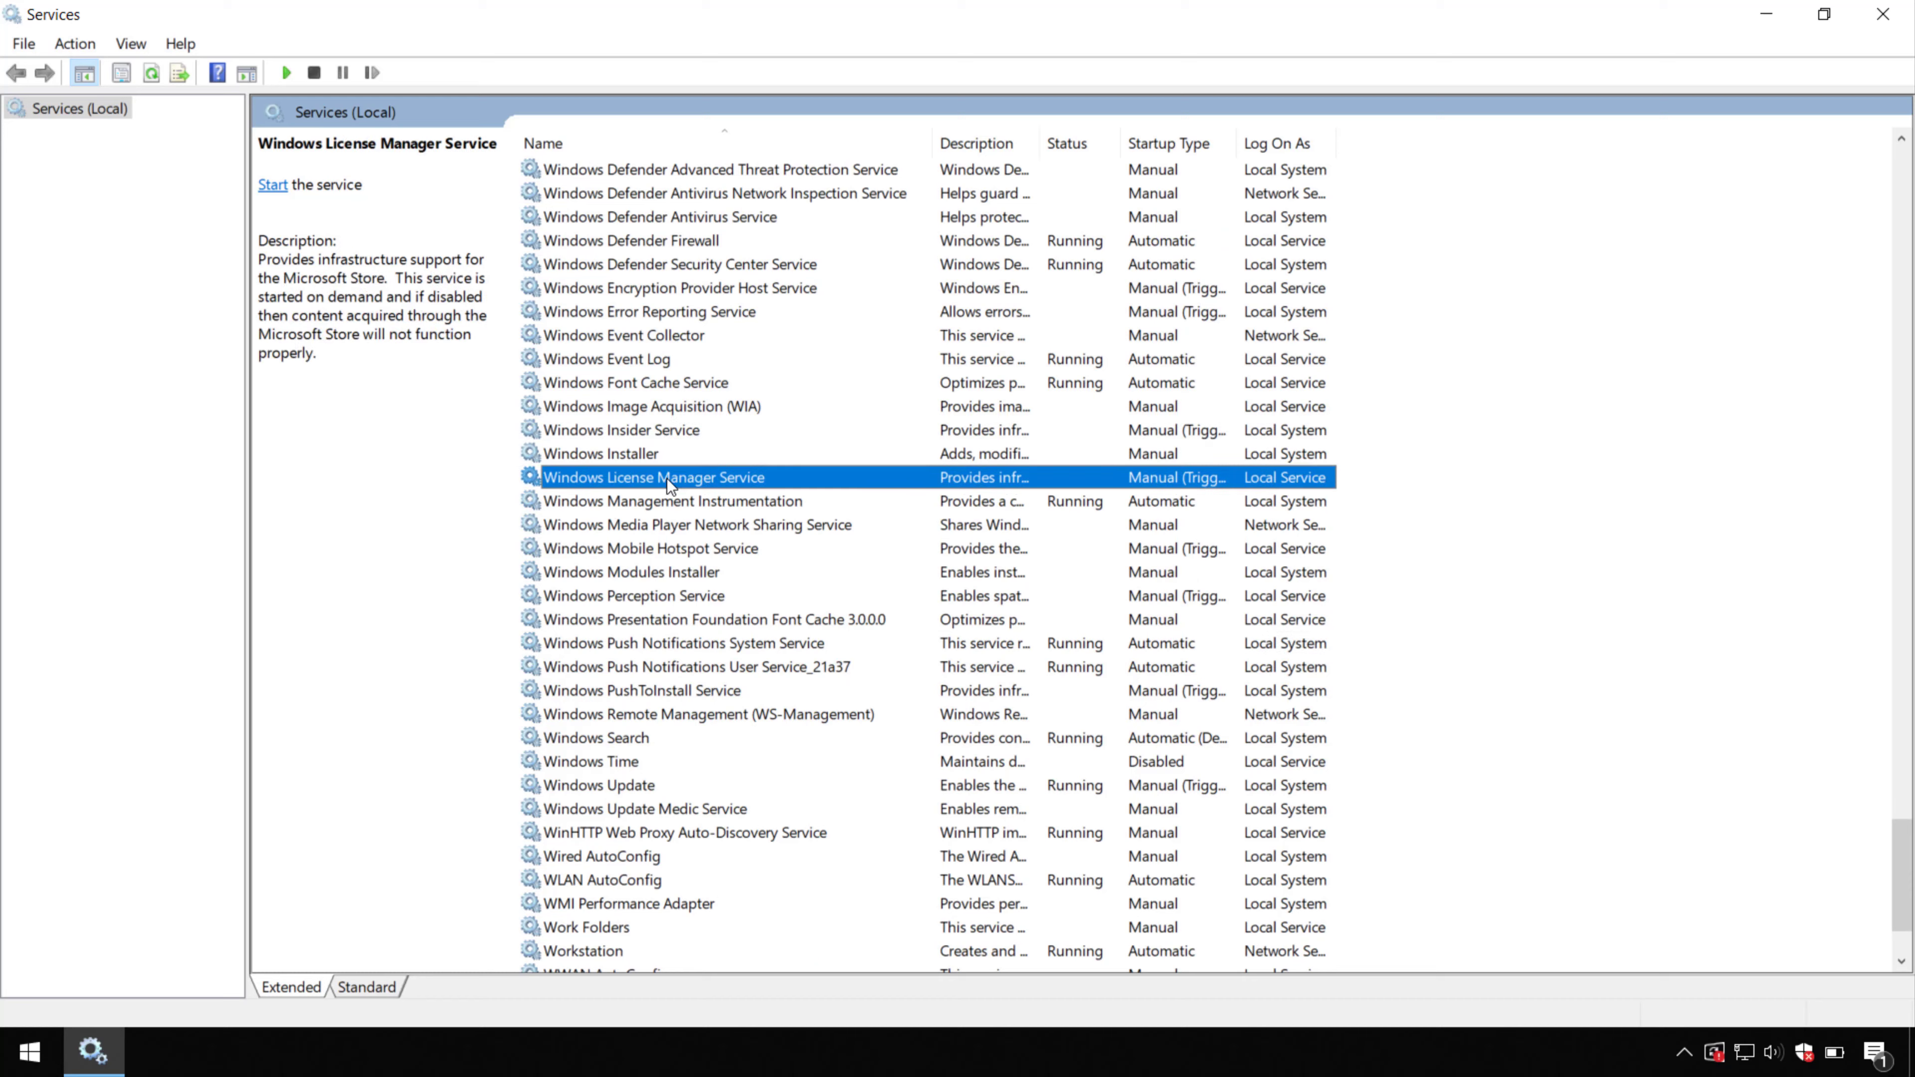
pyautogui.doubleClick(668, 477)
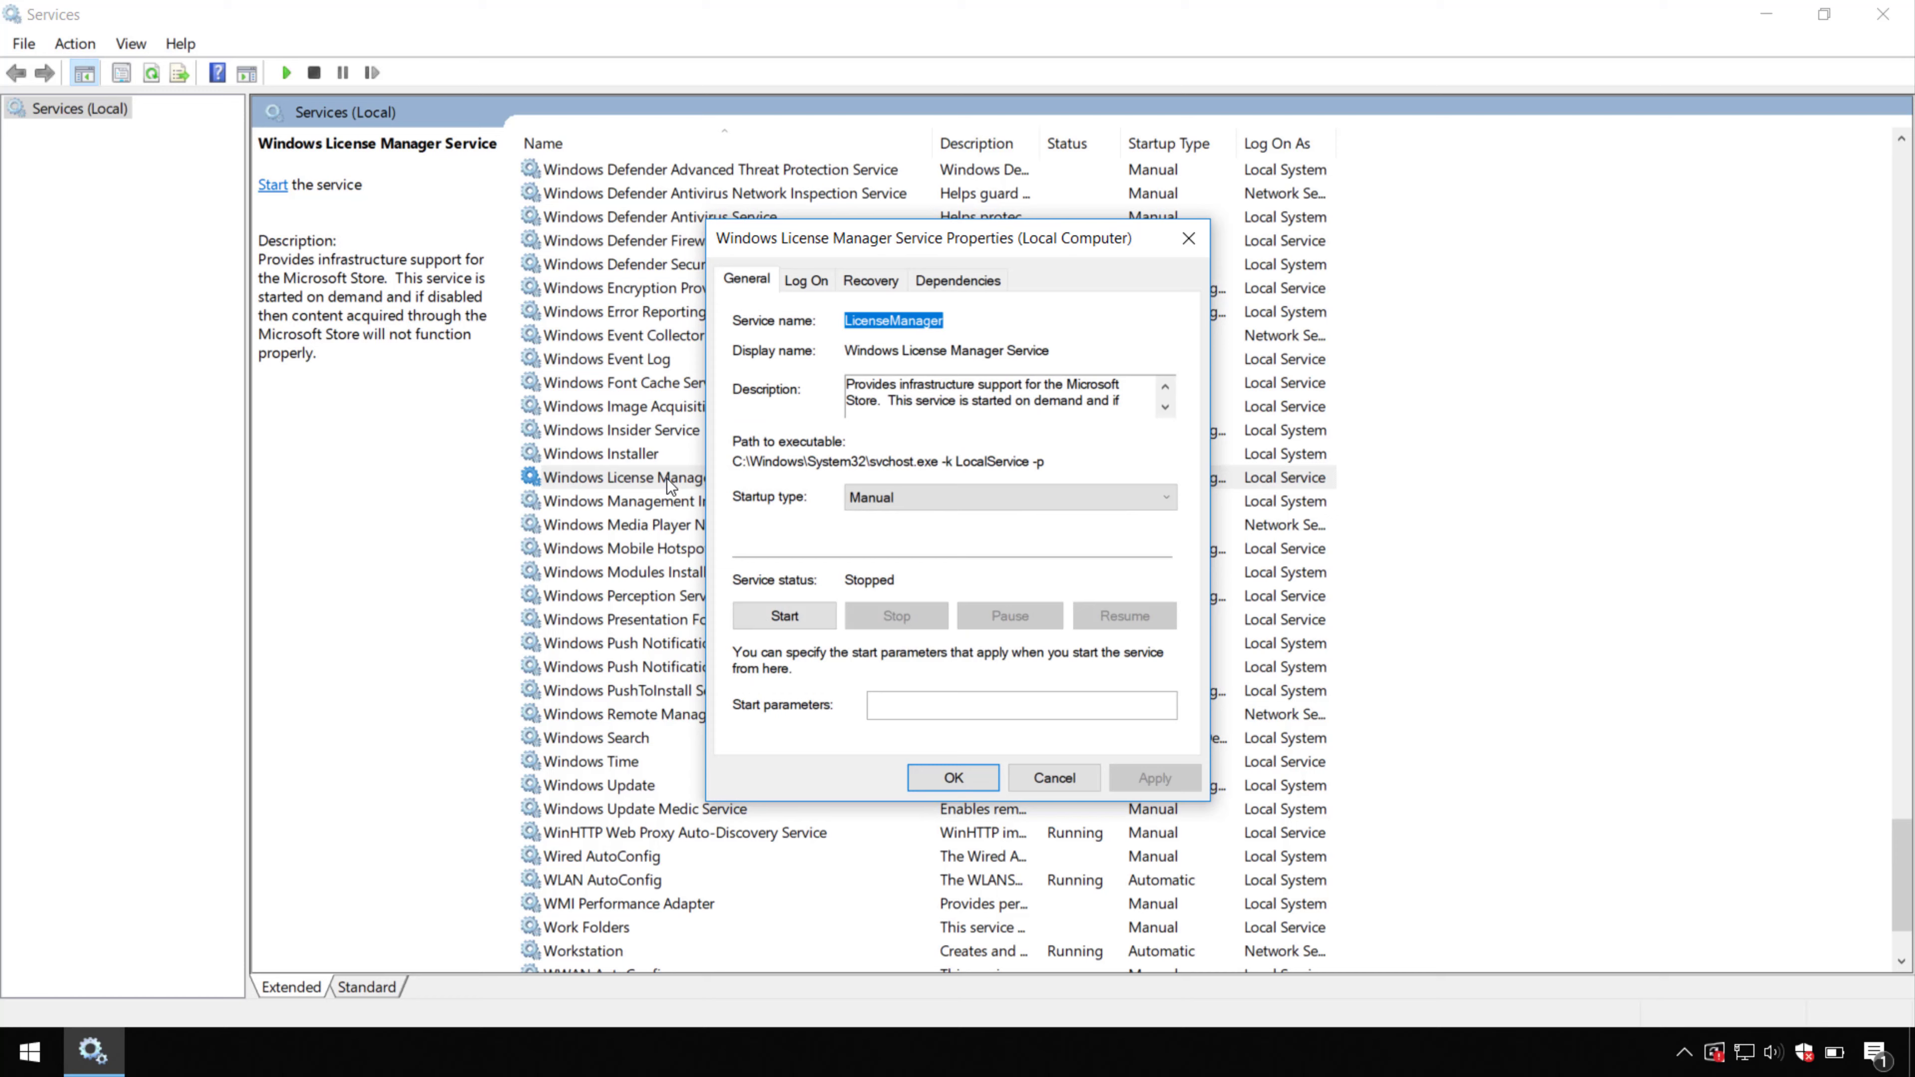
# Set the Windows License Manager Service's startup type to Disabled and its first-failure recovery response to Take No Action
pyautogui.click(932, 505)
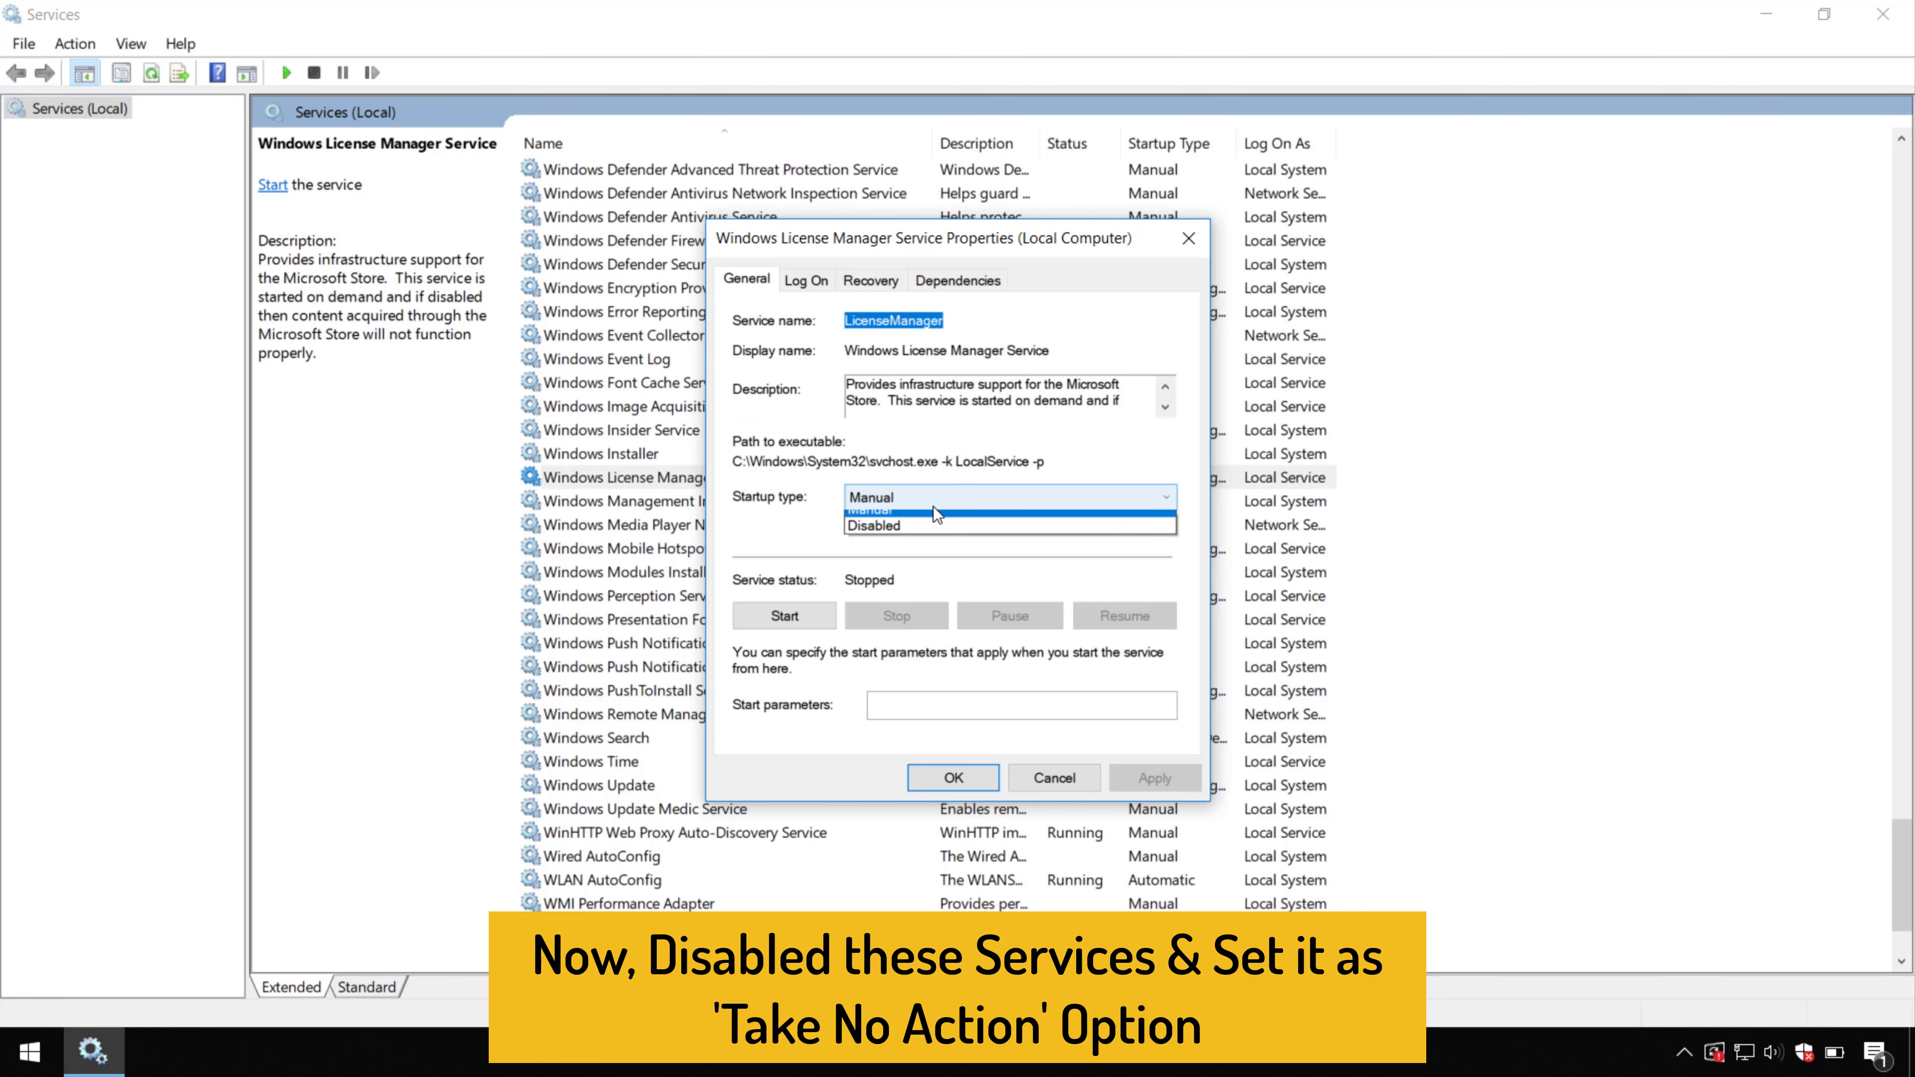
pyautogui.click(877, 568)
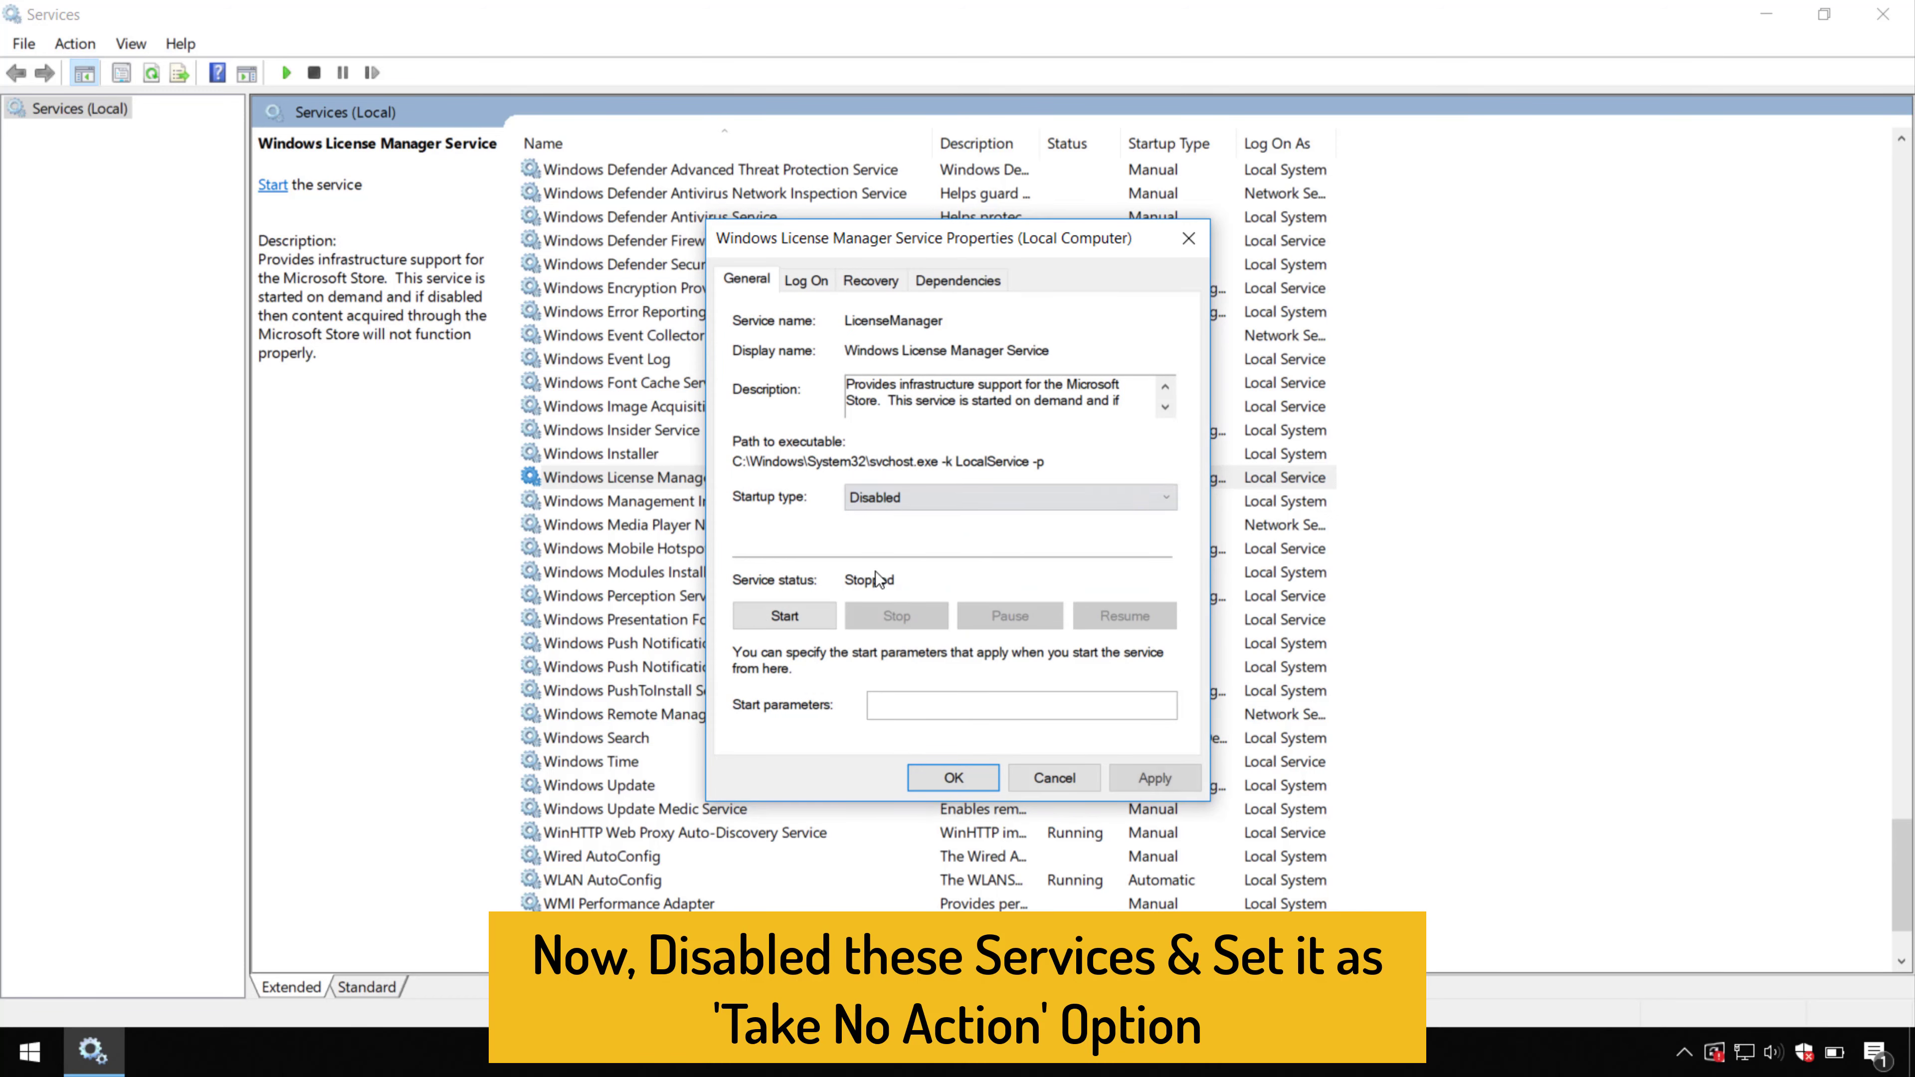
pyautogui.click(869, 280)
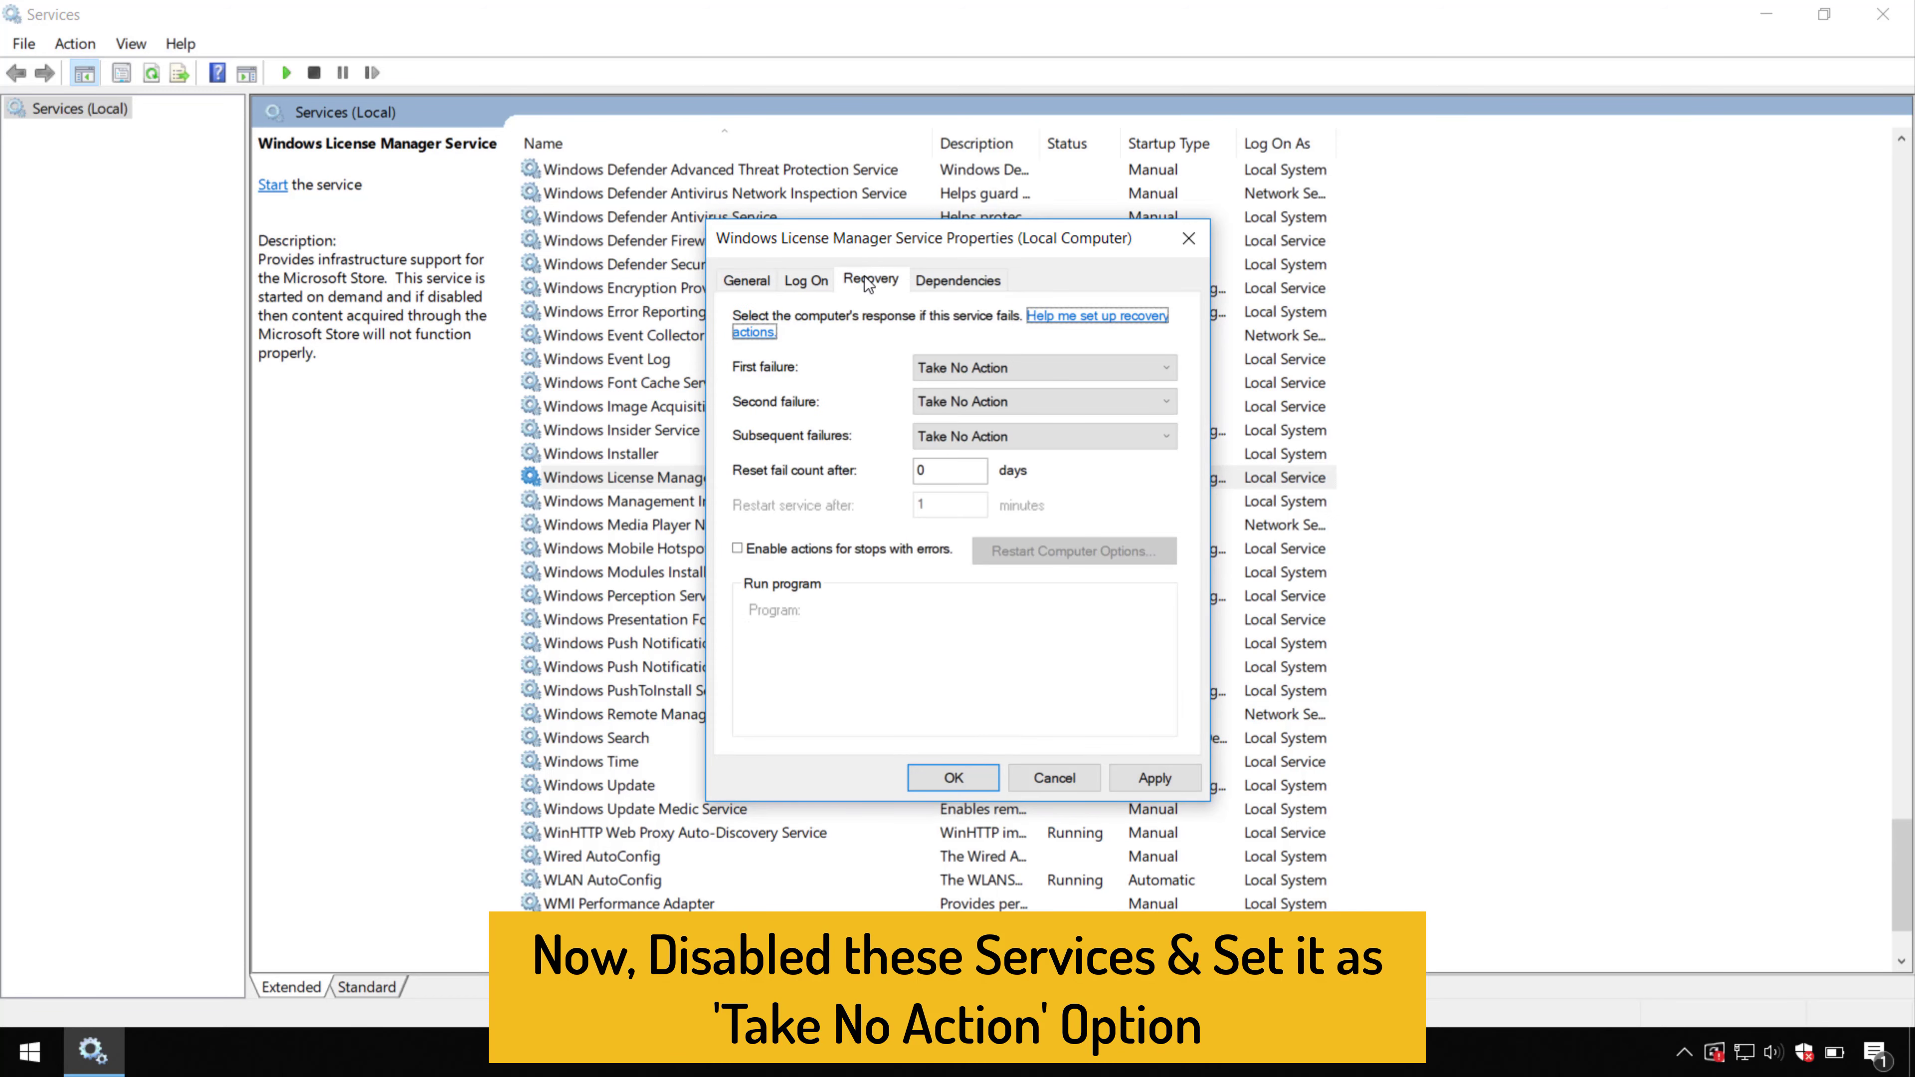
pyautogui.click(1003, 368)
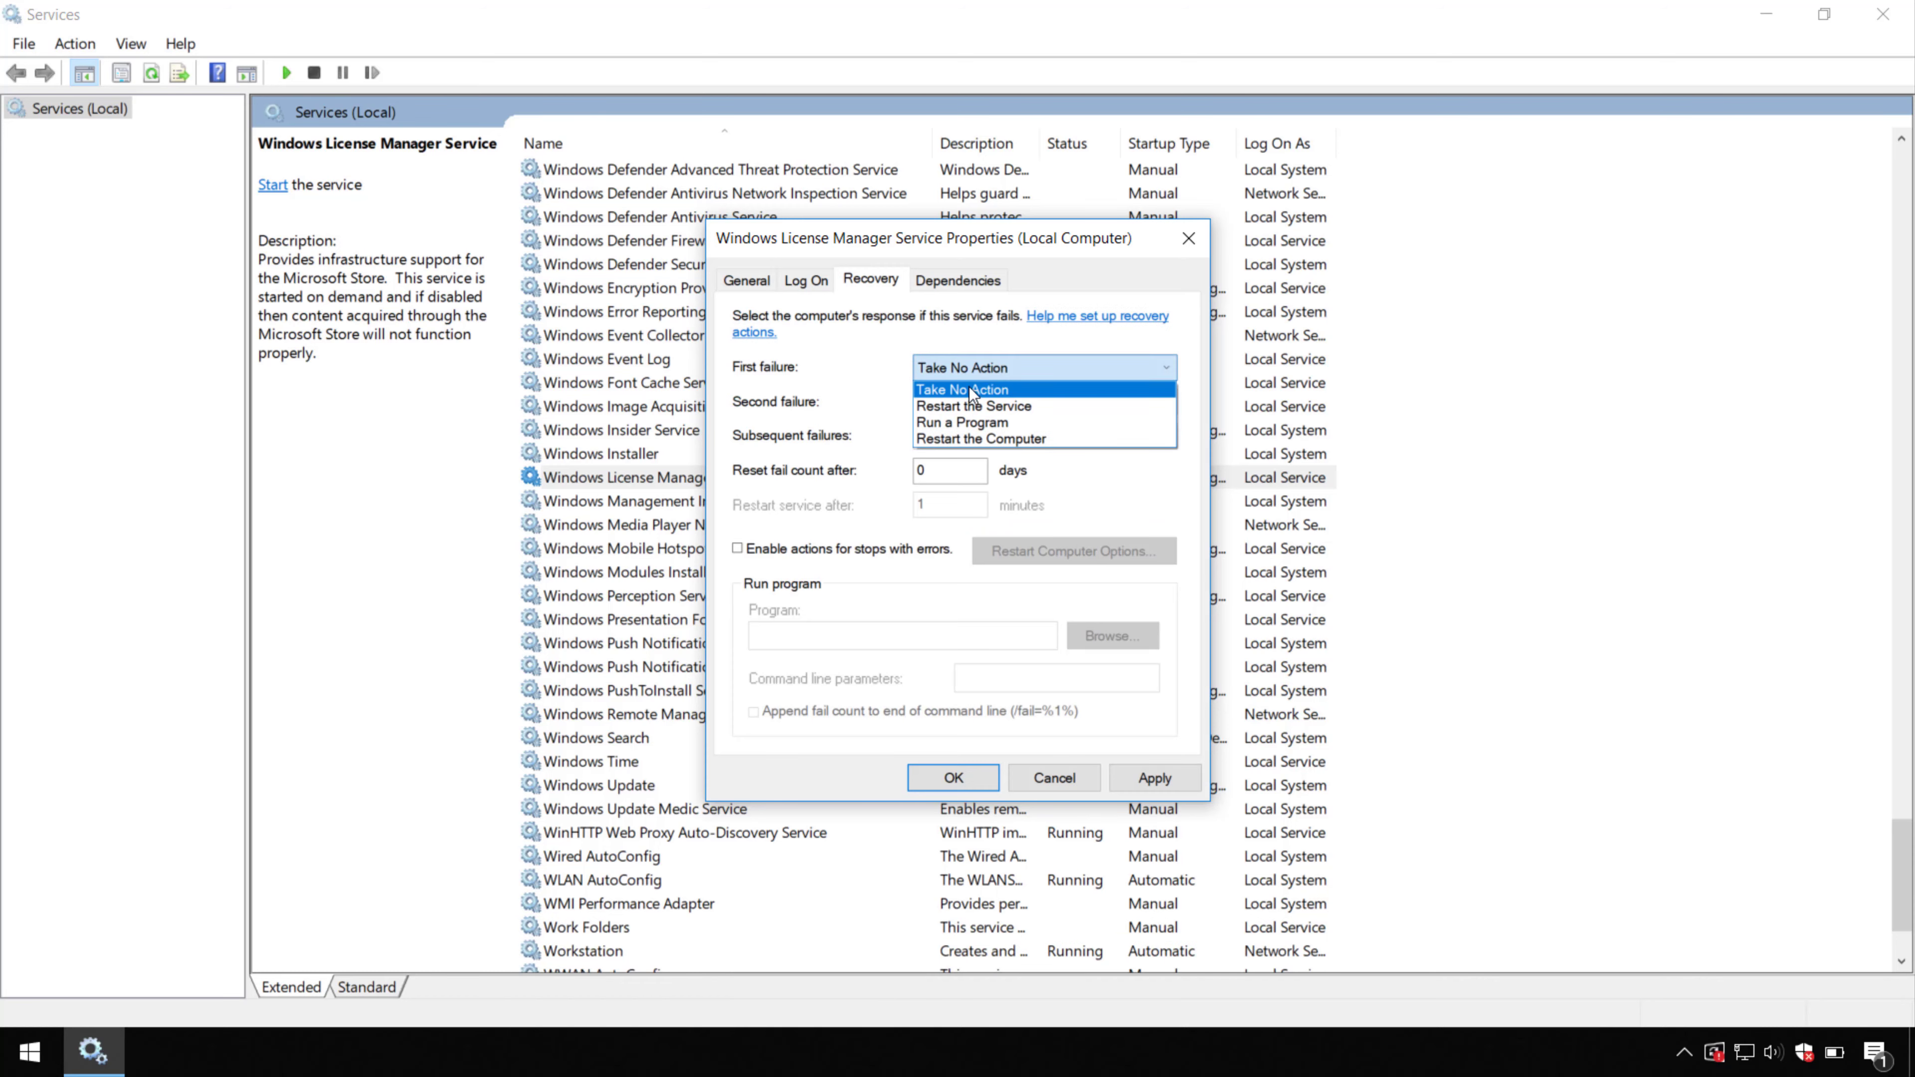
pyautogui.click(972, 391)
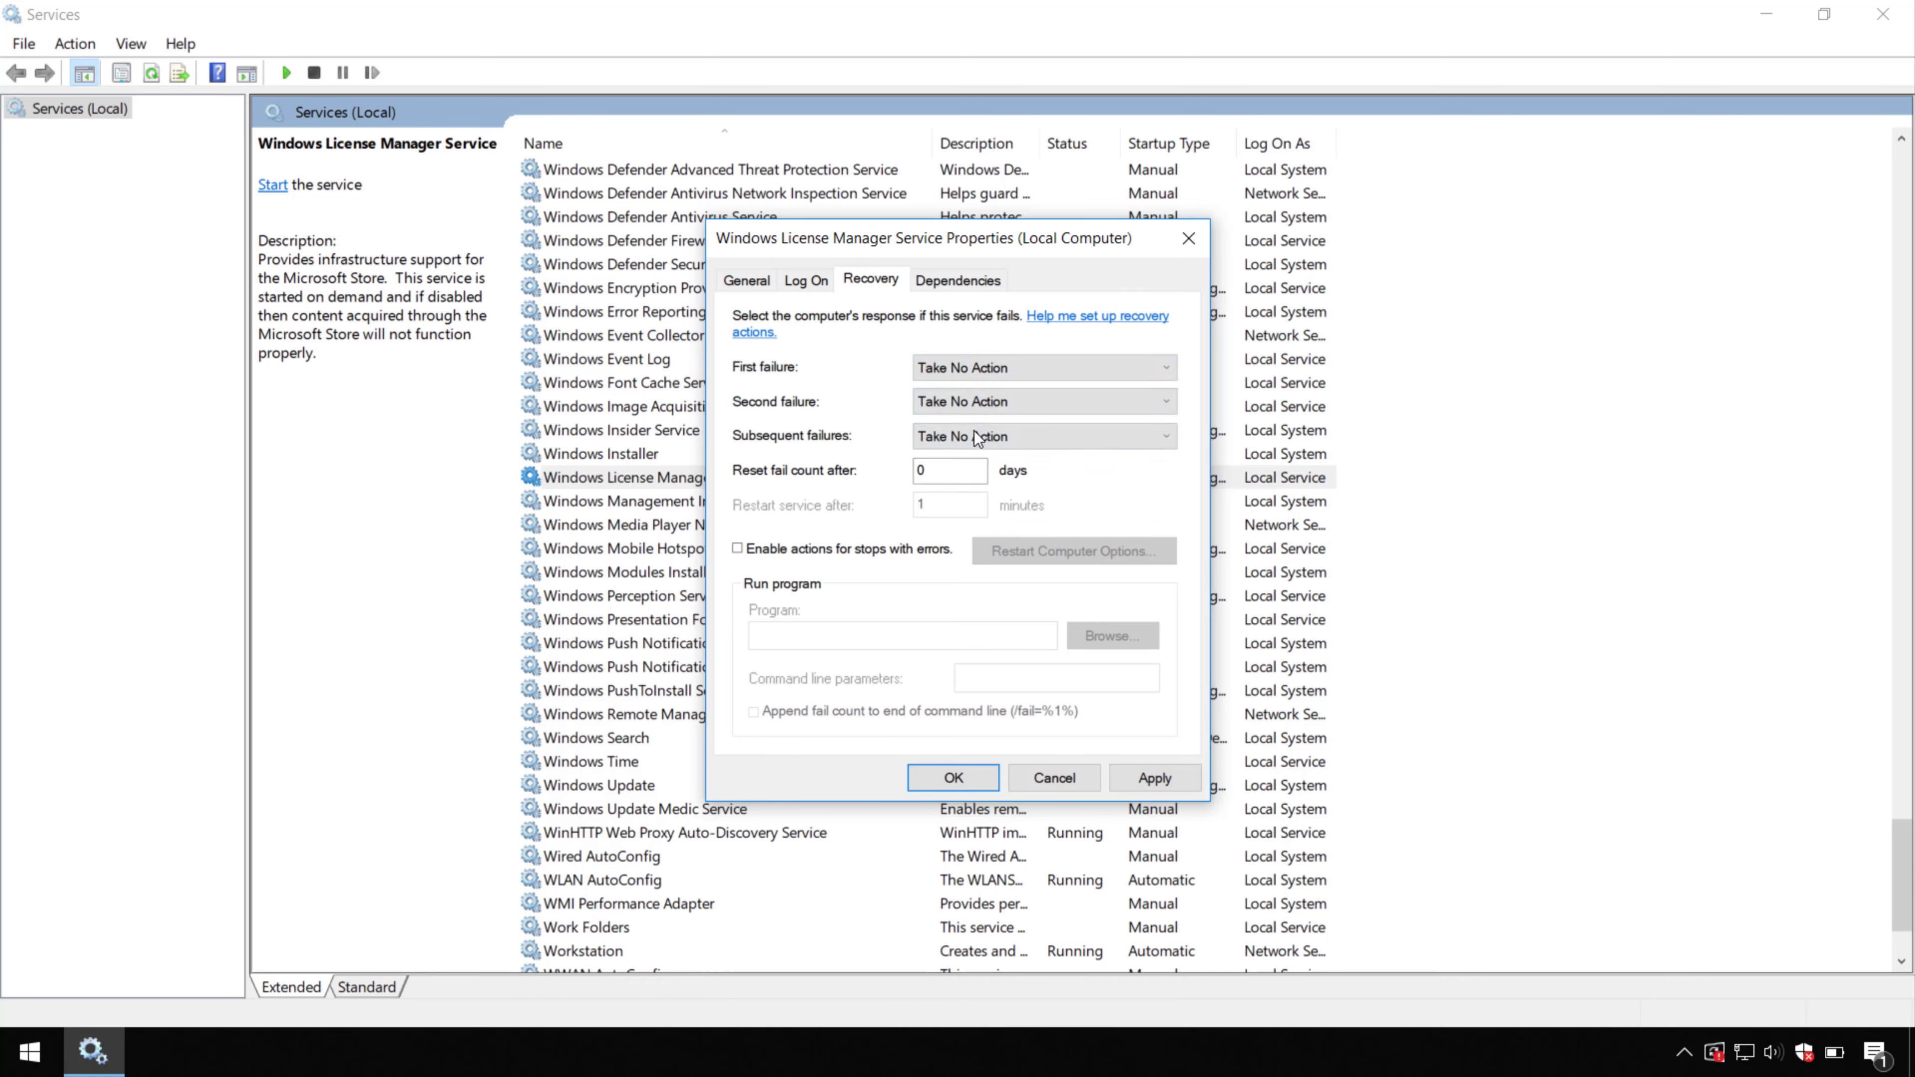
pyautogui.moveTo(930, 471); pyautogui.dragTo(897, 471)
# Apply and confirm the Windows License Manager Service settings and close the Services window
pyautogui.click(746, 280)
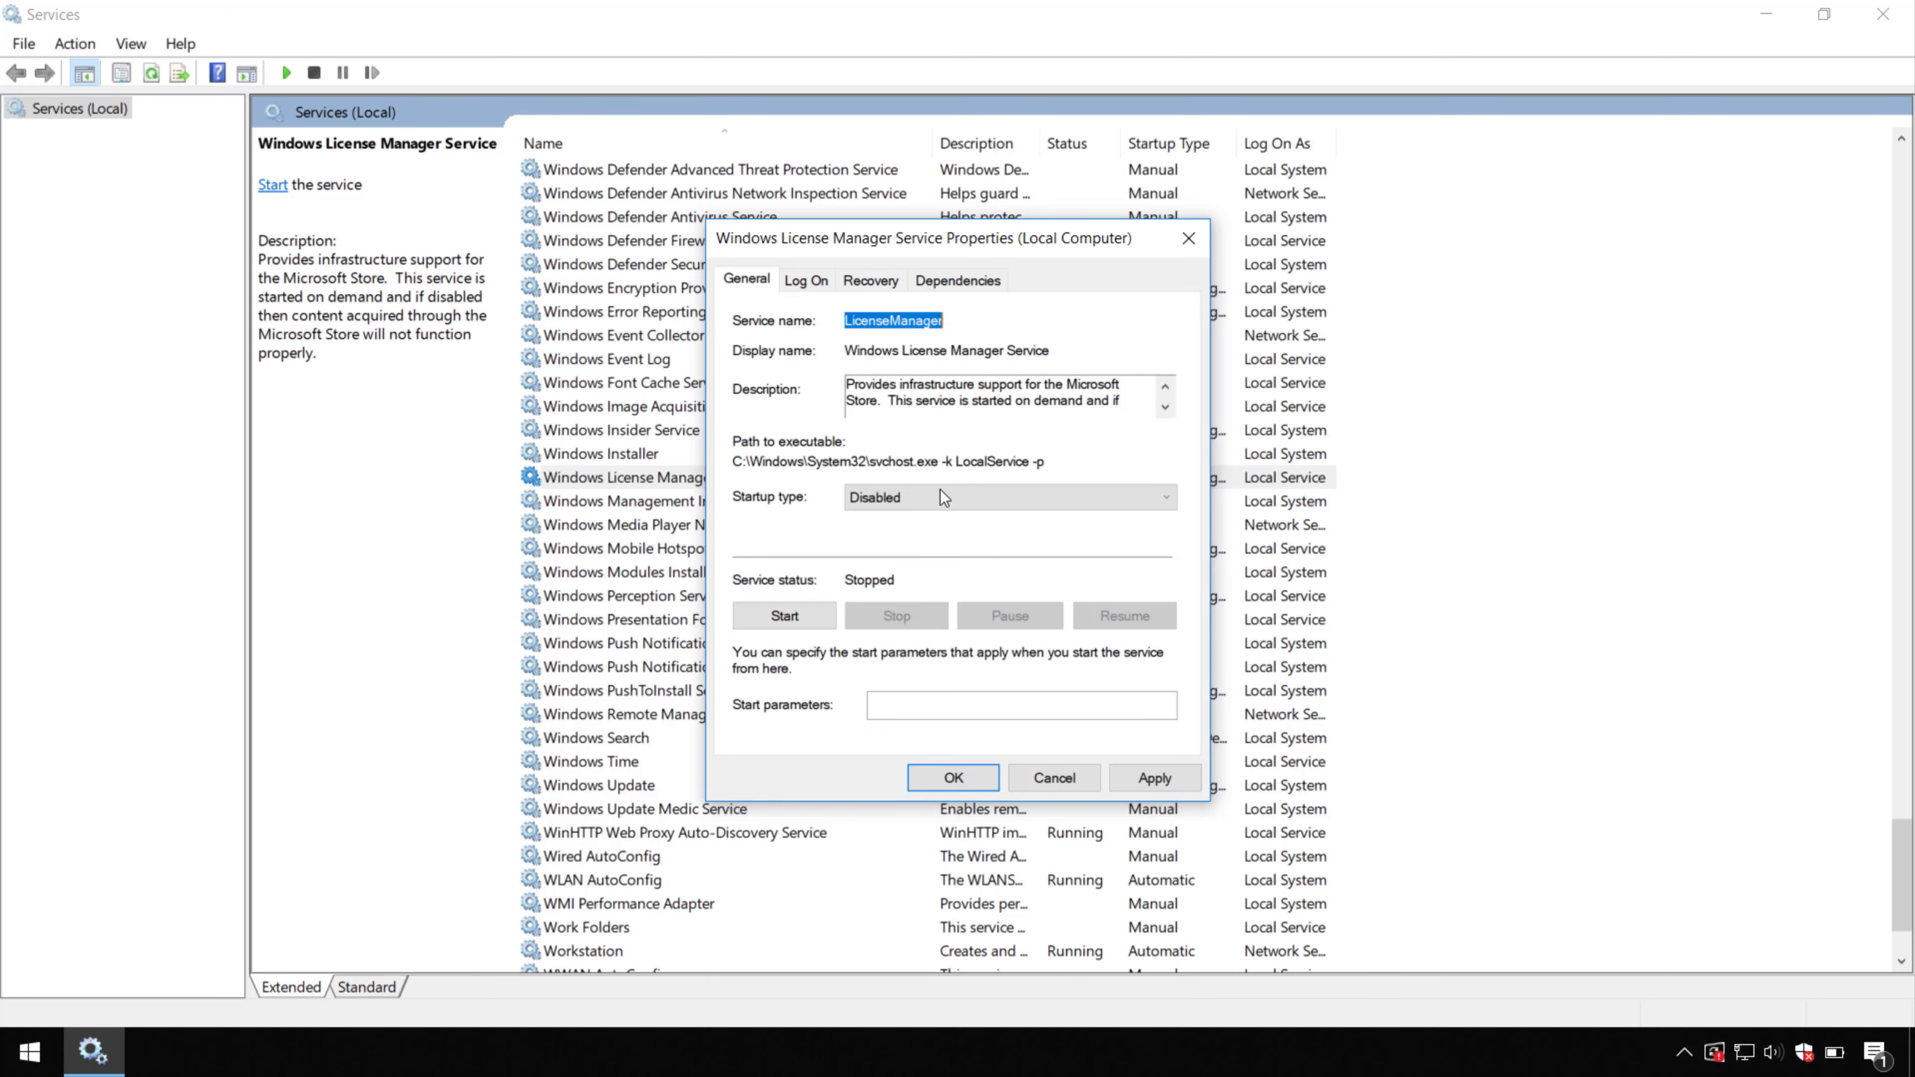
pyautogui.click(1166, 778)
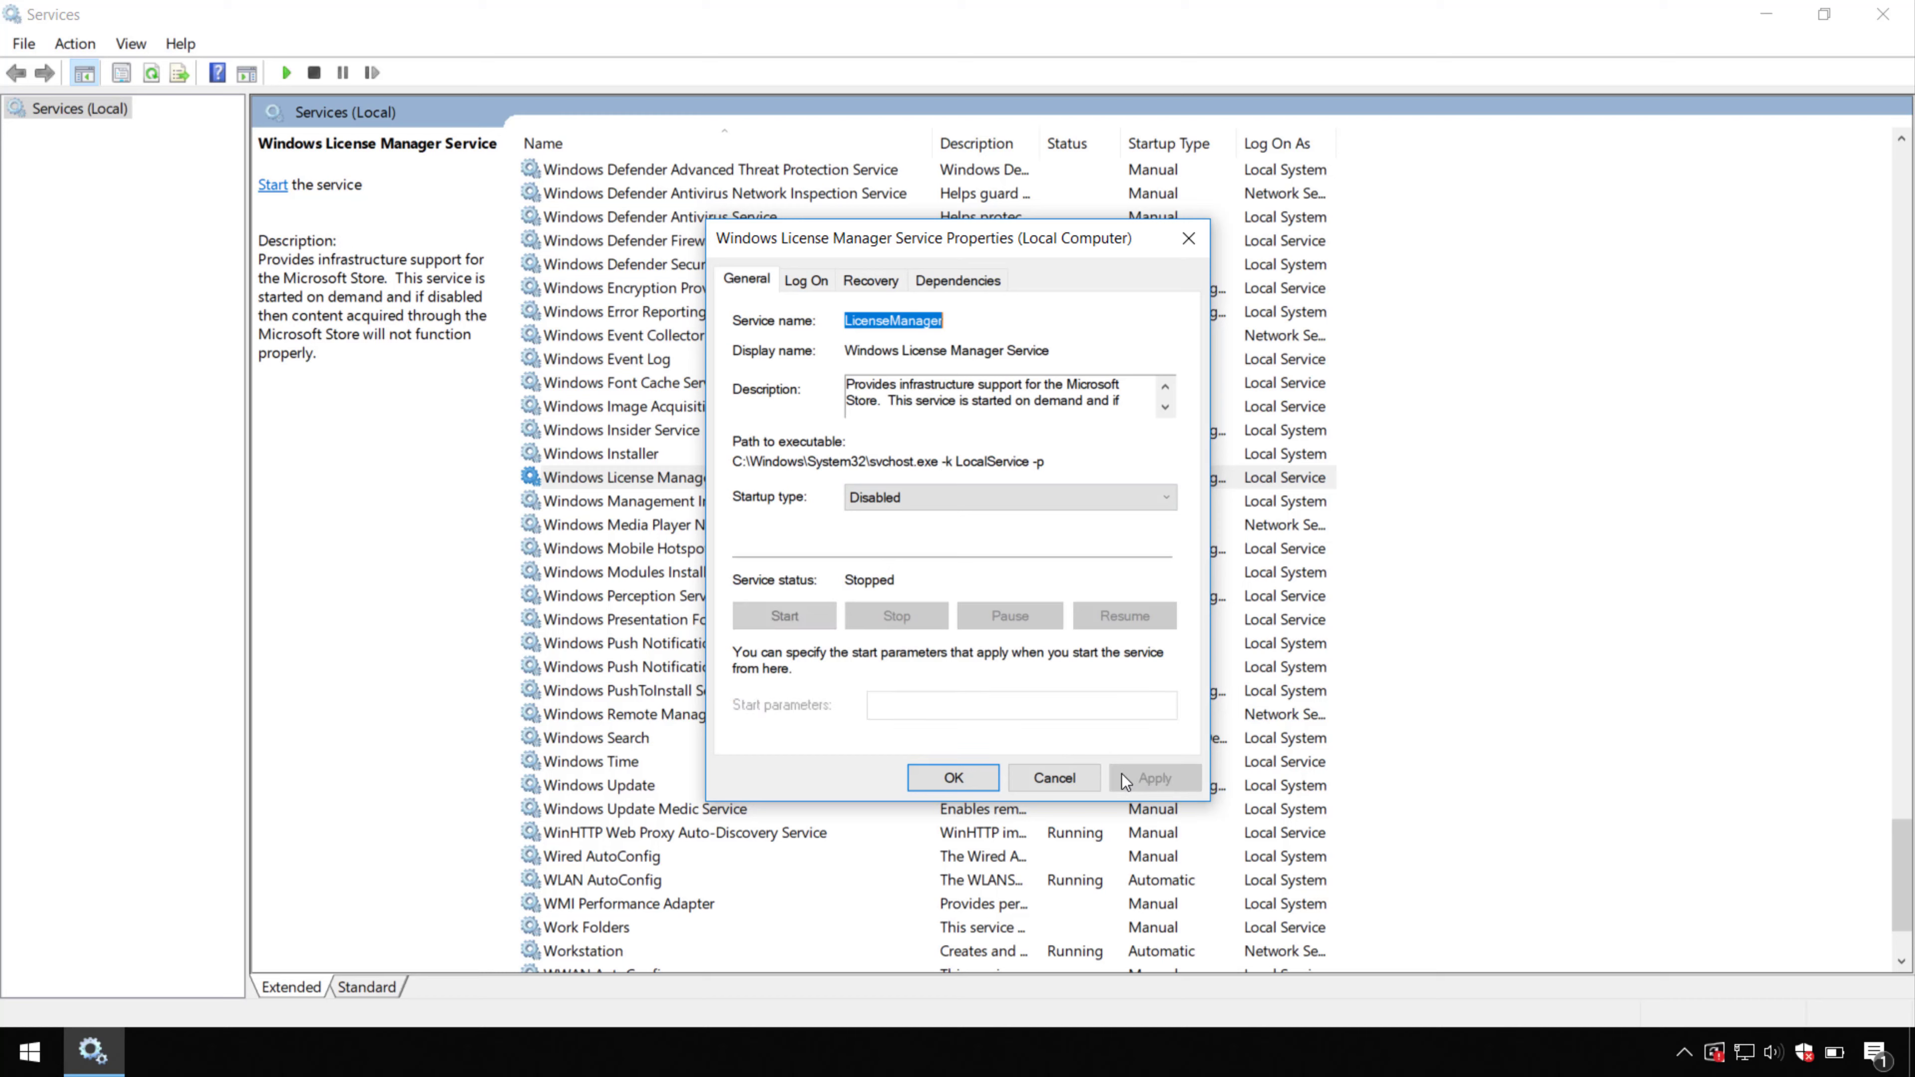
pyautogui.click(954, 780)
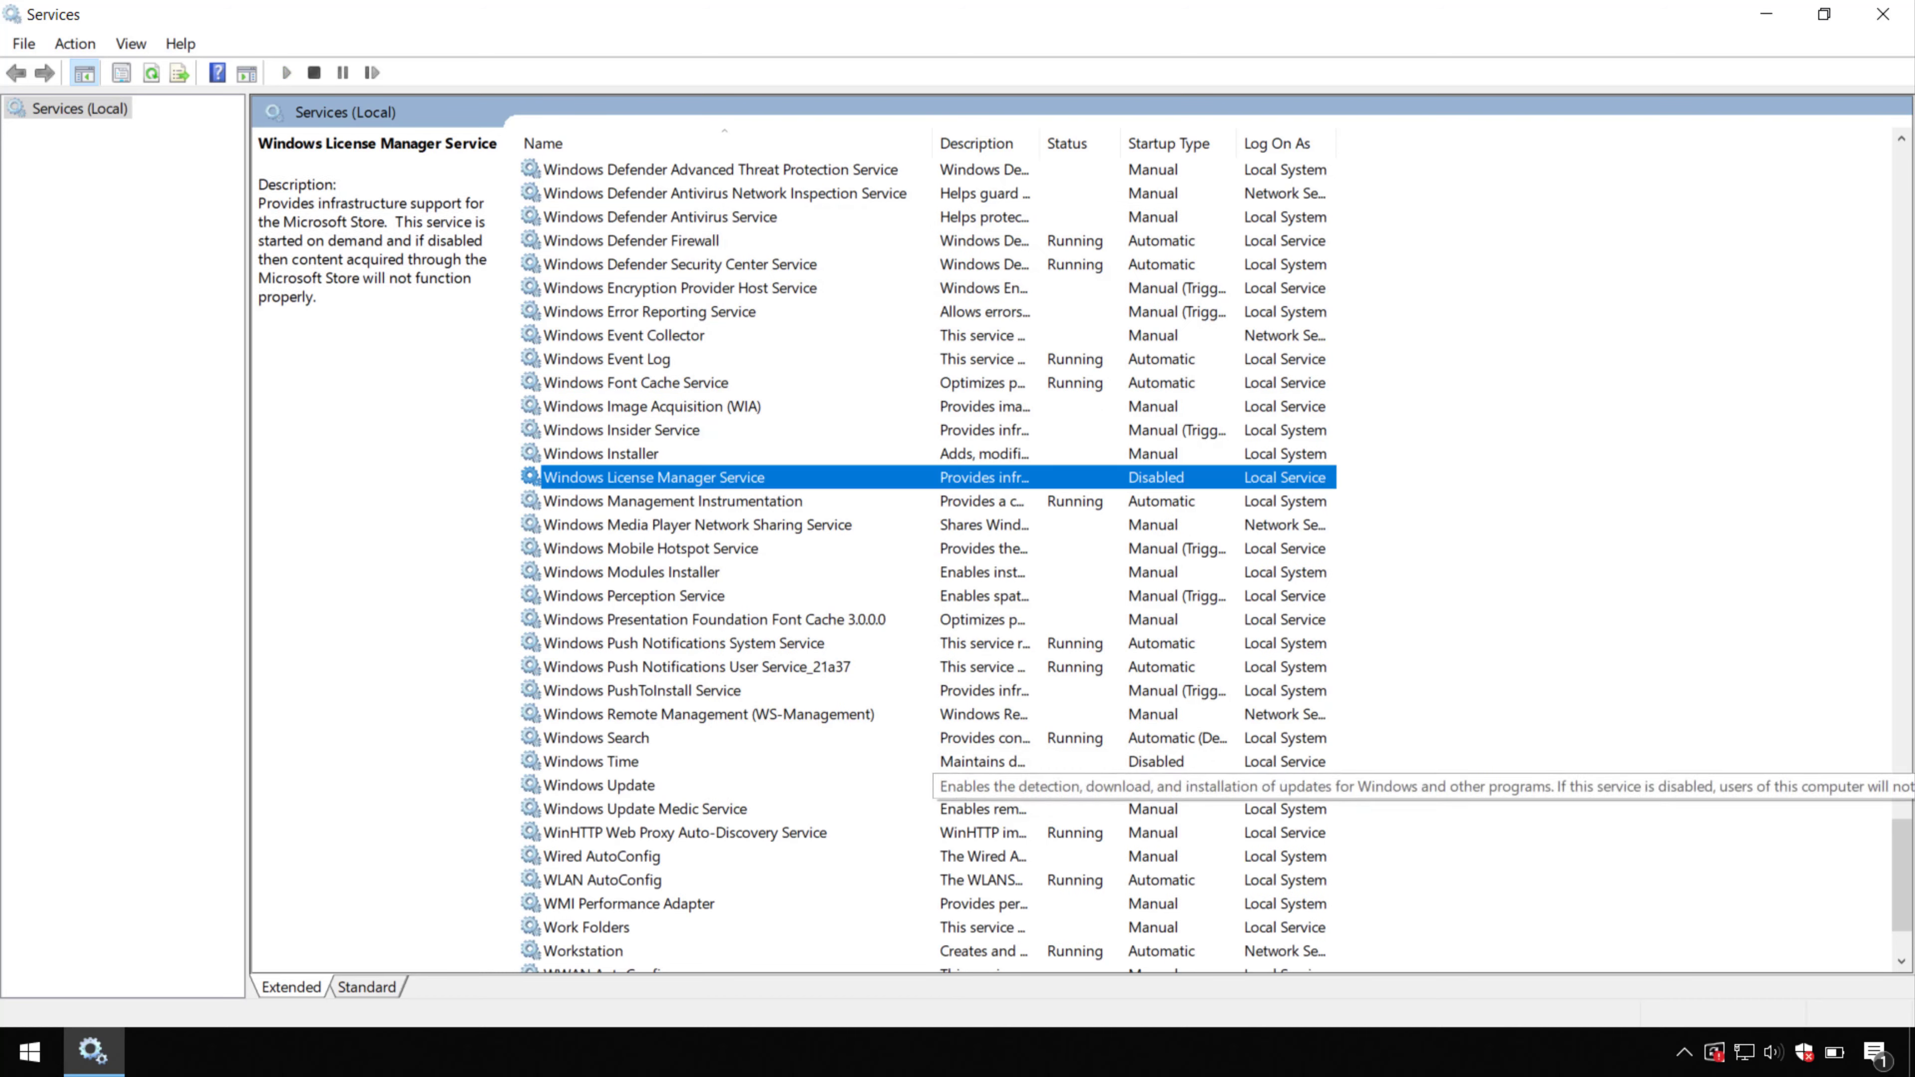
pyautogui.click(1858, 23)
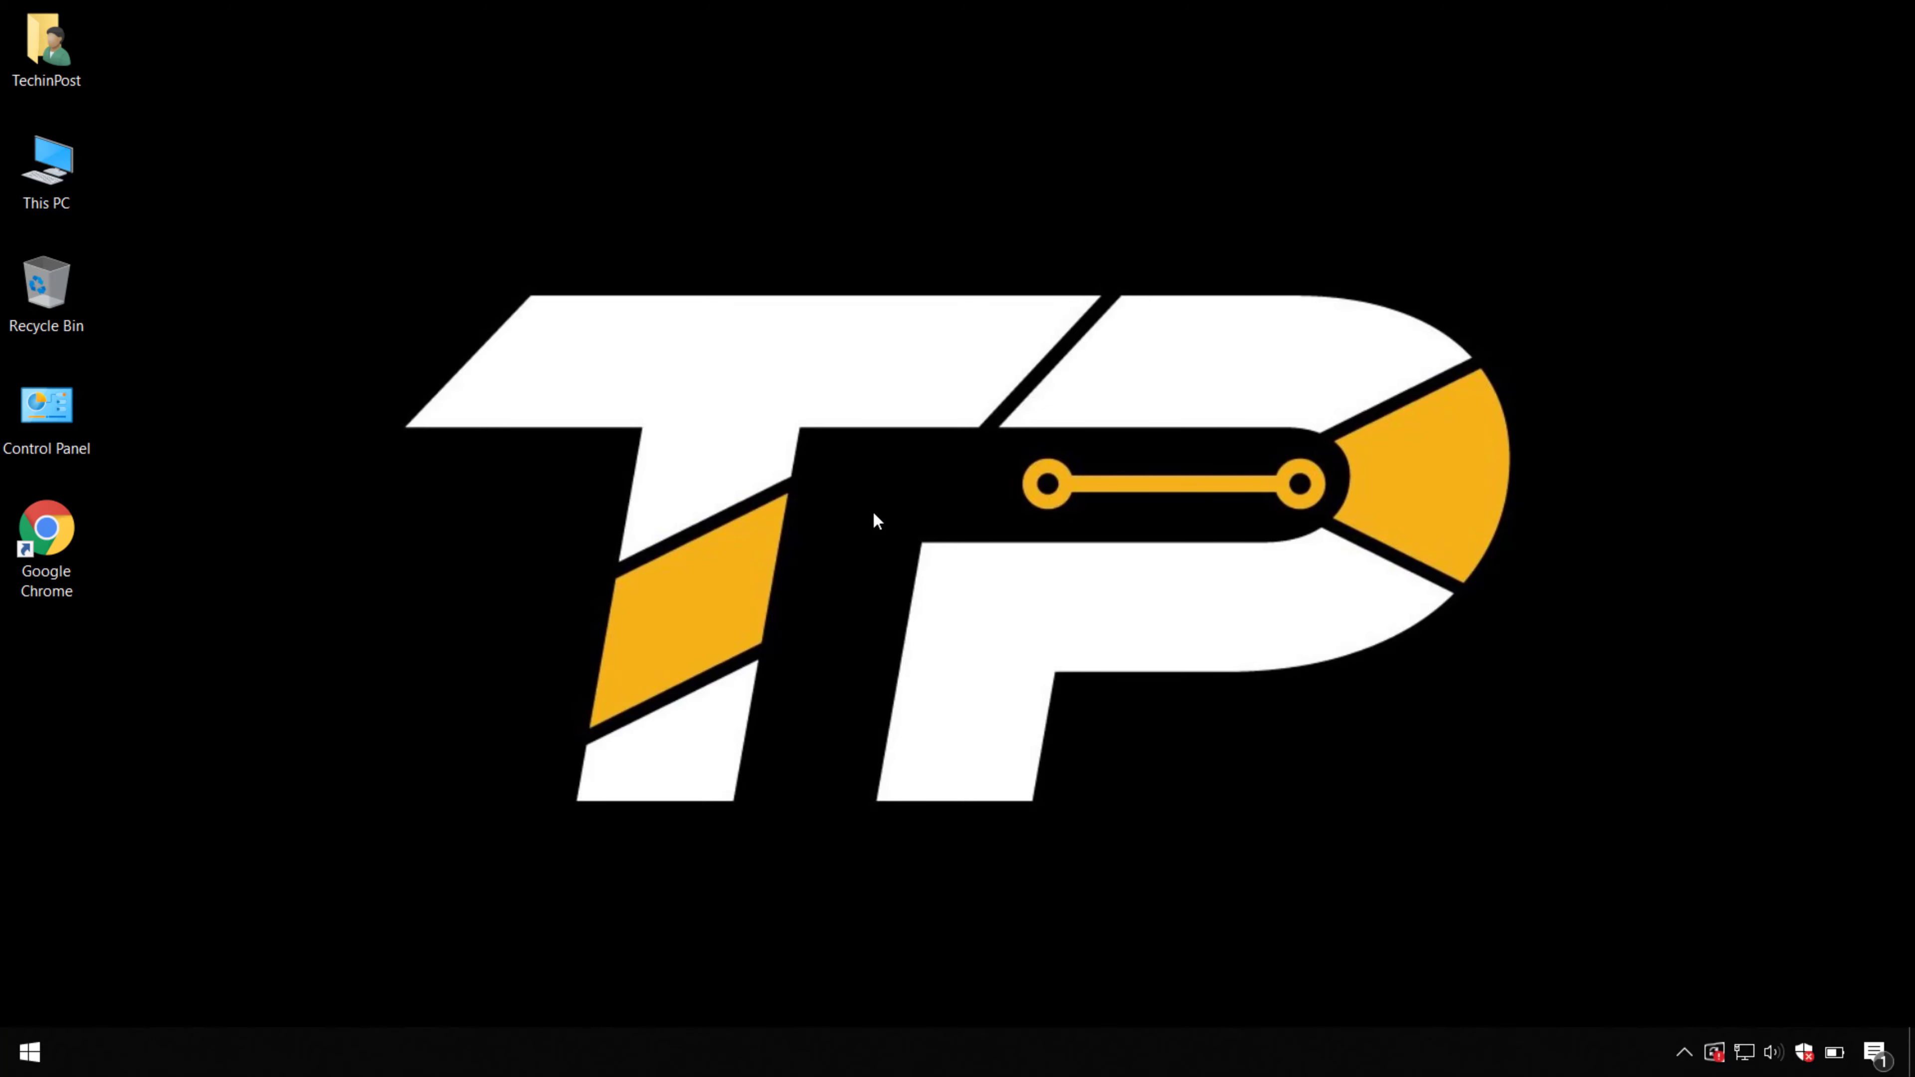
# Search Windows for "gpedit", open the Local Group Policy Editor and move its window towards the middle of the desktop
pyautogui.press('super')
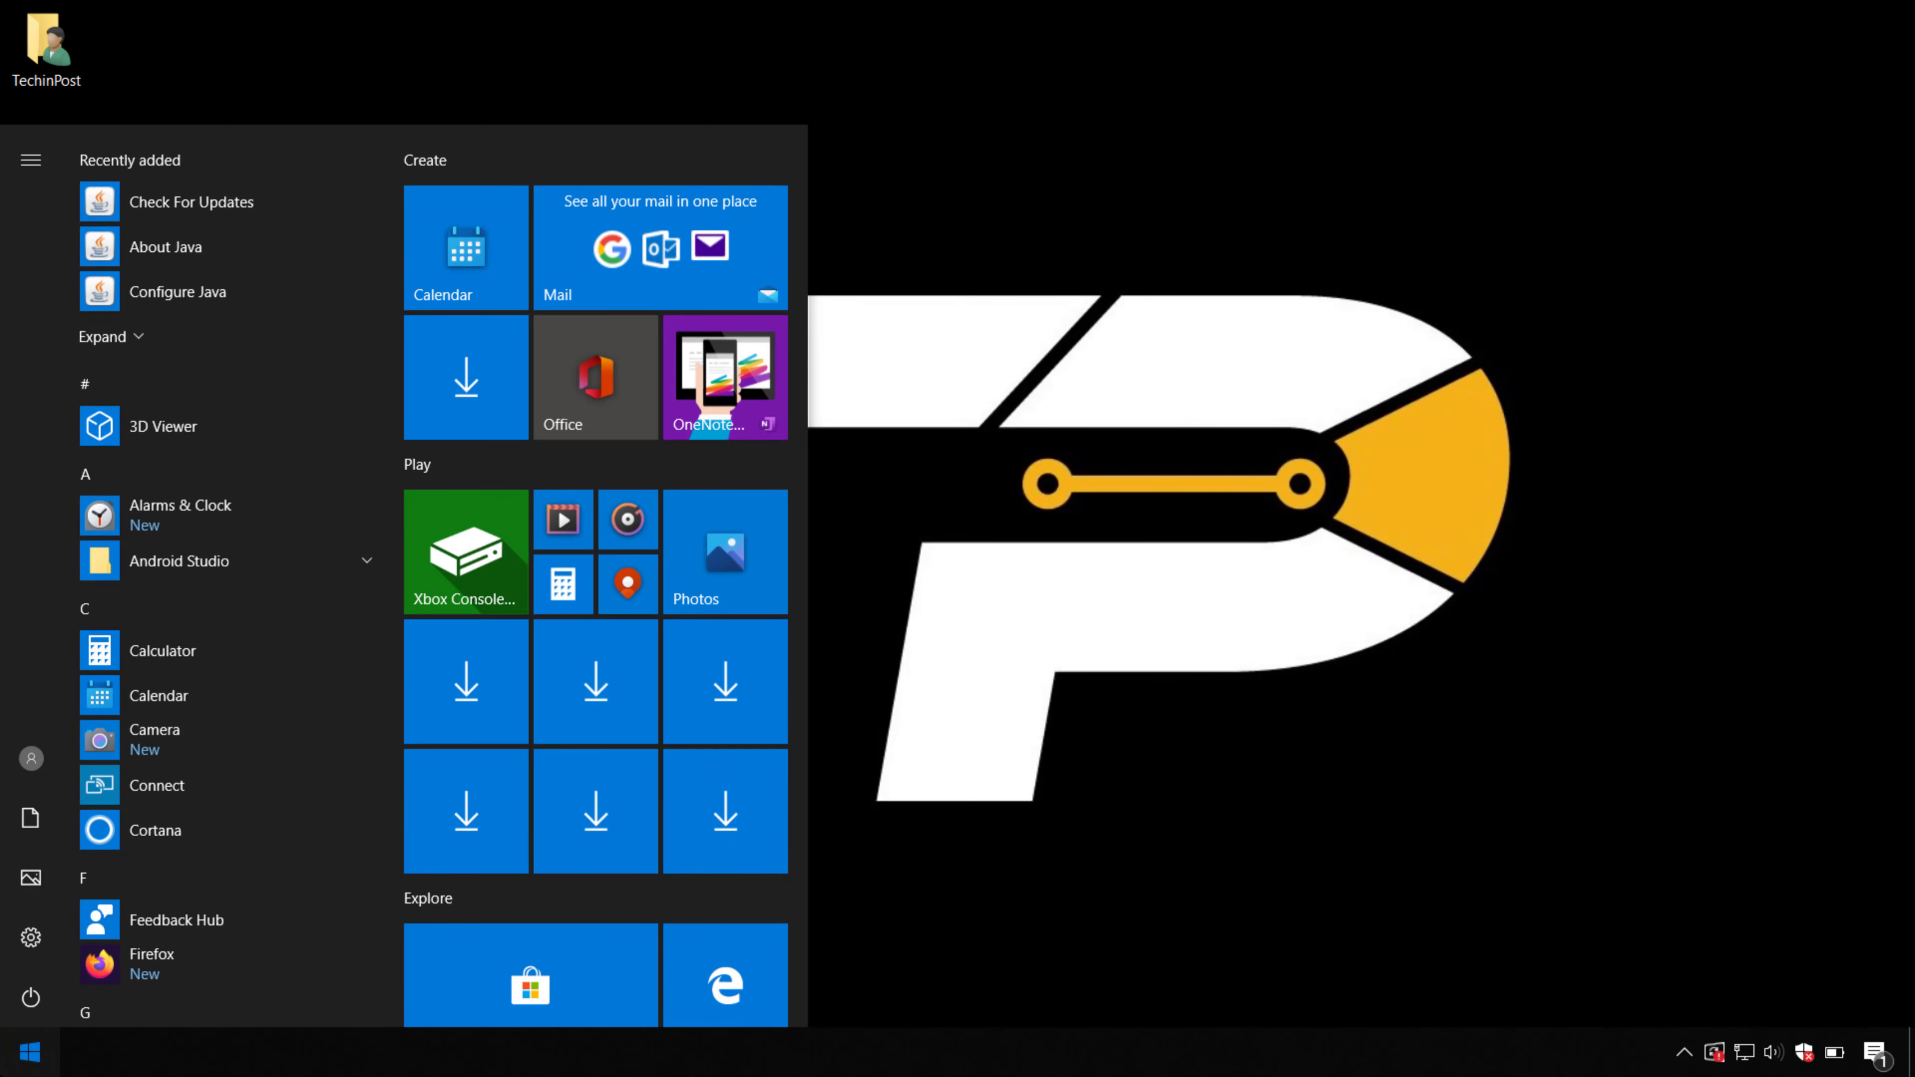
pyautogui.write('gpedit')
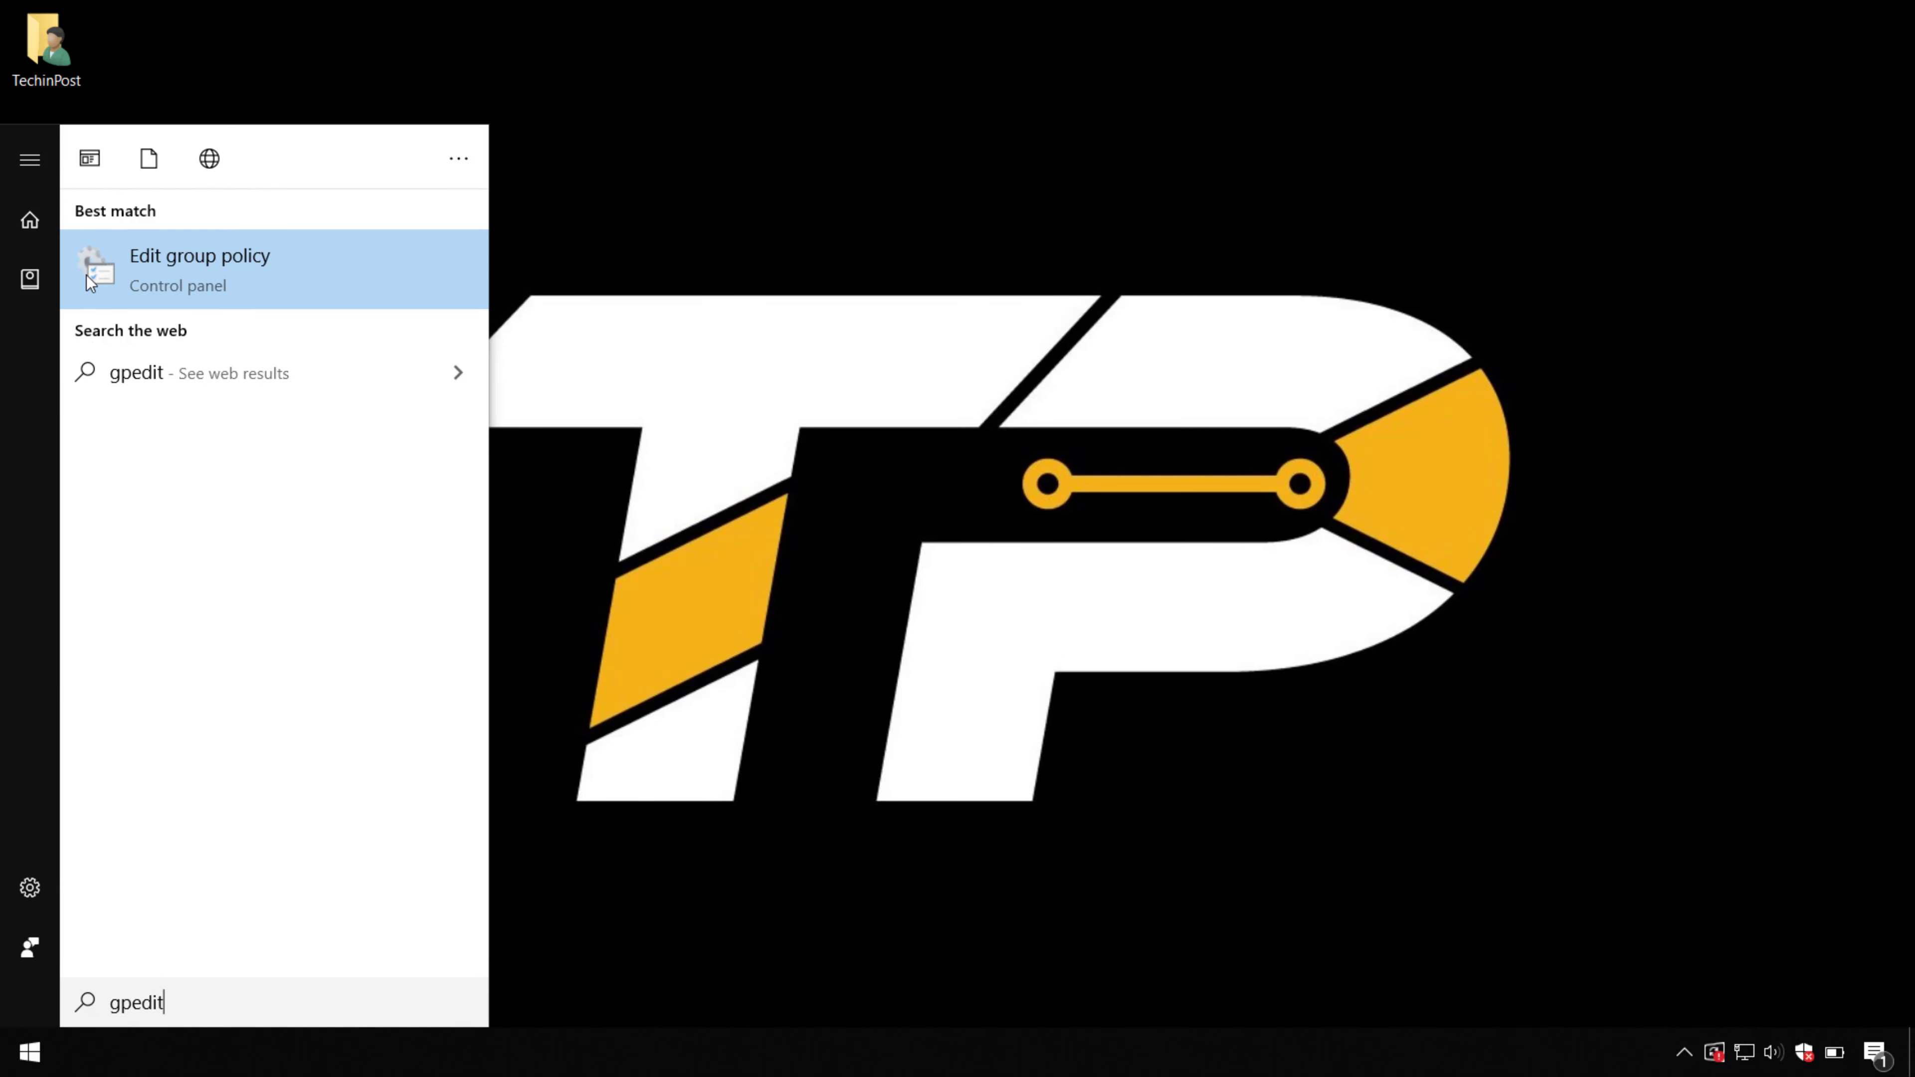
pyautogui.click(209, 274)
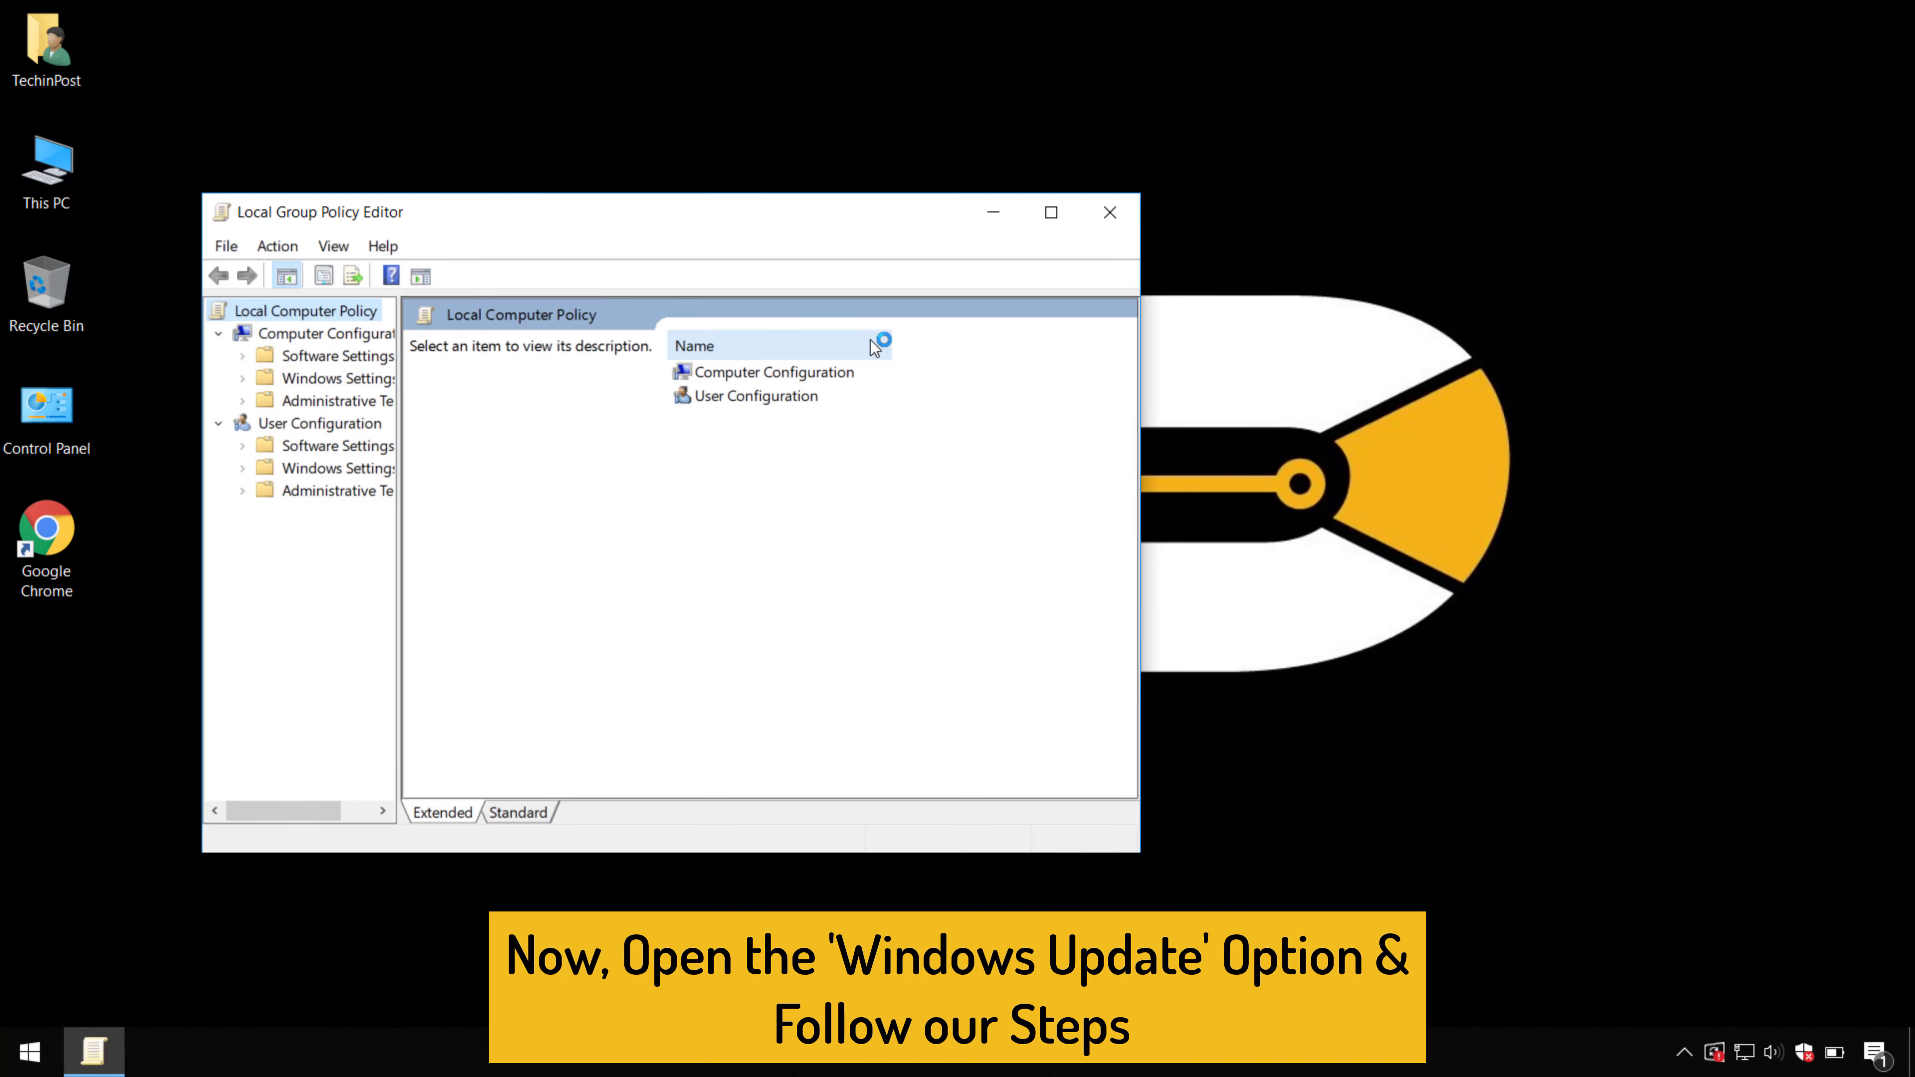
pyautogui.moveTo(827, 219); pyautogui.dragTo(940, 276)
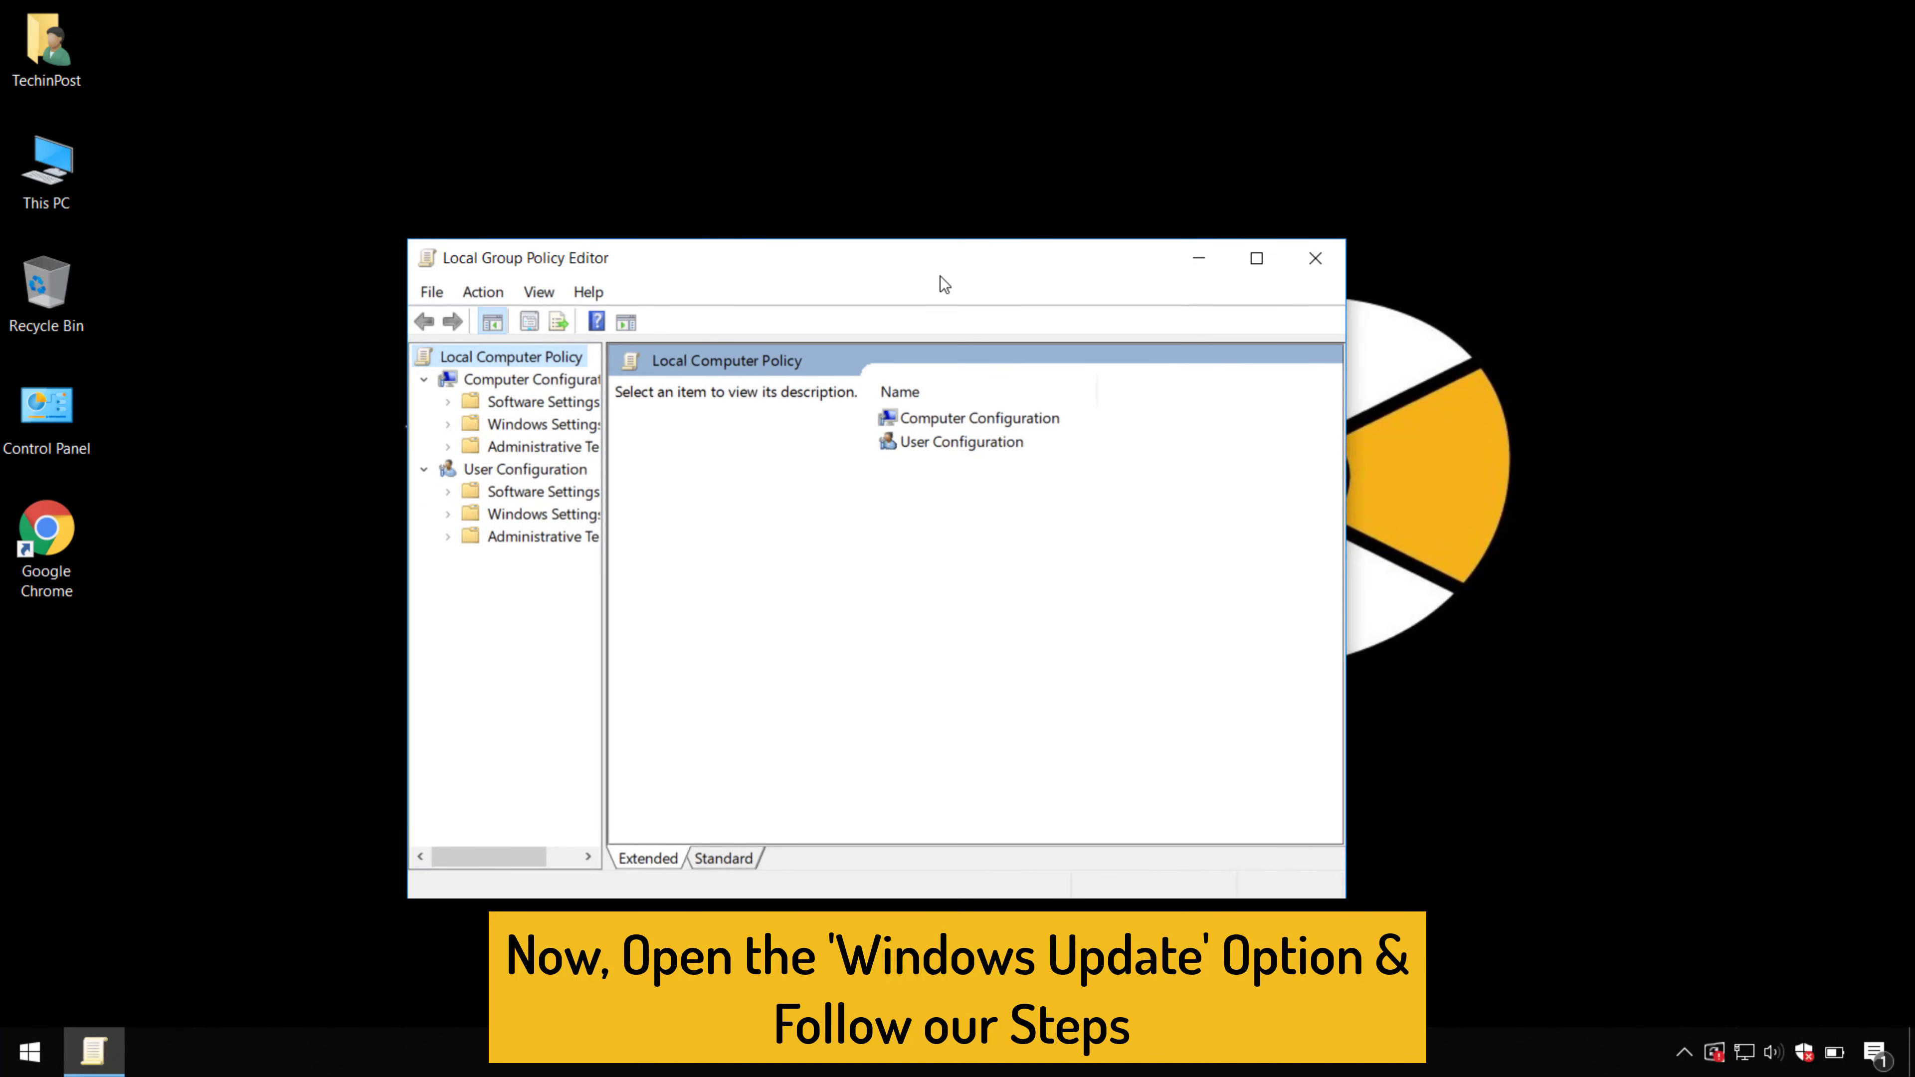
# Expand Administrative Templates under Computer Configuration and open the Windows Components folder
pyautogui.click(479, 446)
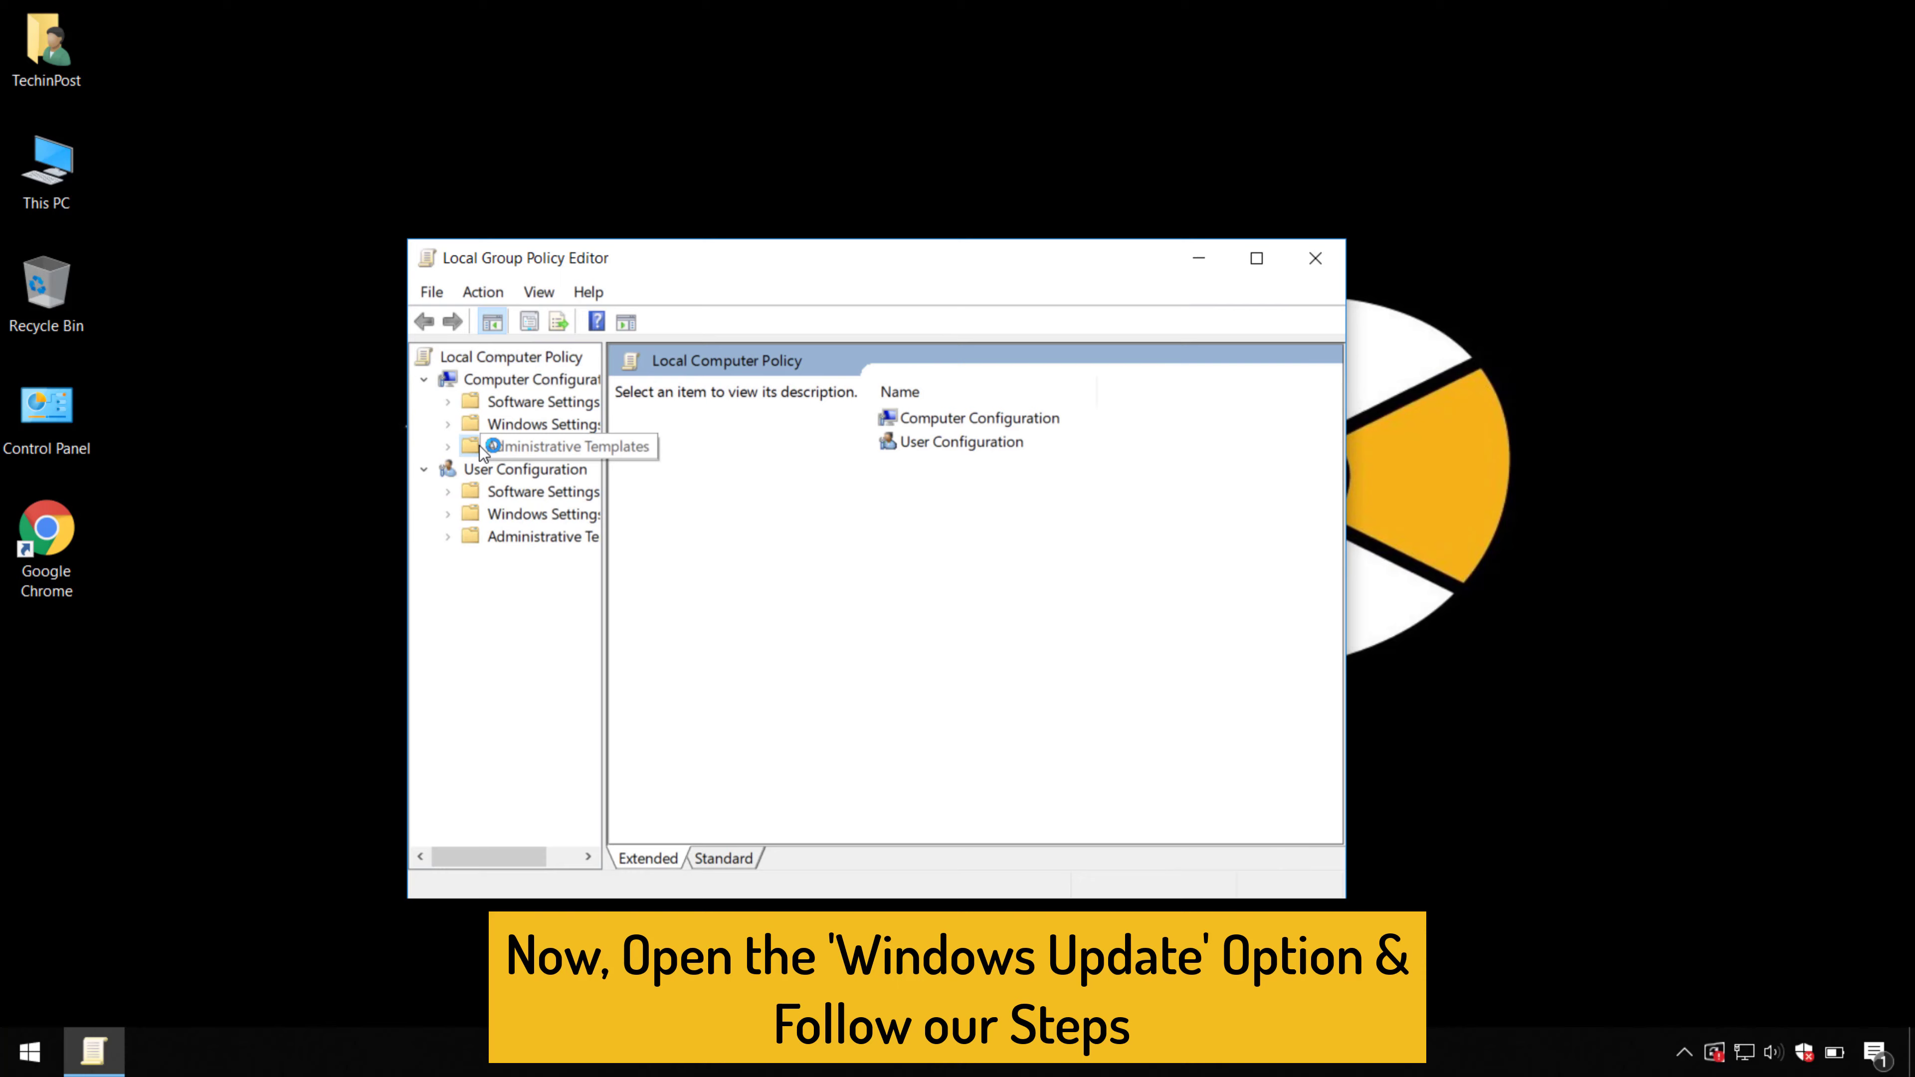
pyautogui.click(448, 446)
pyautogui.click(448, 447)
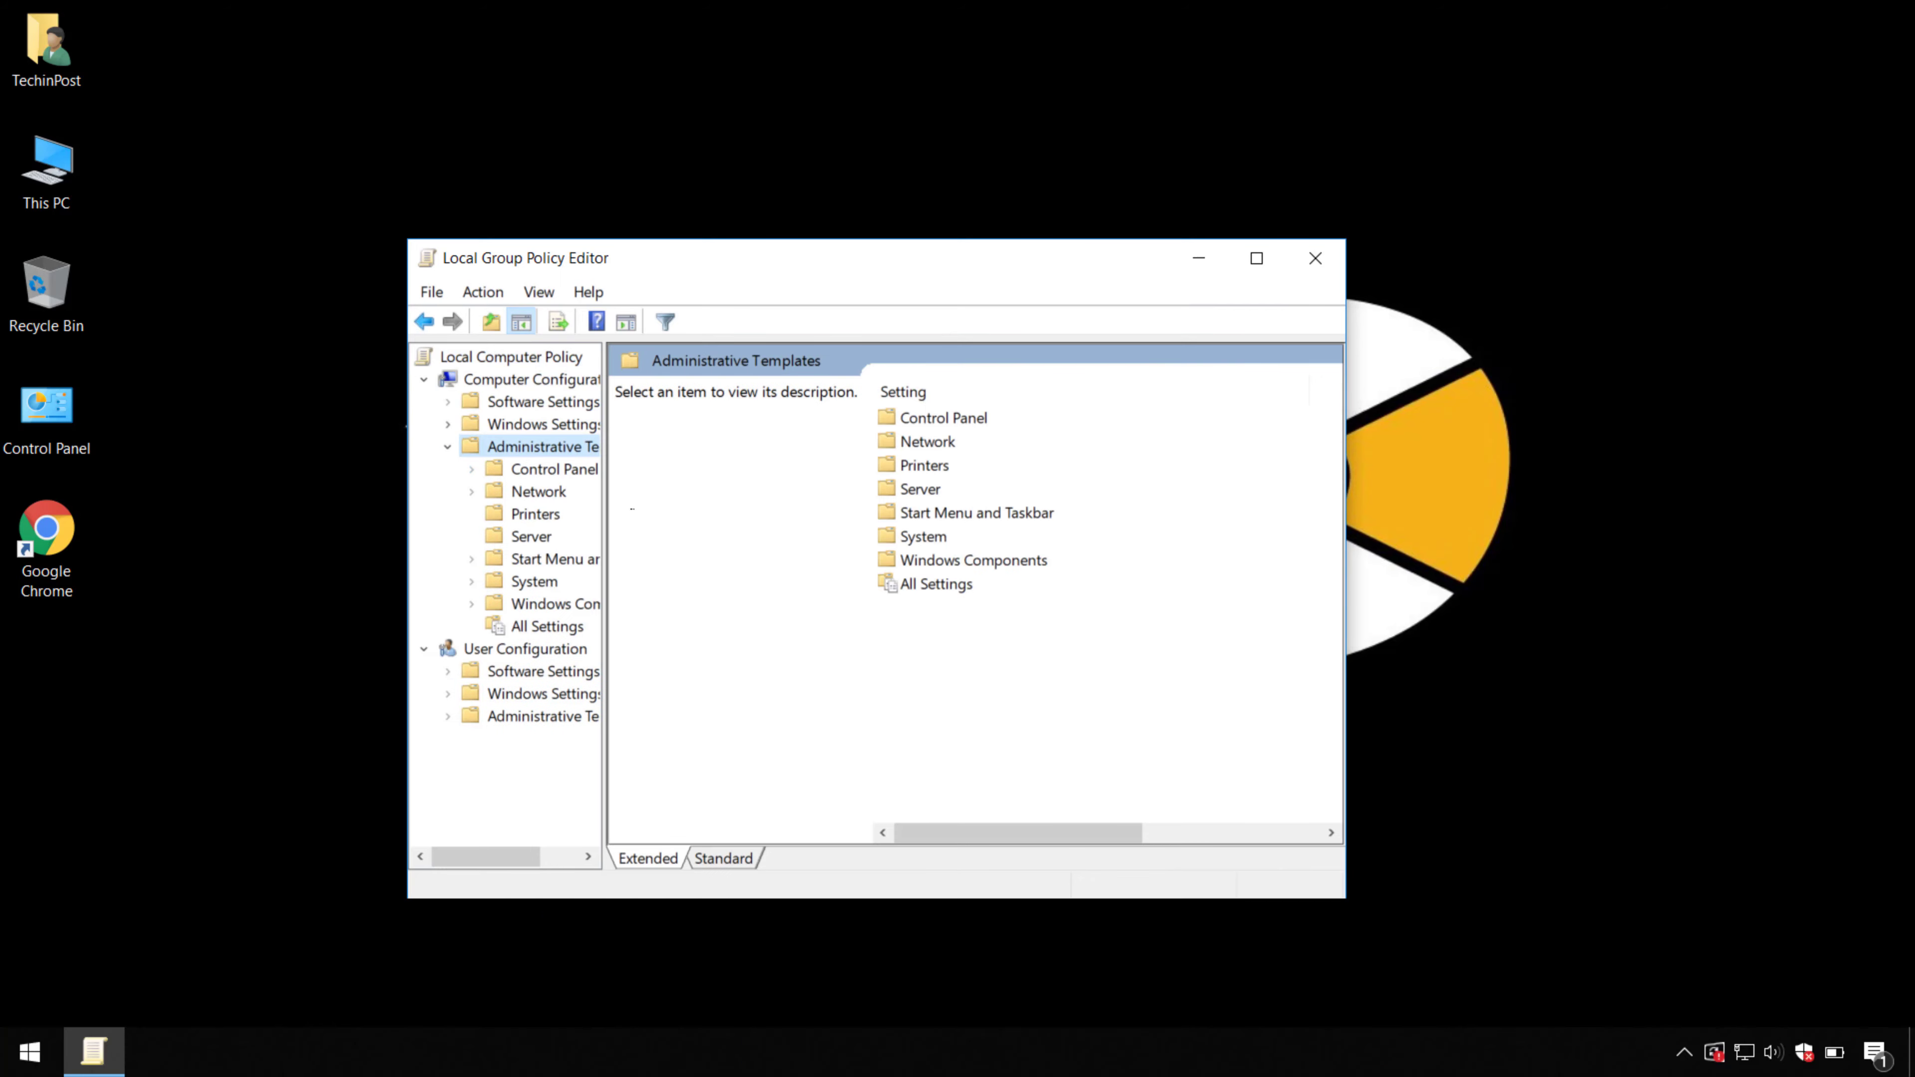
pyautogui.click(914, 565)
pyautogui.doubleClick(905, 565)
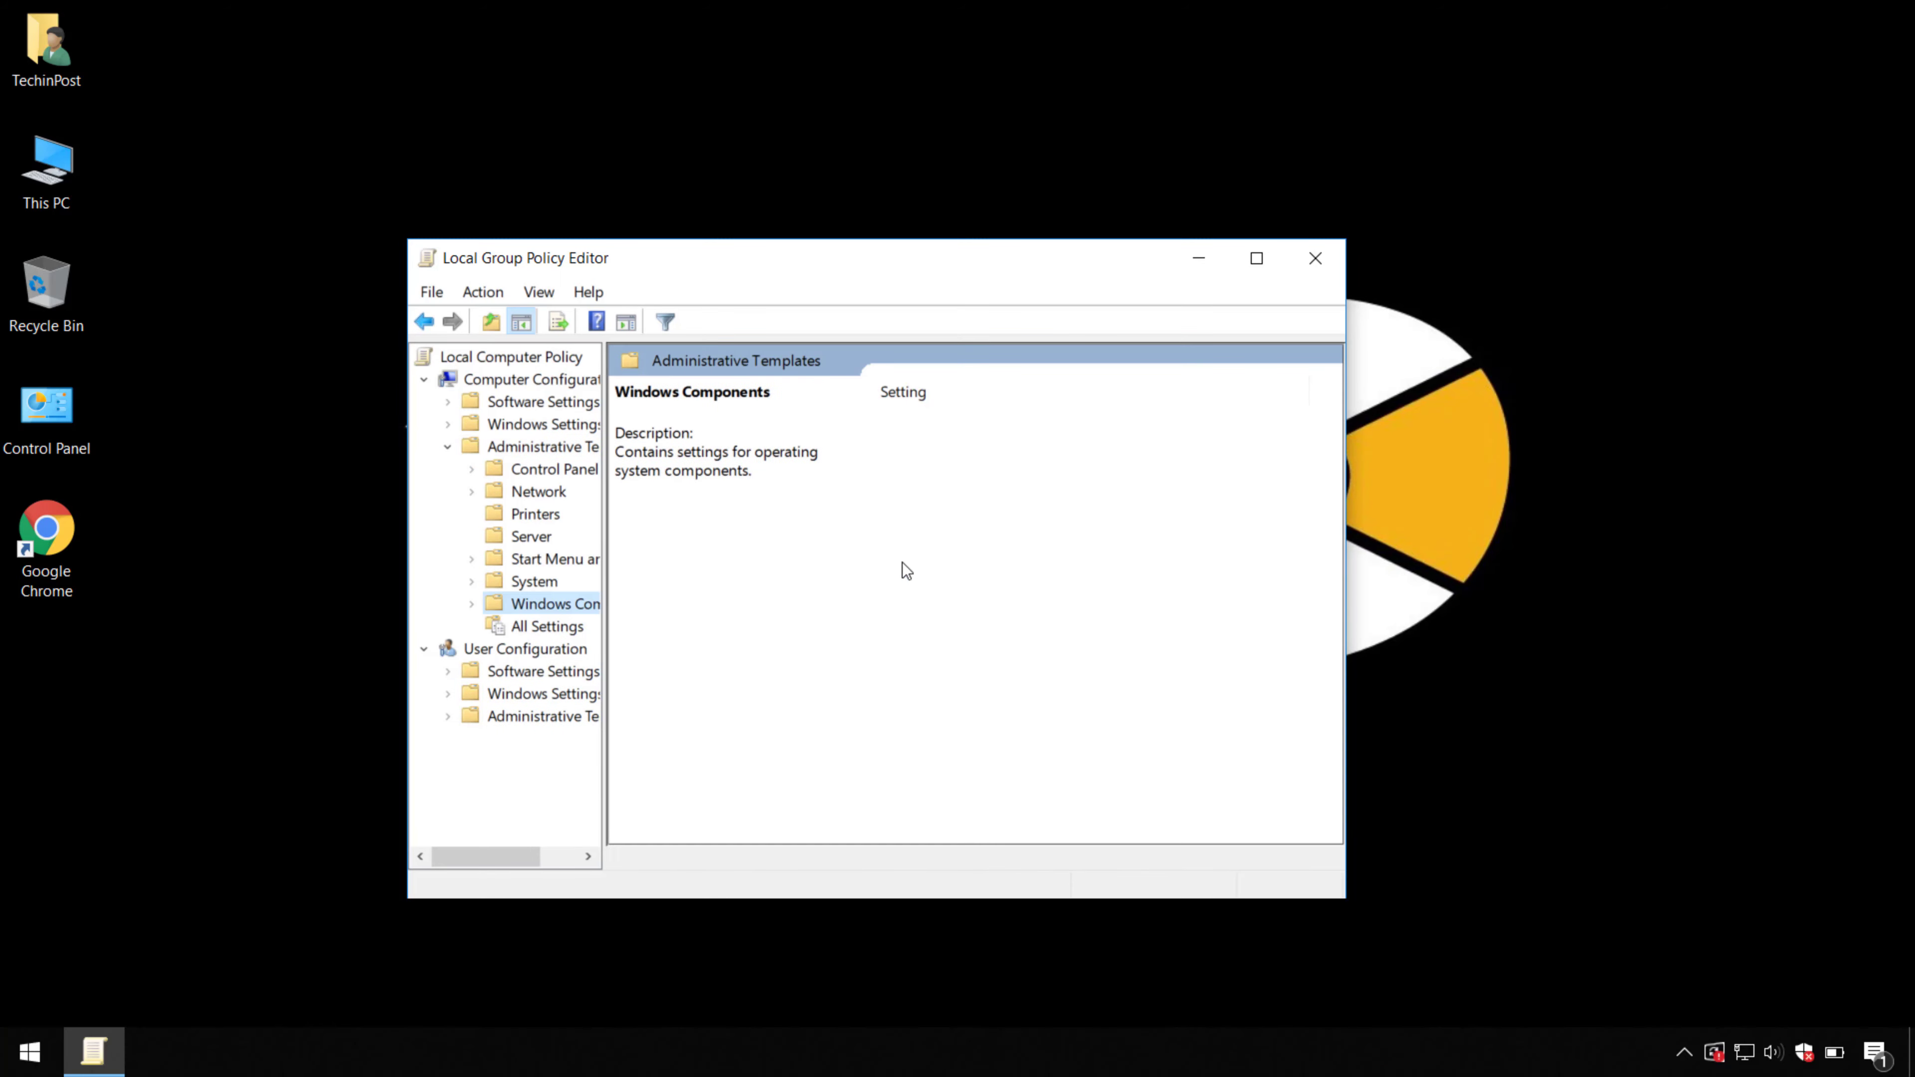
# Maximize the policy editor window and open the Windows Update folder within Windows Components
pyautogui.click(1256, 260)
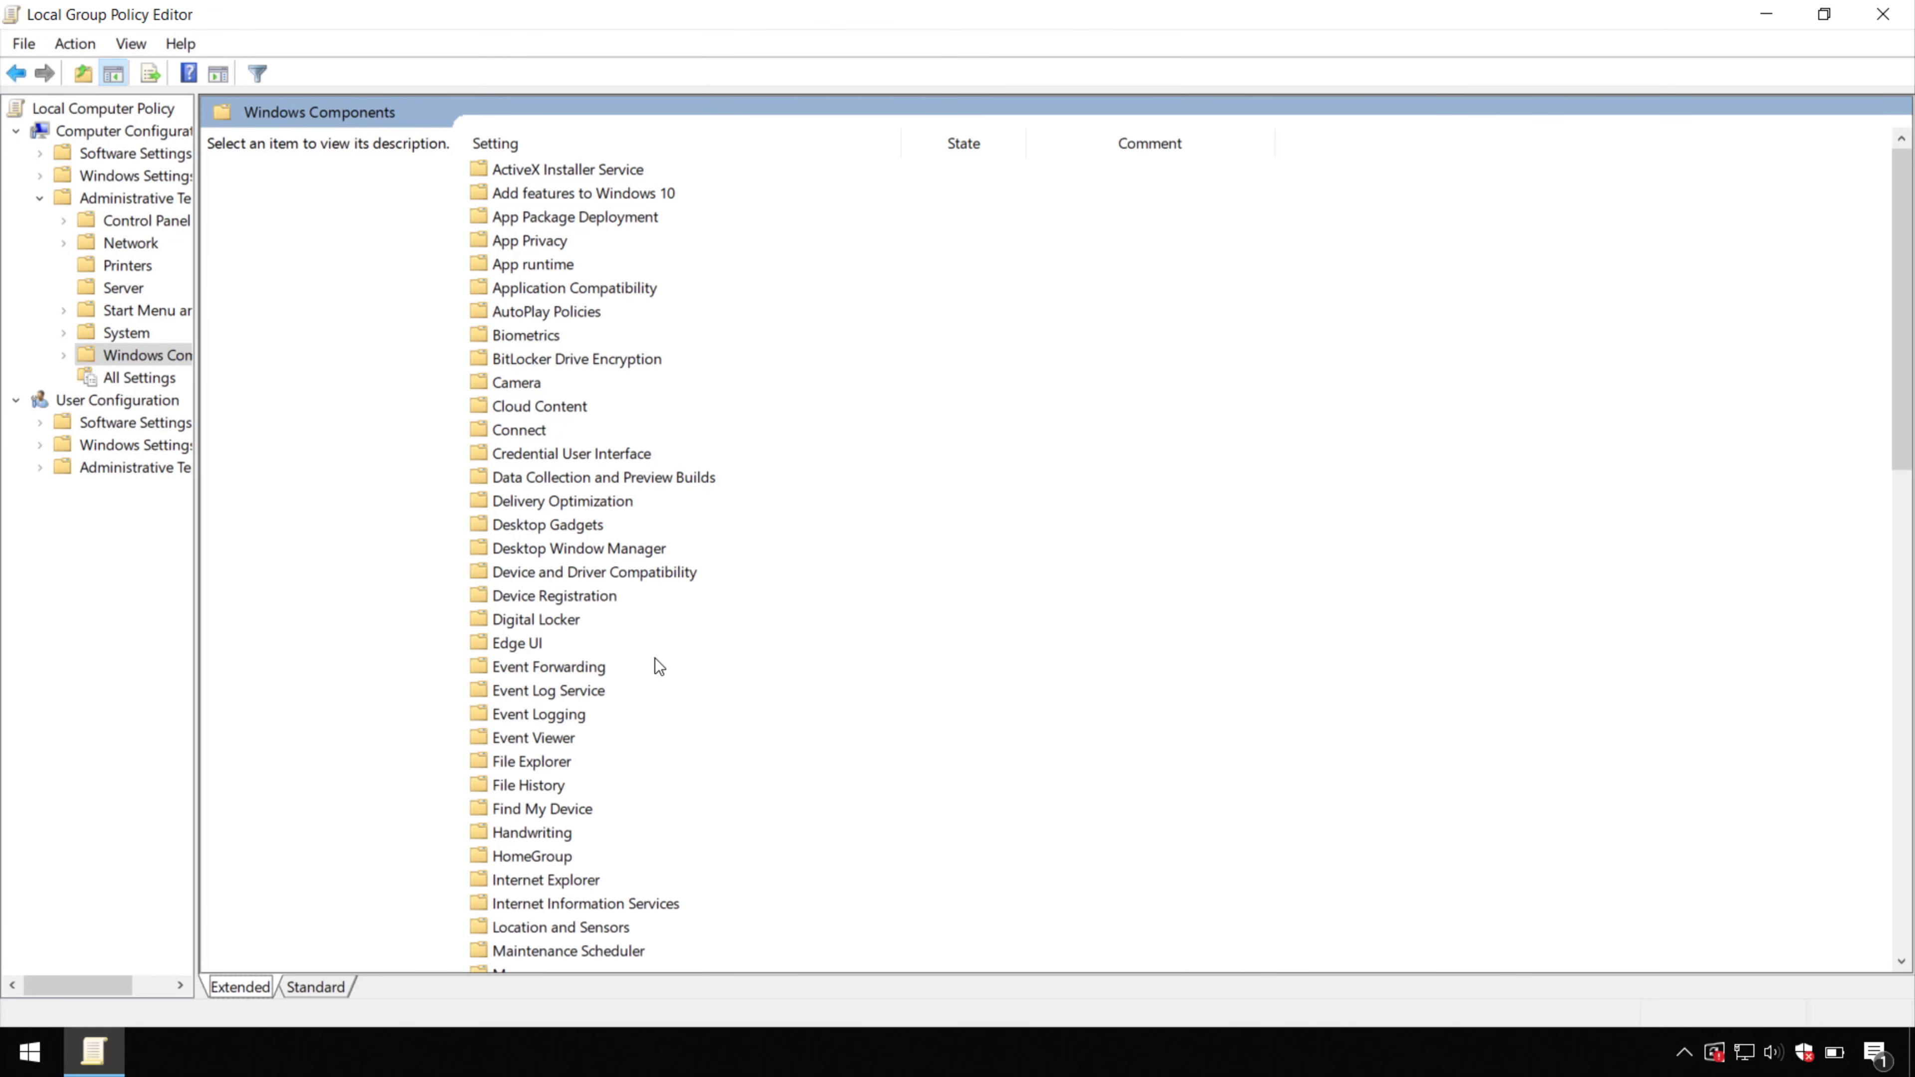
pyautogui.scroll(-15, 661, 655)
pyautogui.scroll(-2, 662, 664)
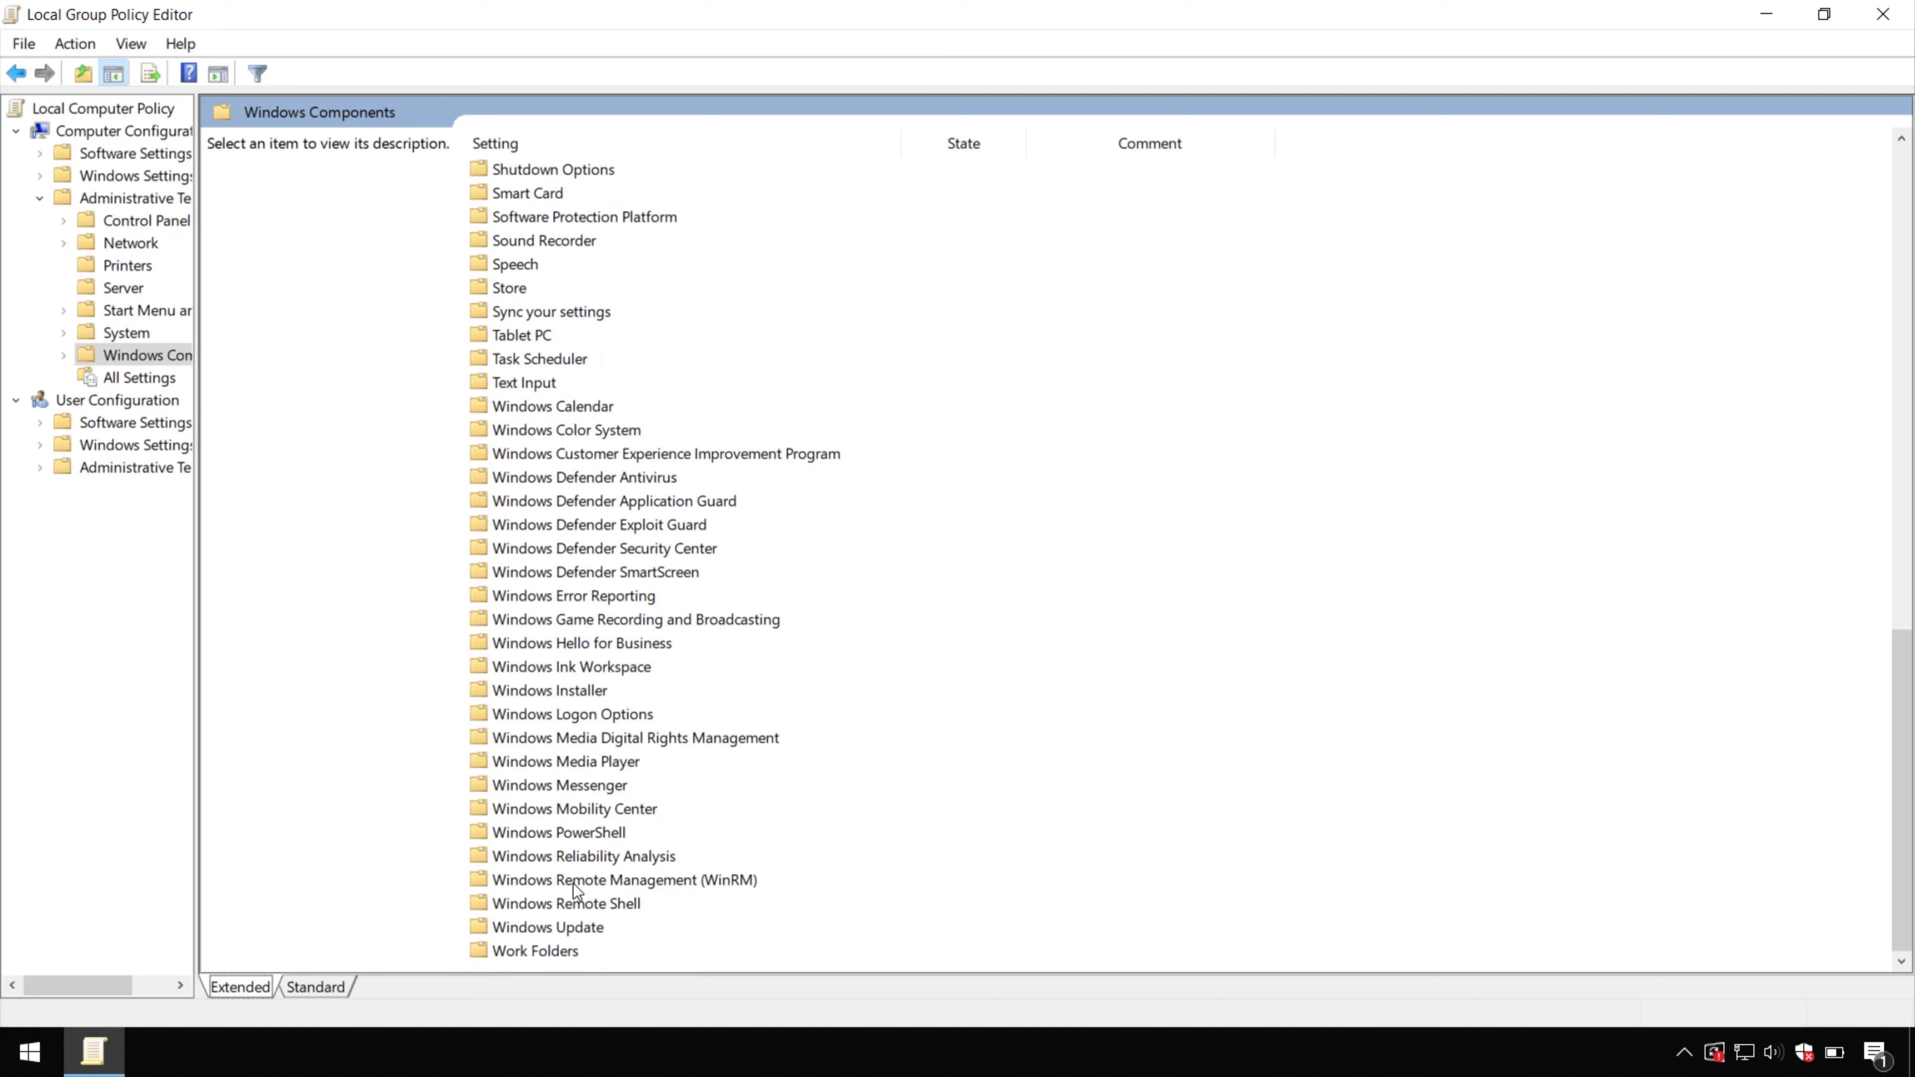
pyautogui.doubleClick(479, 932)
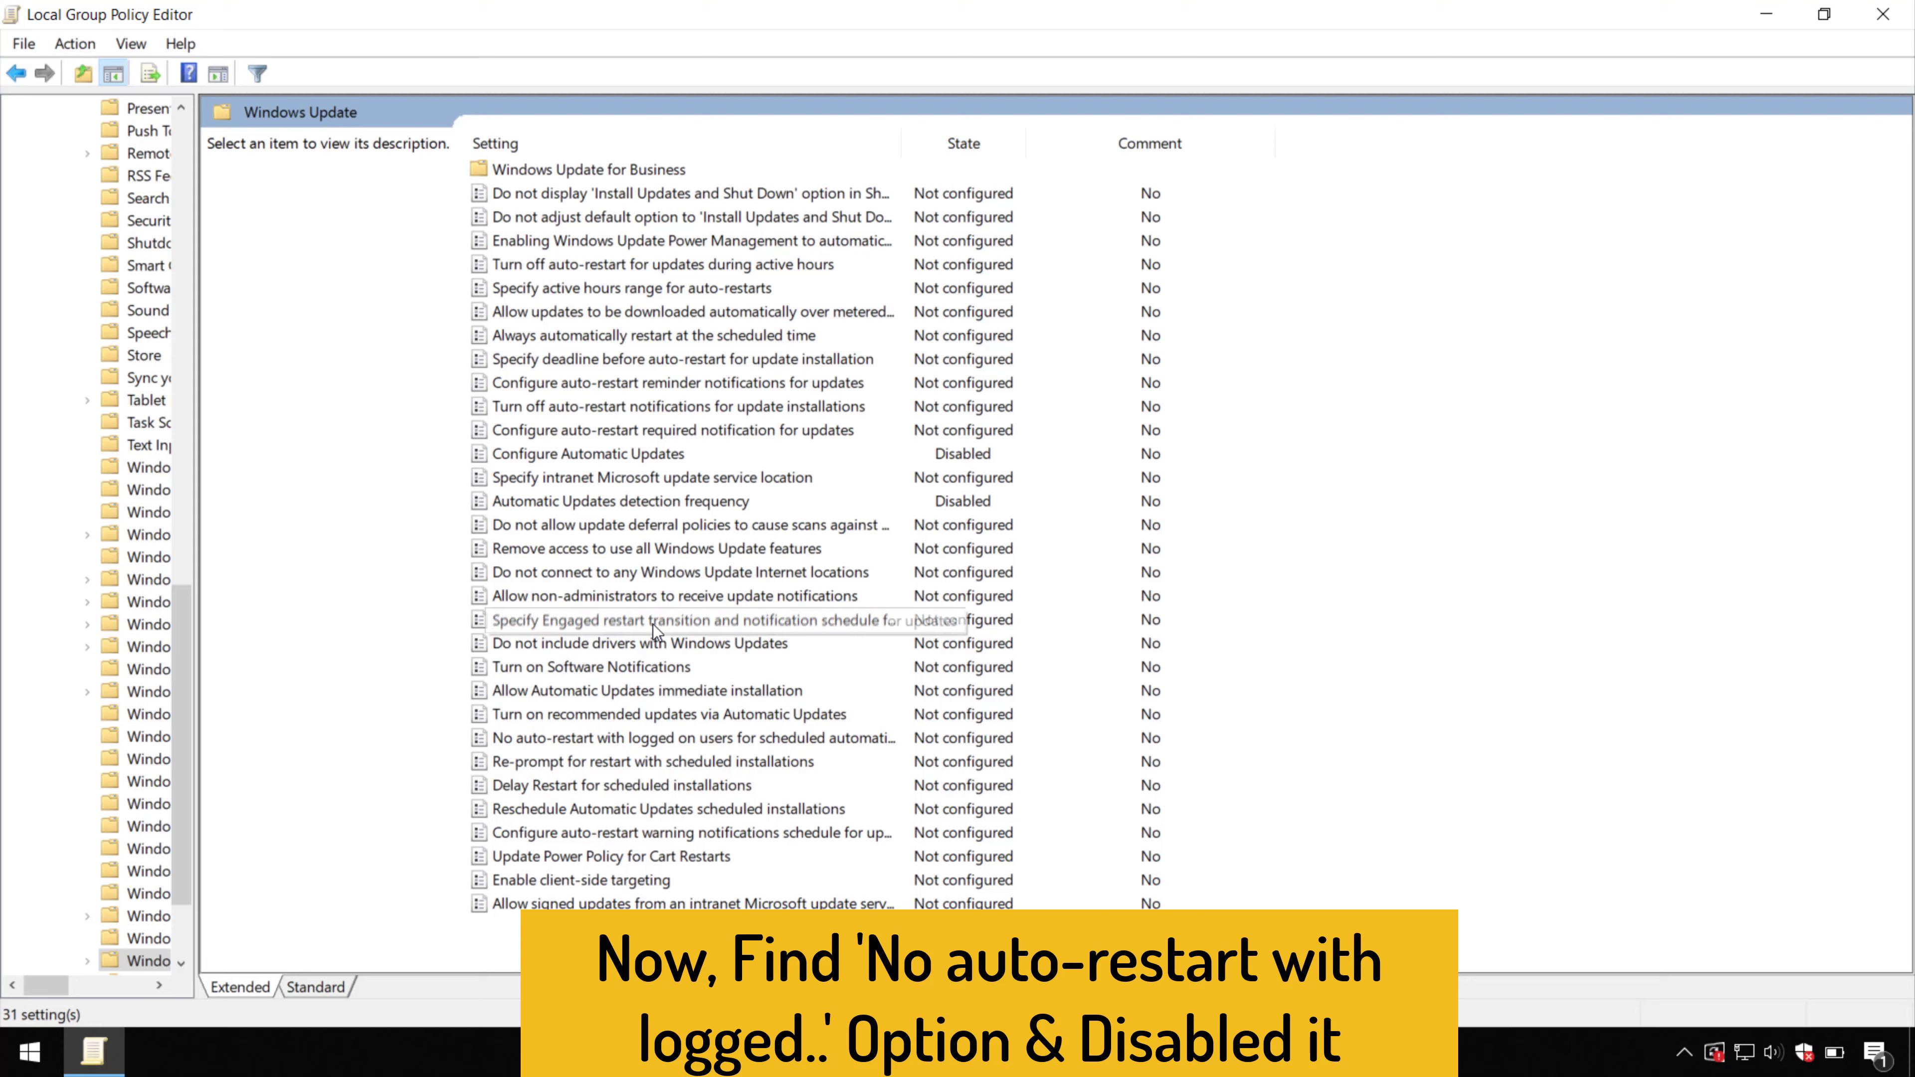
# Set the policy "No auto-restart with logged on users for scheduled automatic updates installations" to Disabled, apply it and close the policy editor
pyautogui.click(724, 738)
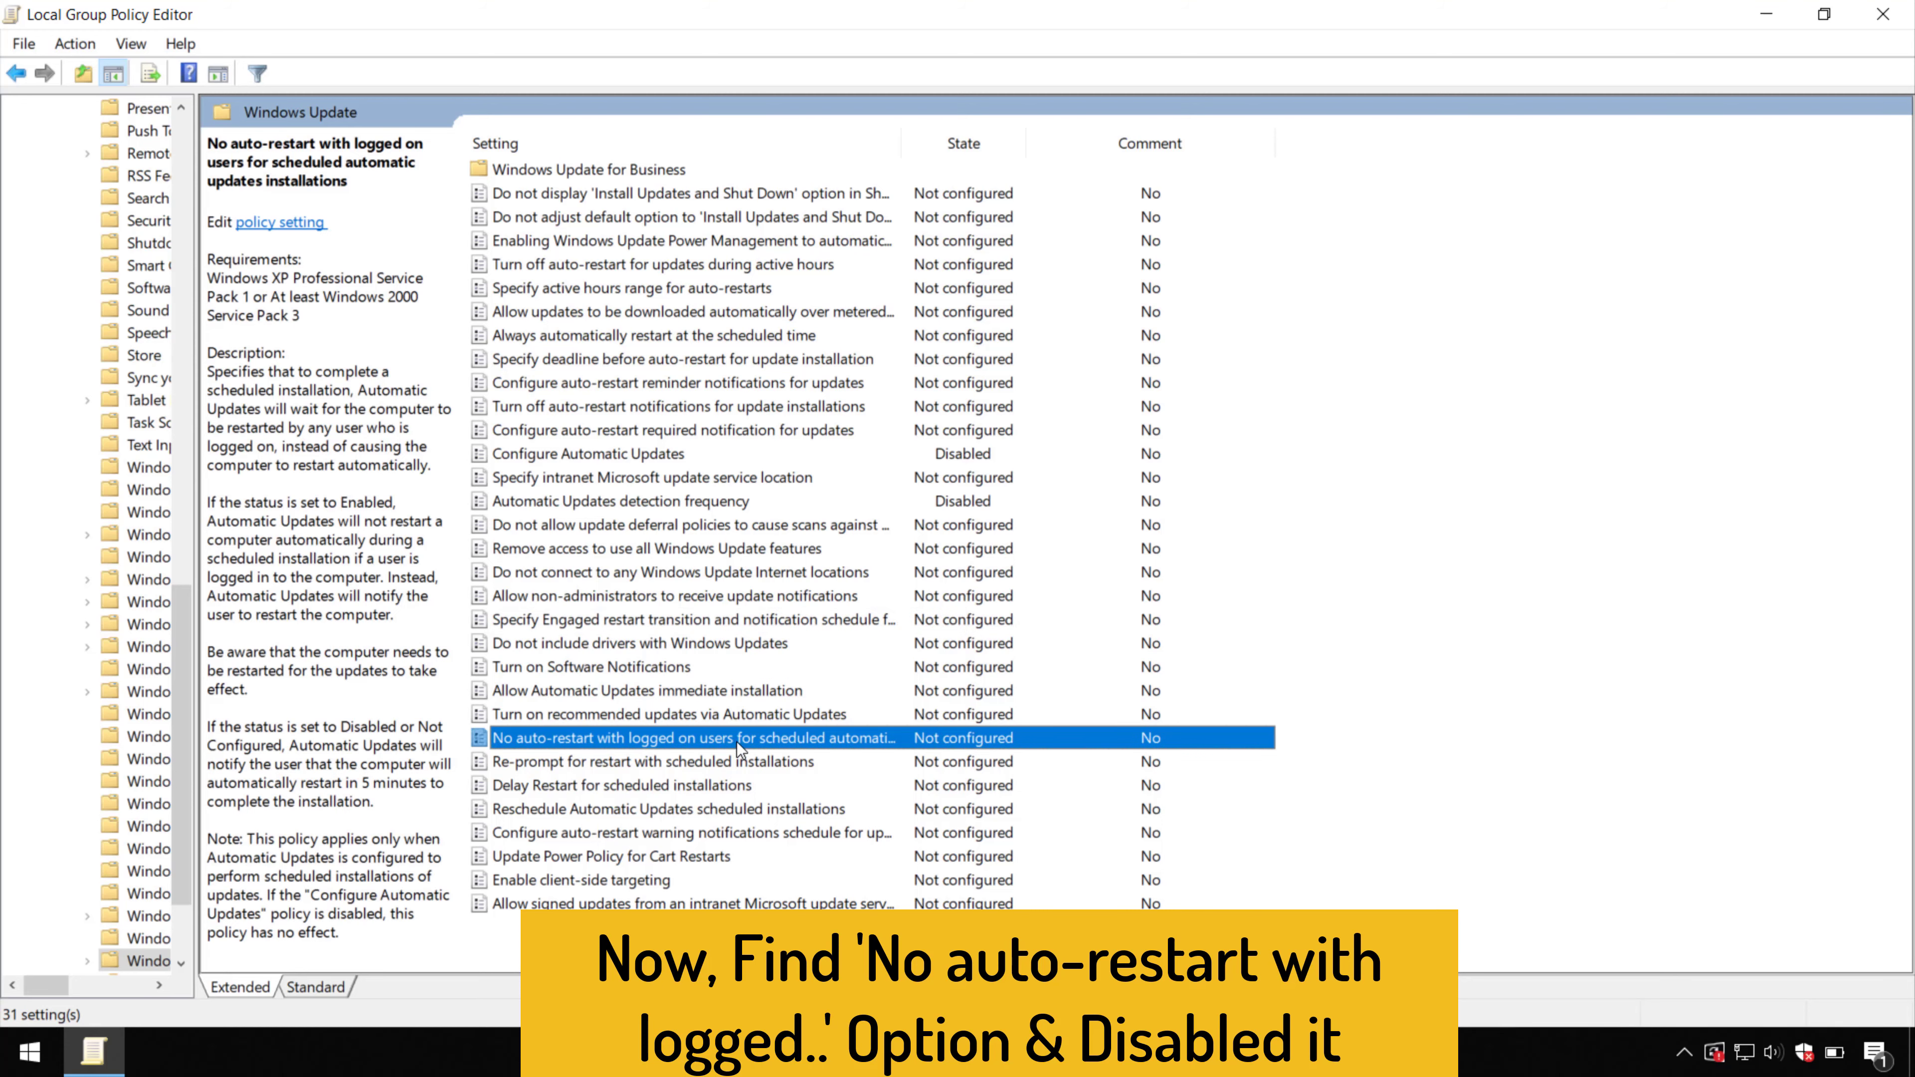
pyautogui.doubleClick(737, 743)
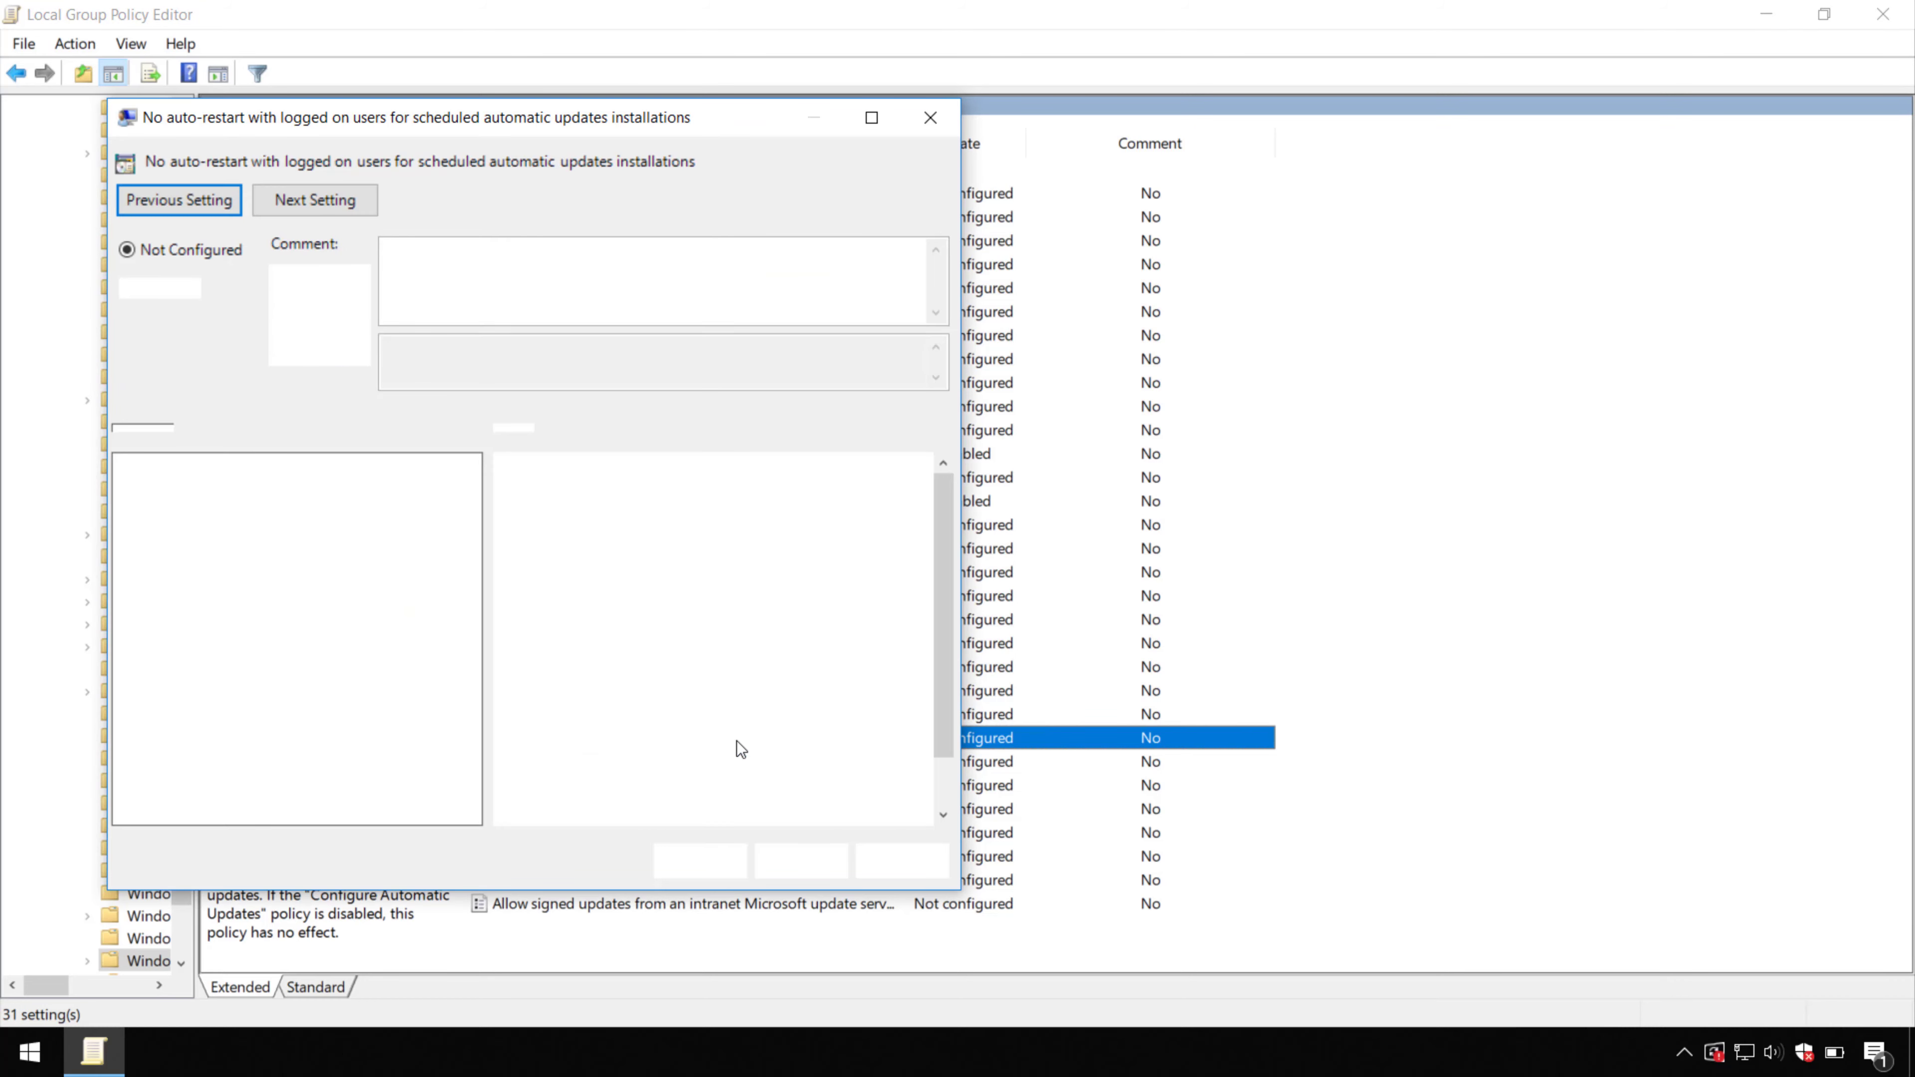
pyautogui.click(161, 320)
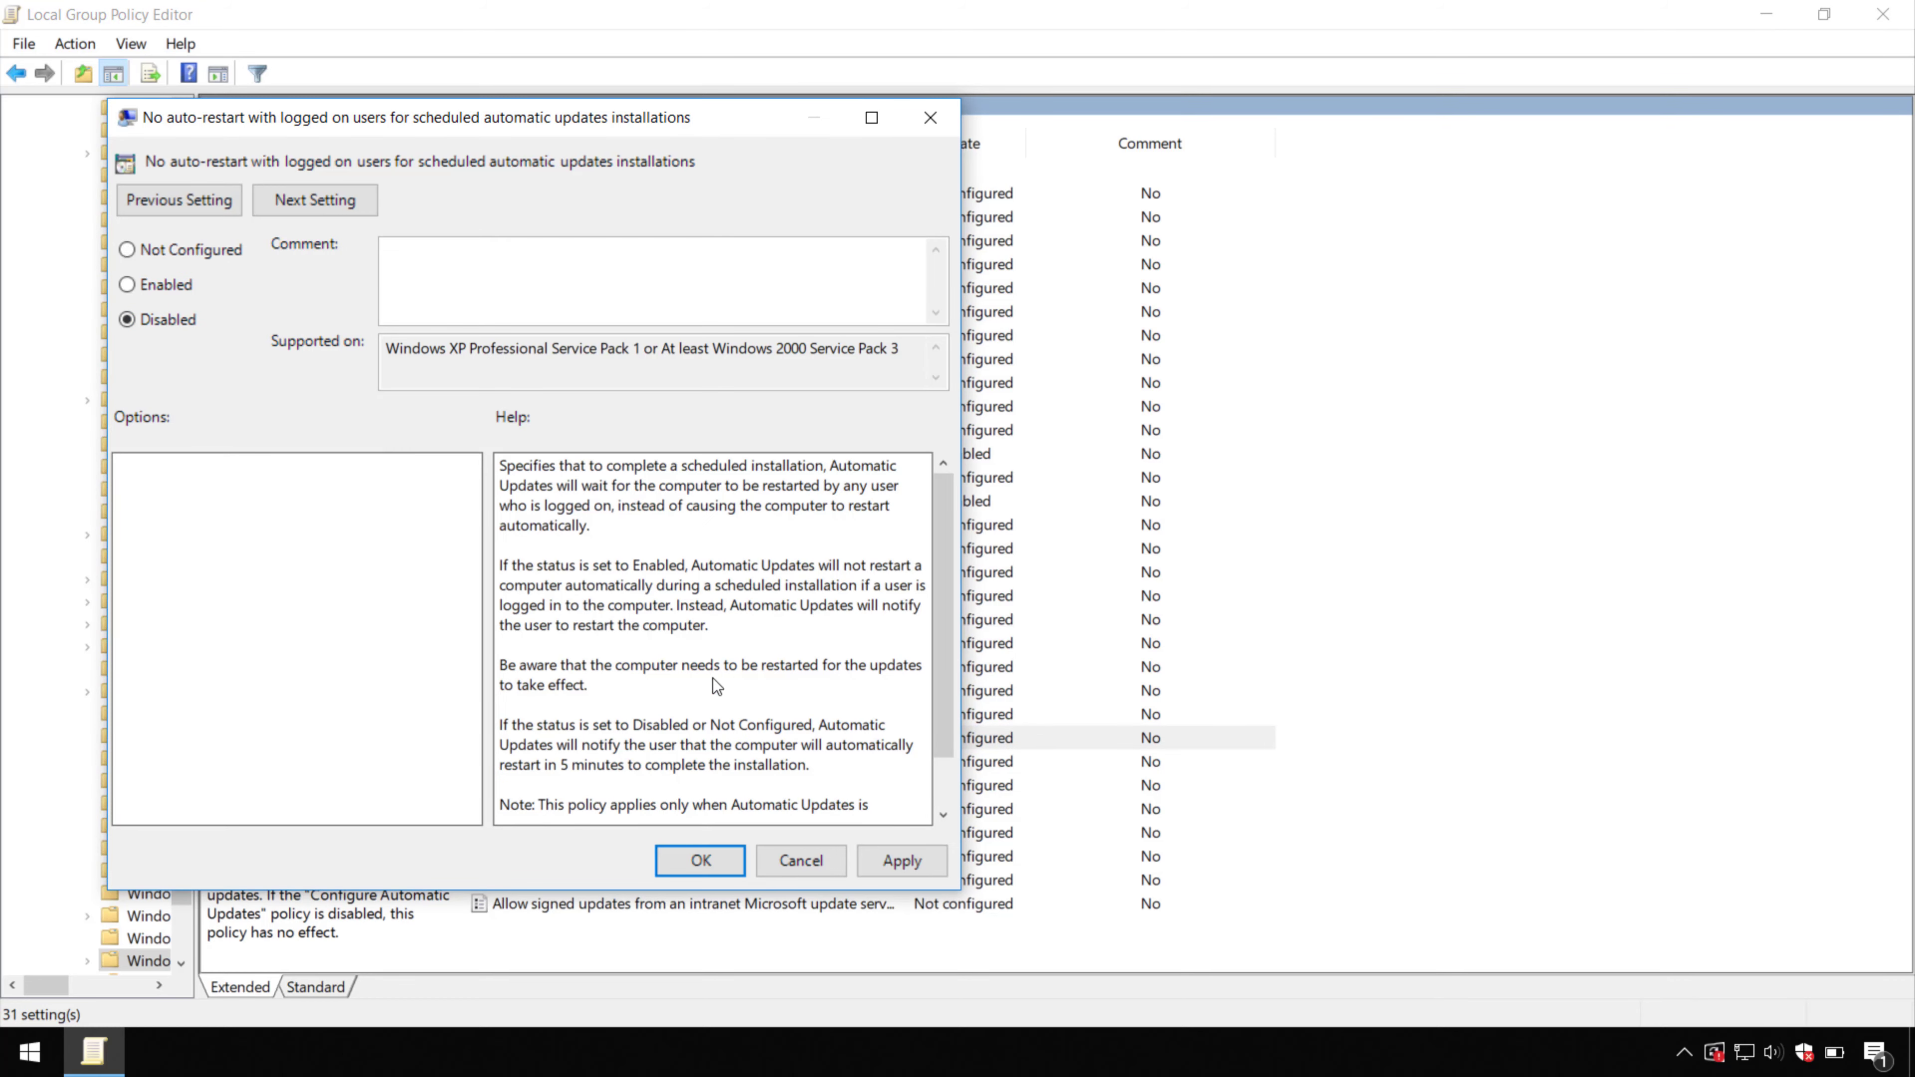
pyautogui.click(911, 864)
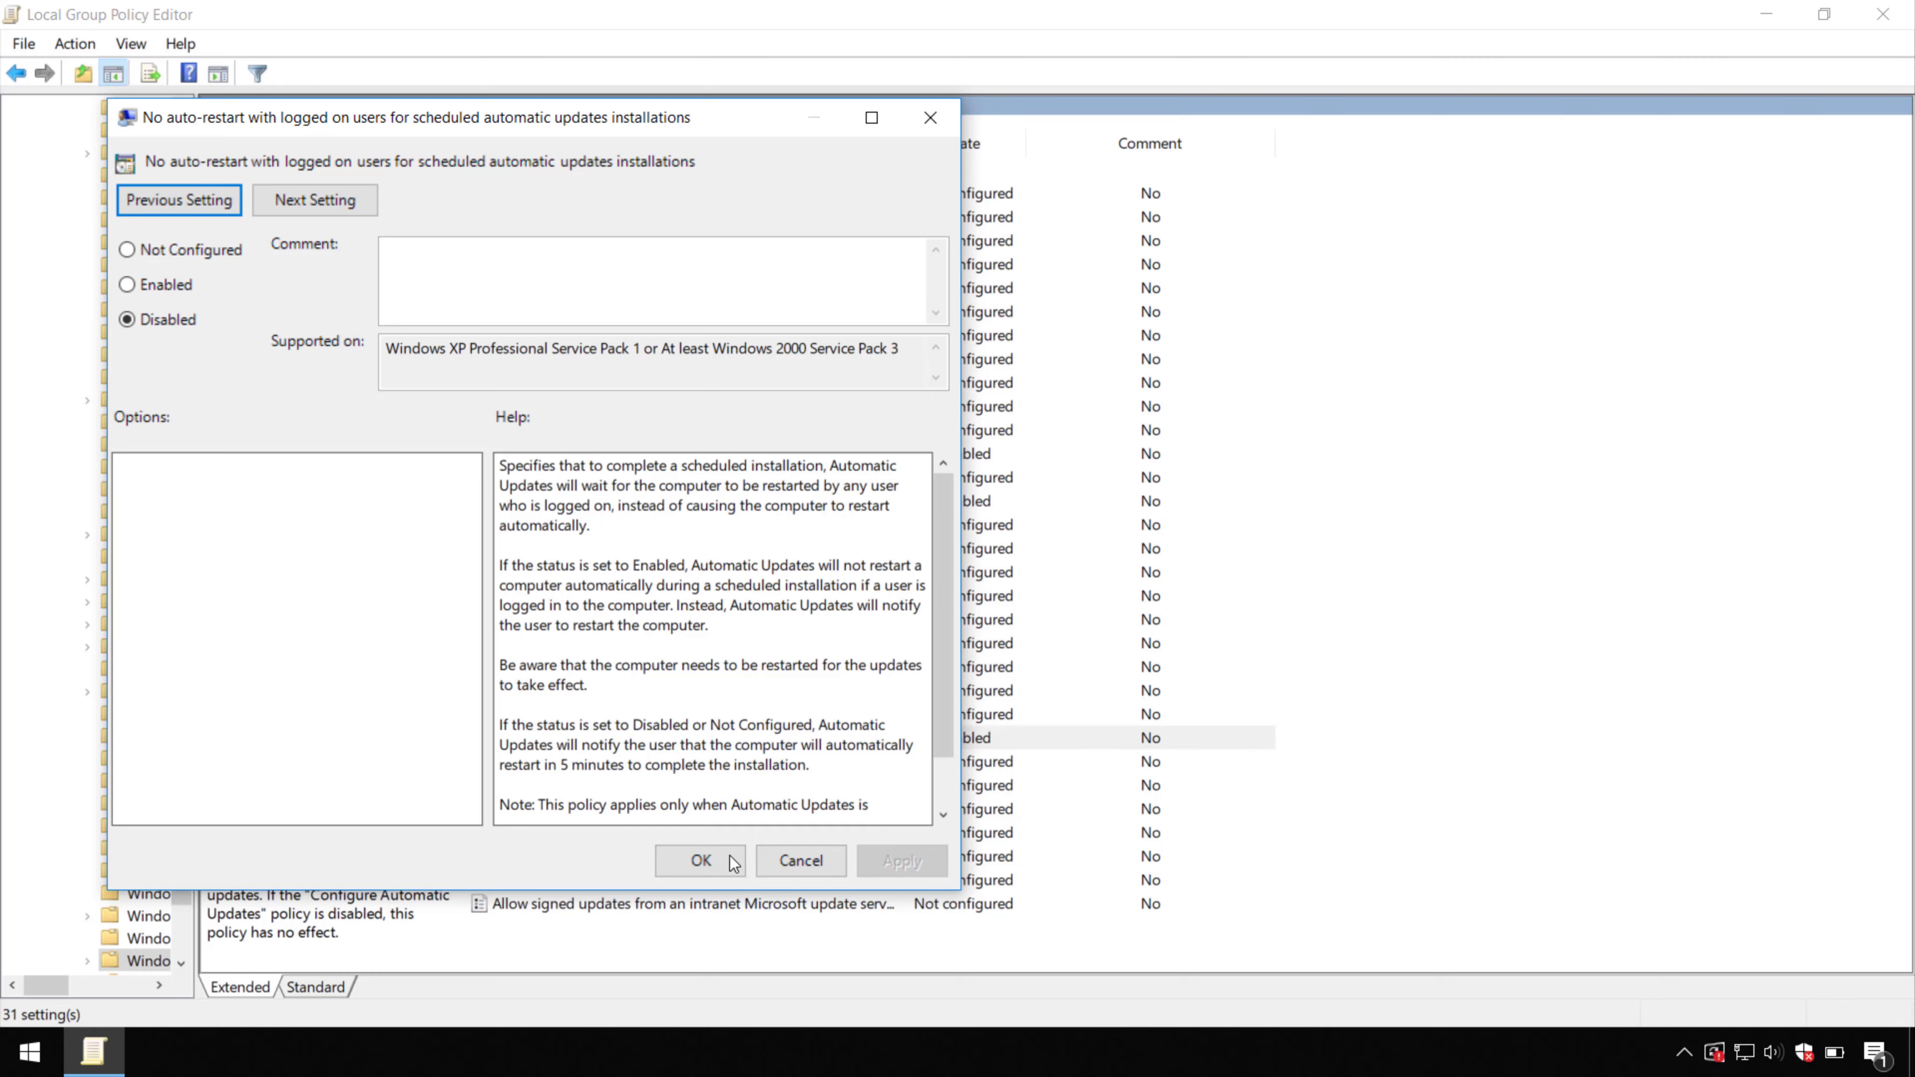
pyautogui.click(700, 861)
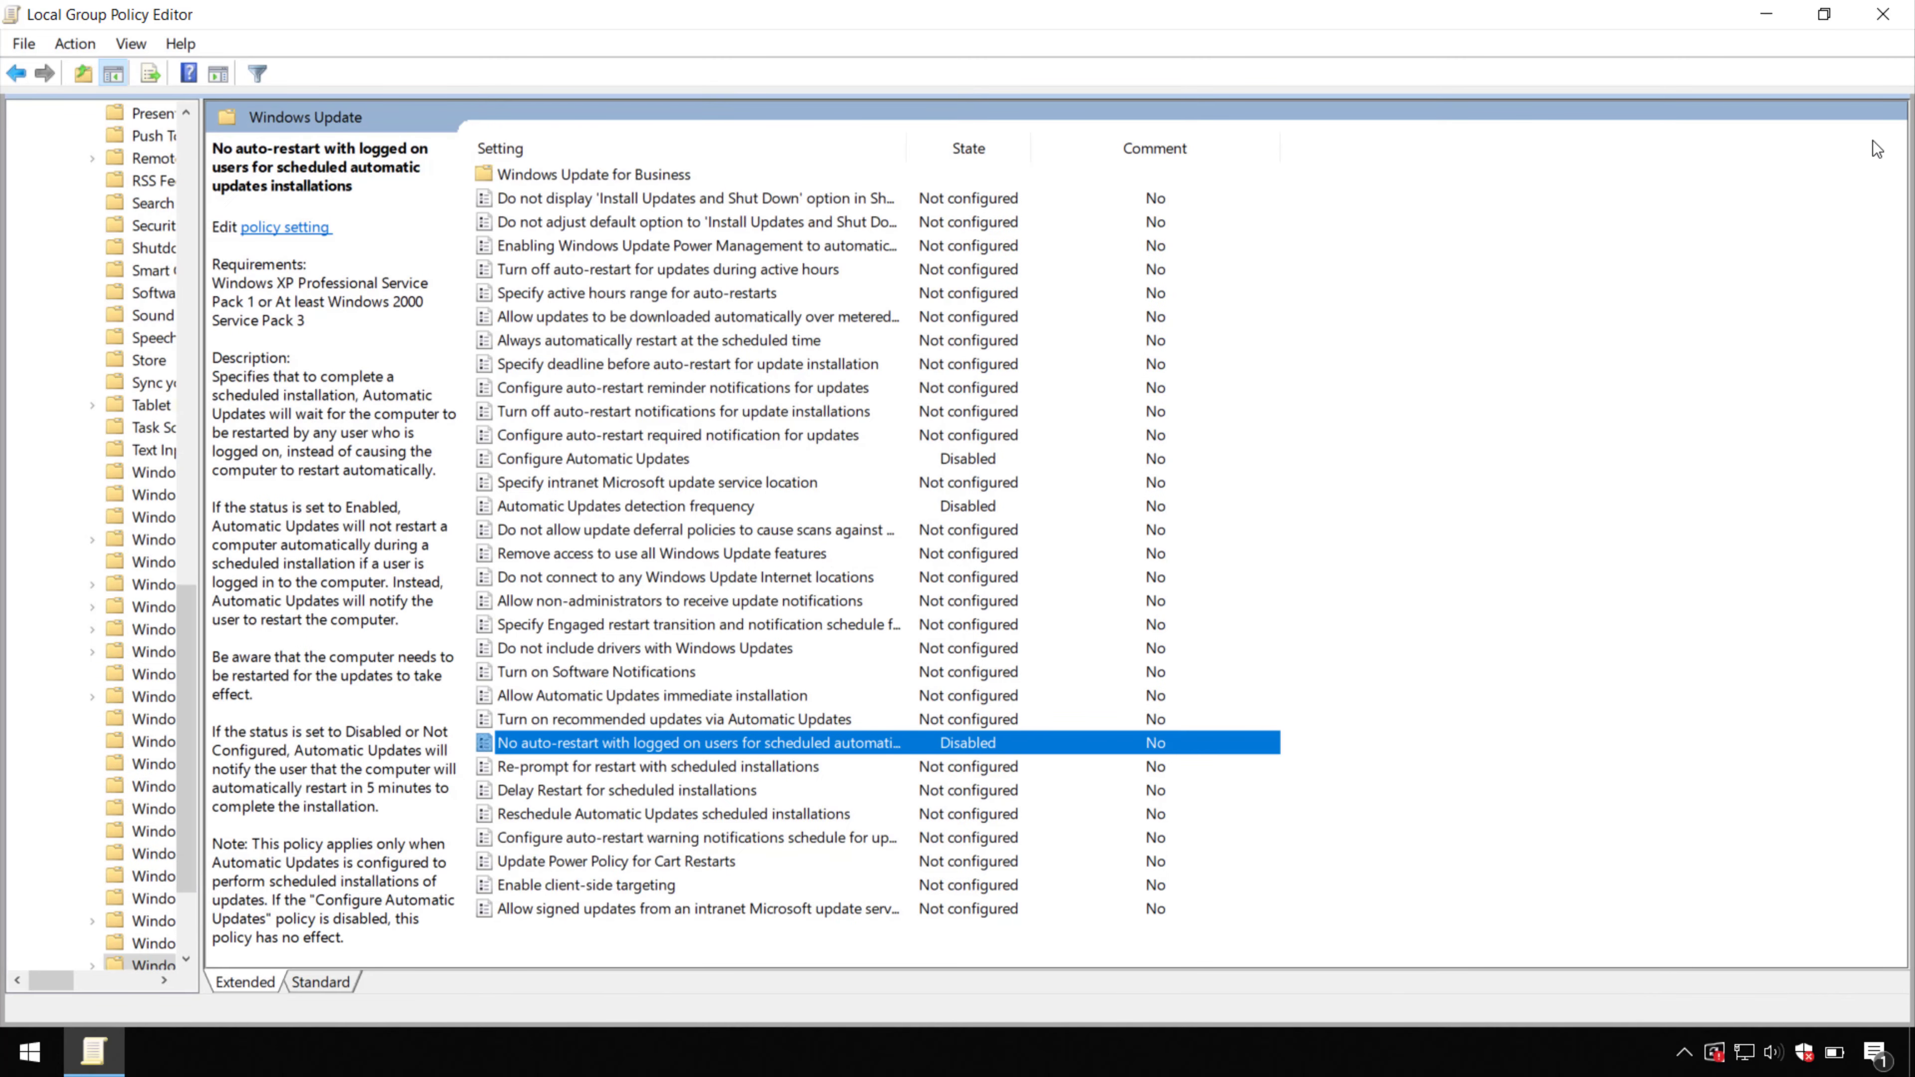
pyautogui.click(1883, 22)
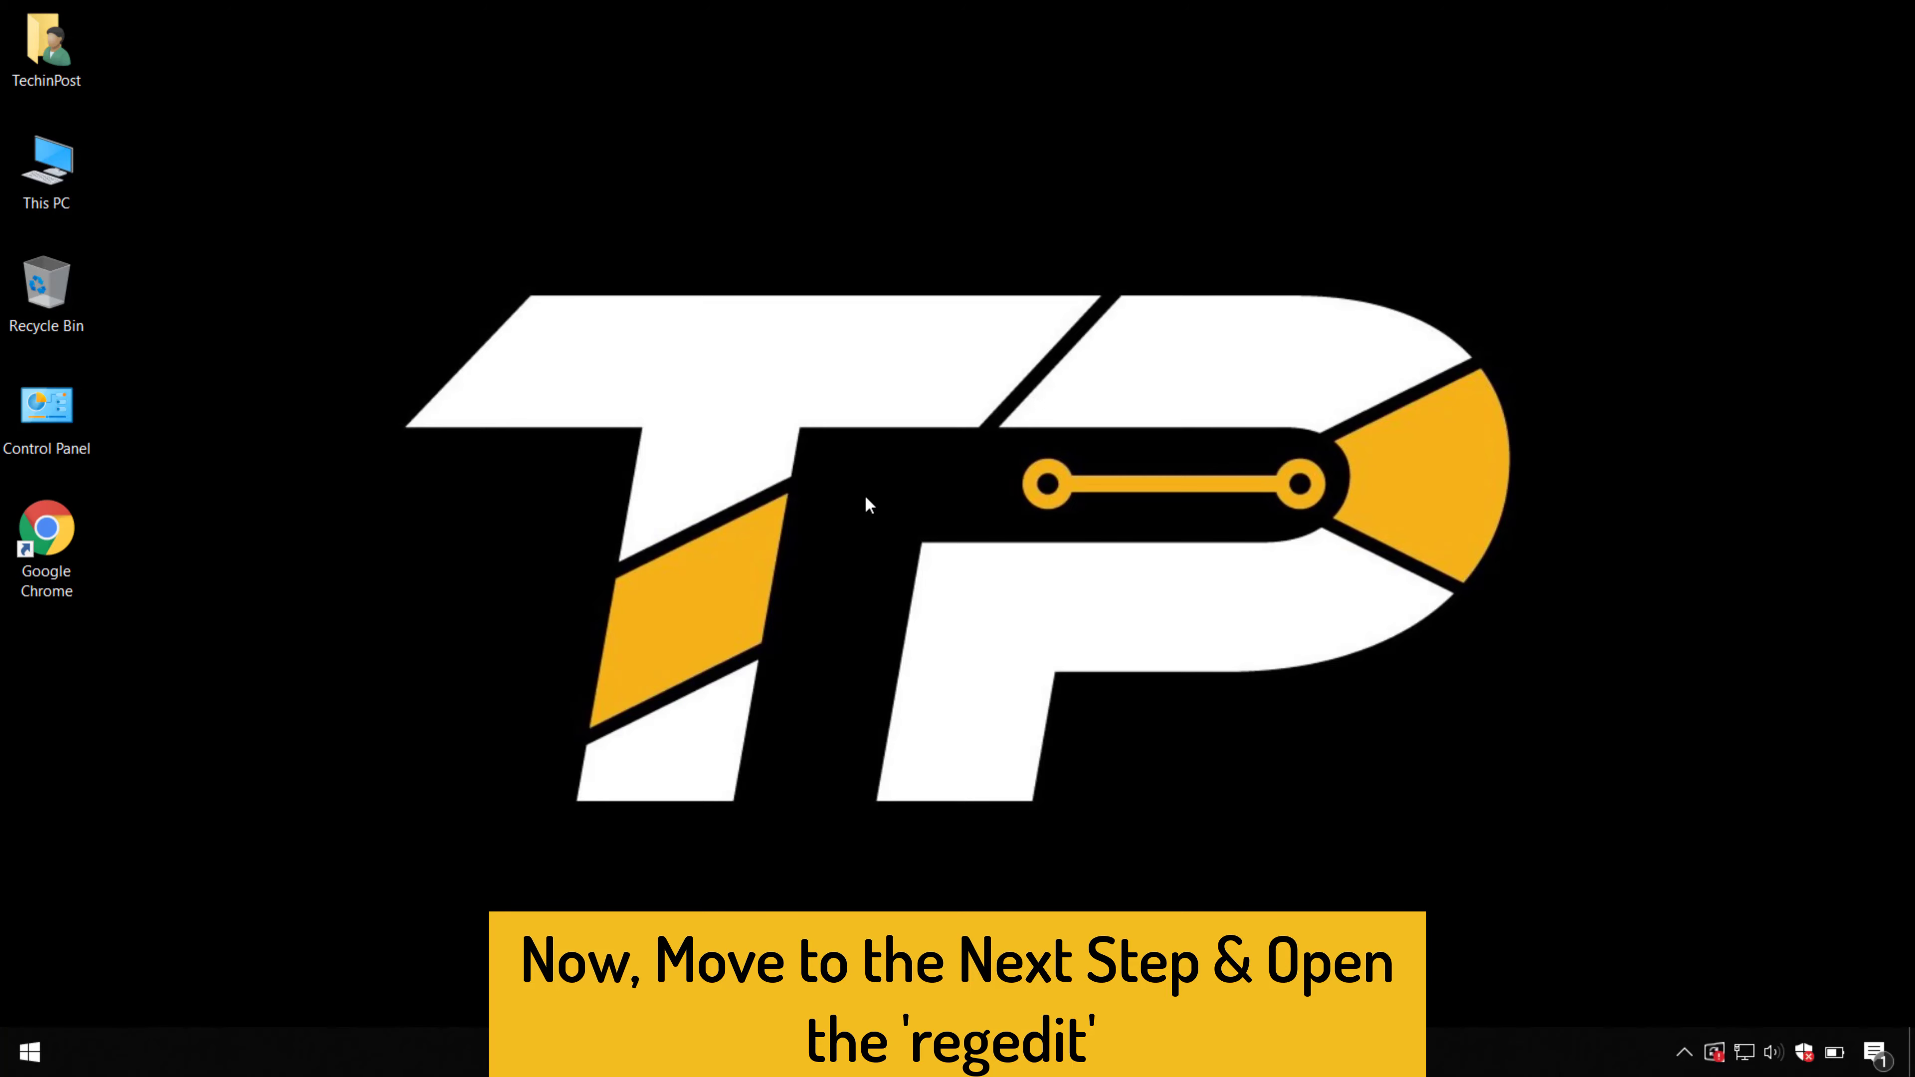
# Open the Run dialog from a Windows search for "run", launch "regedit" and allow it to make changes to the device
pyautogui.click(30, 1053)
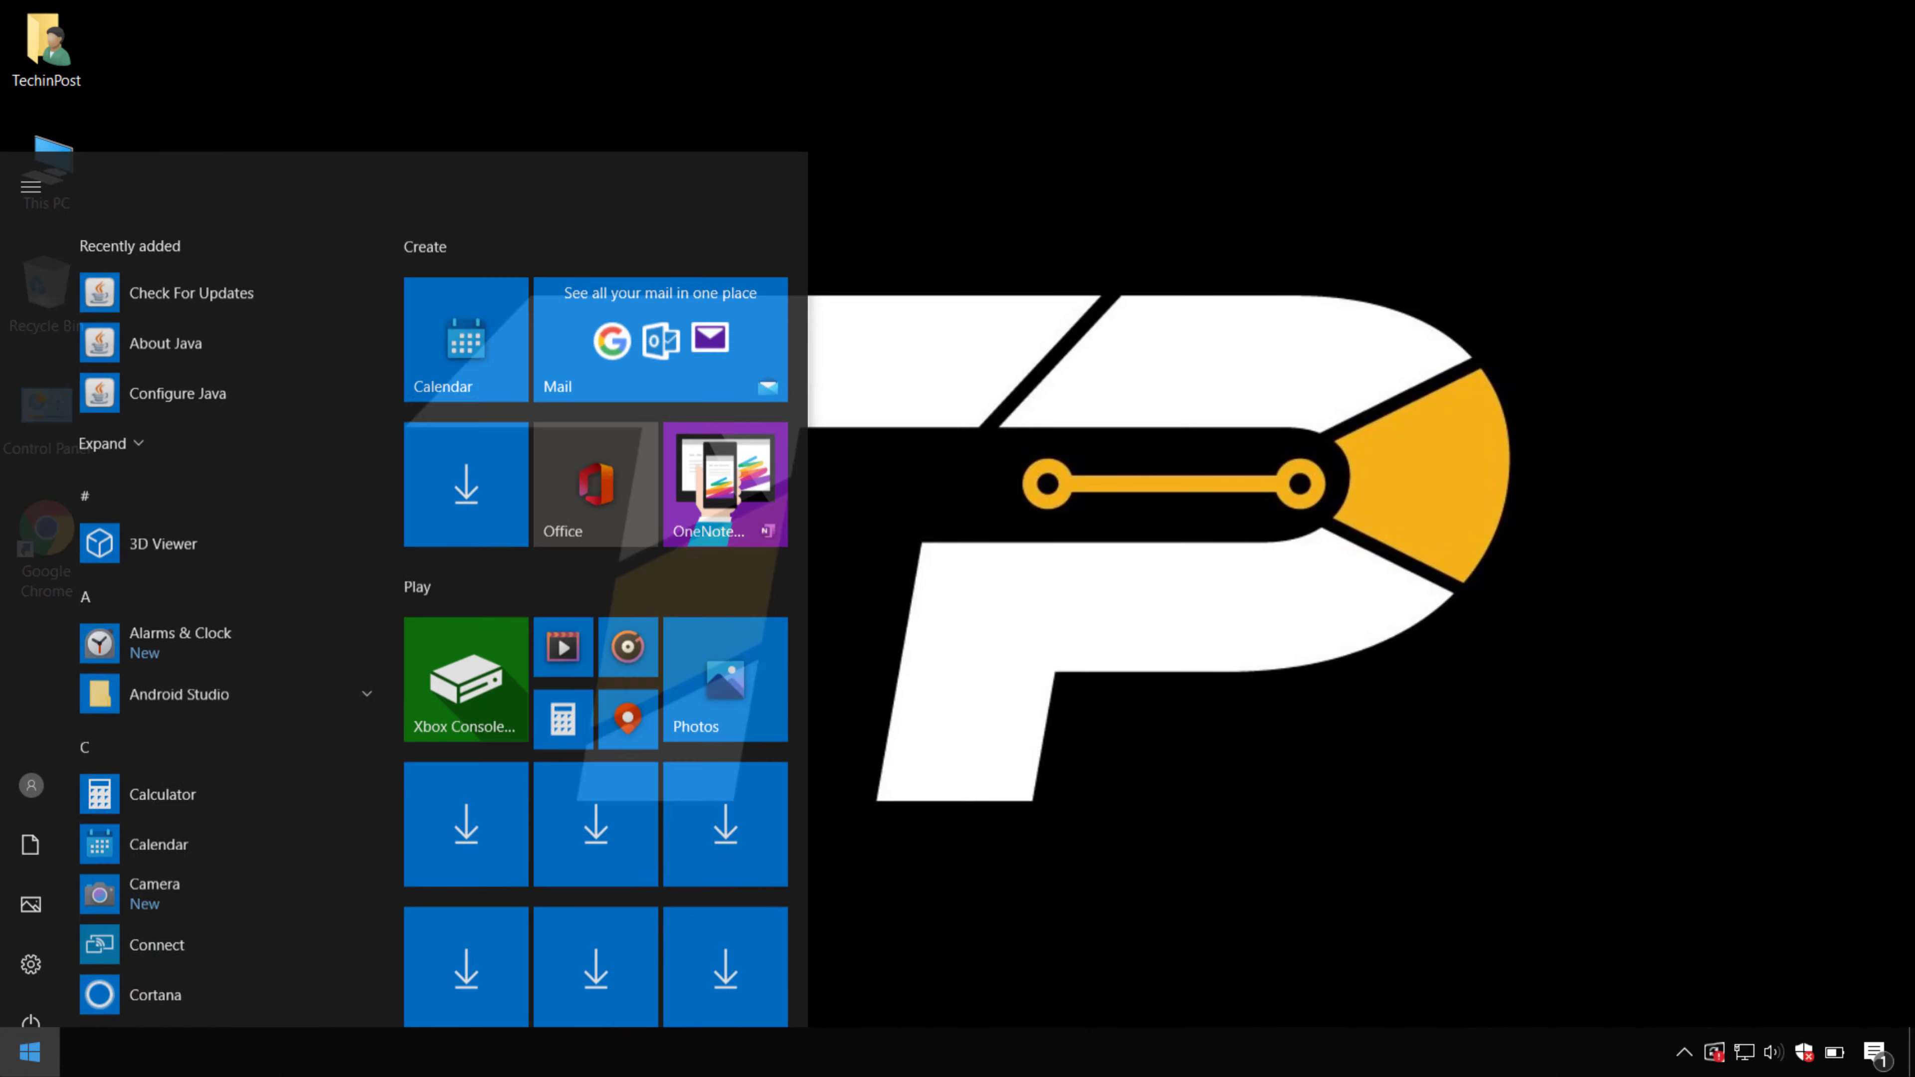
pyautogui.write('run')
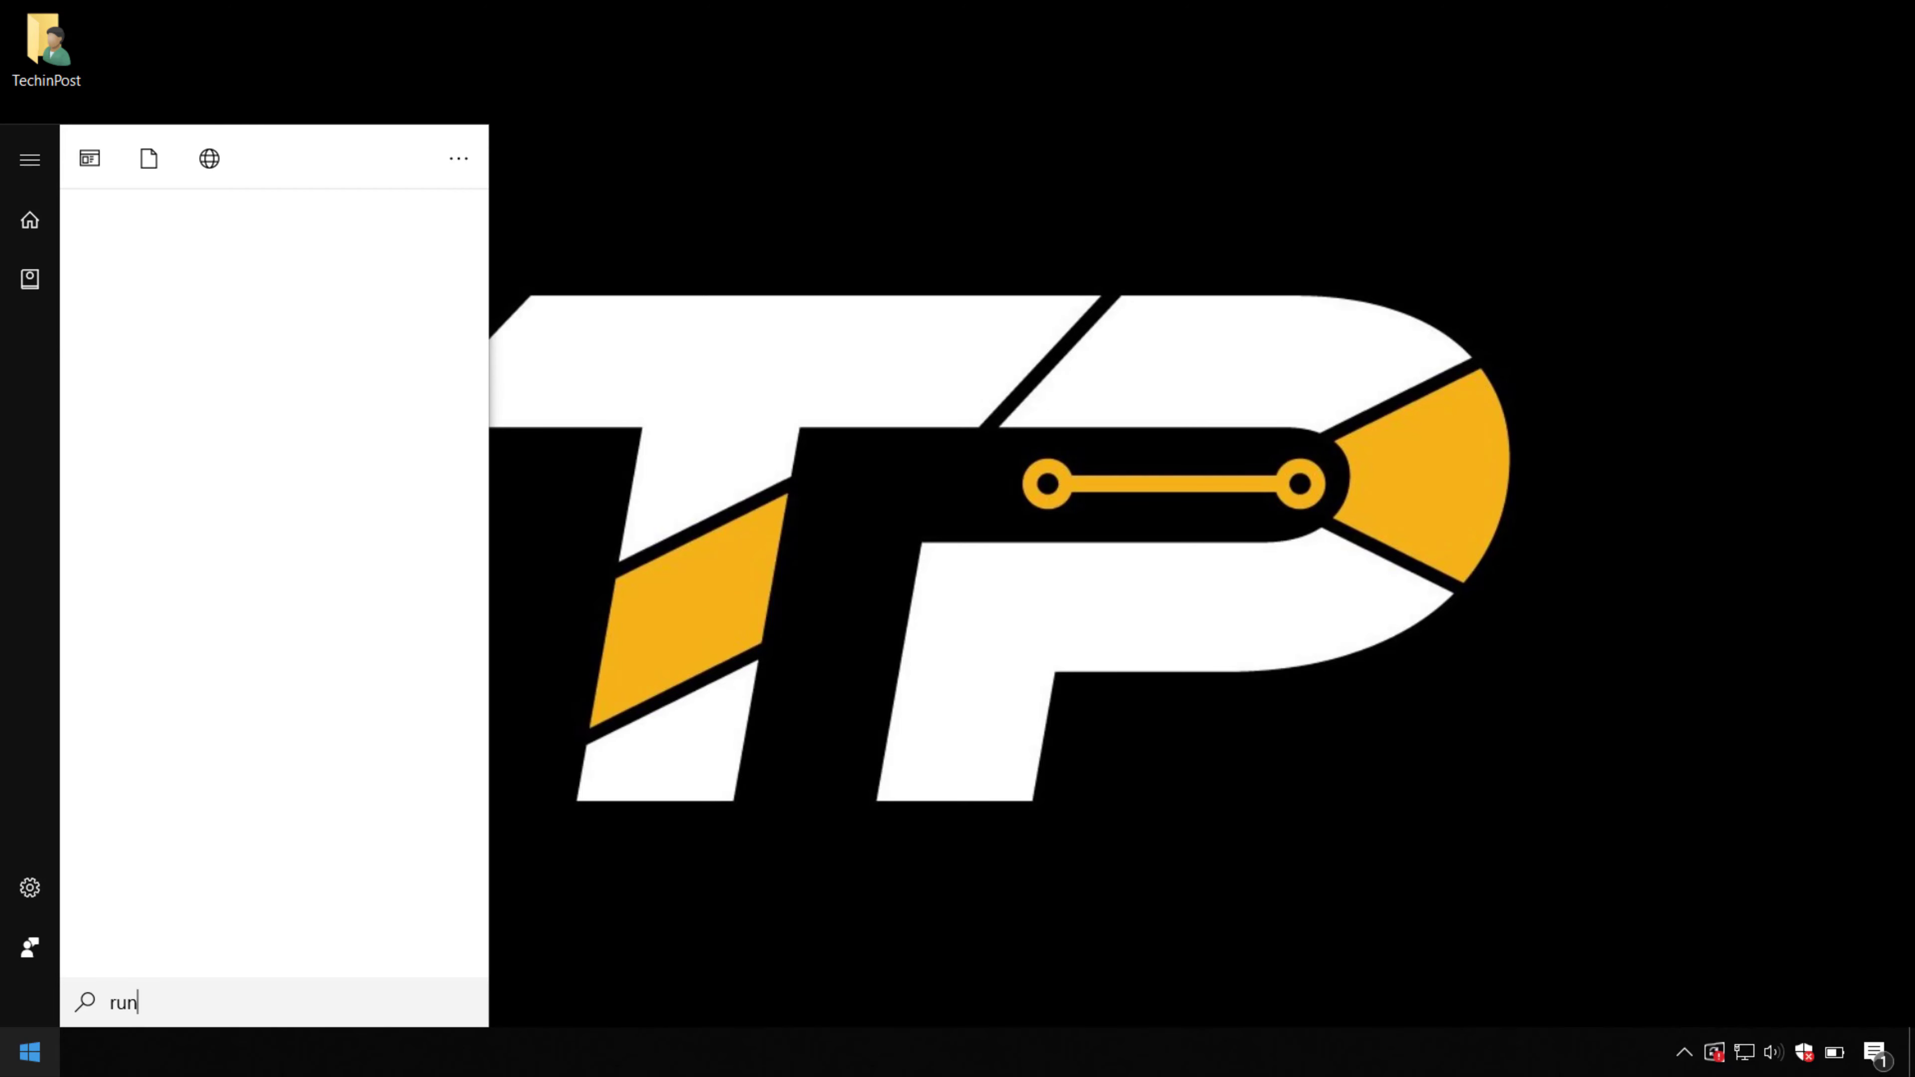
pyautogui.click(217, 285)
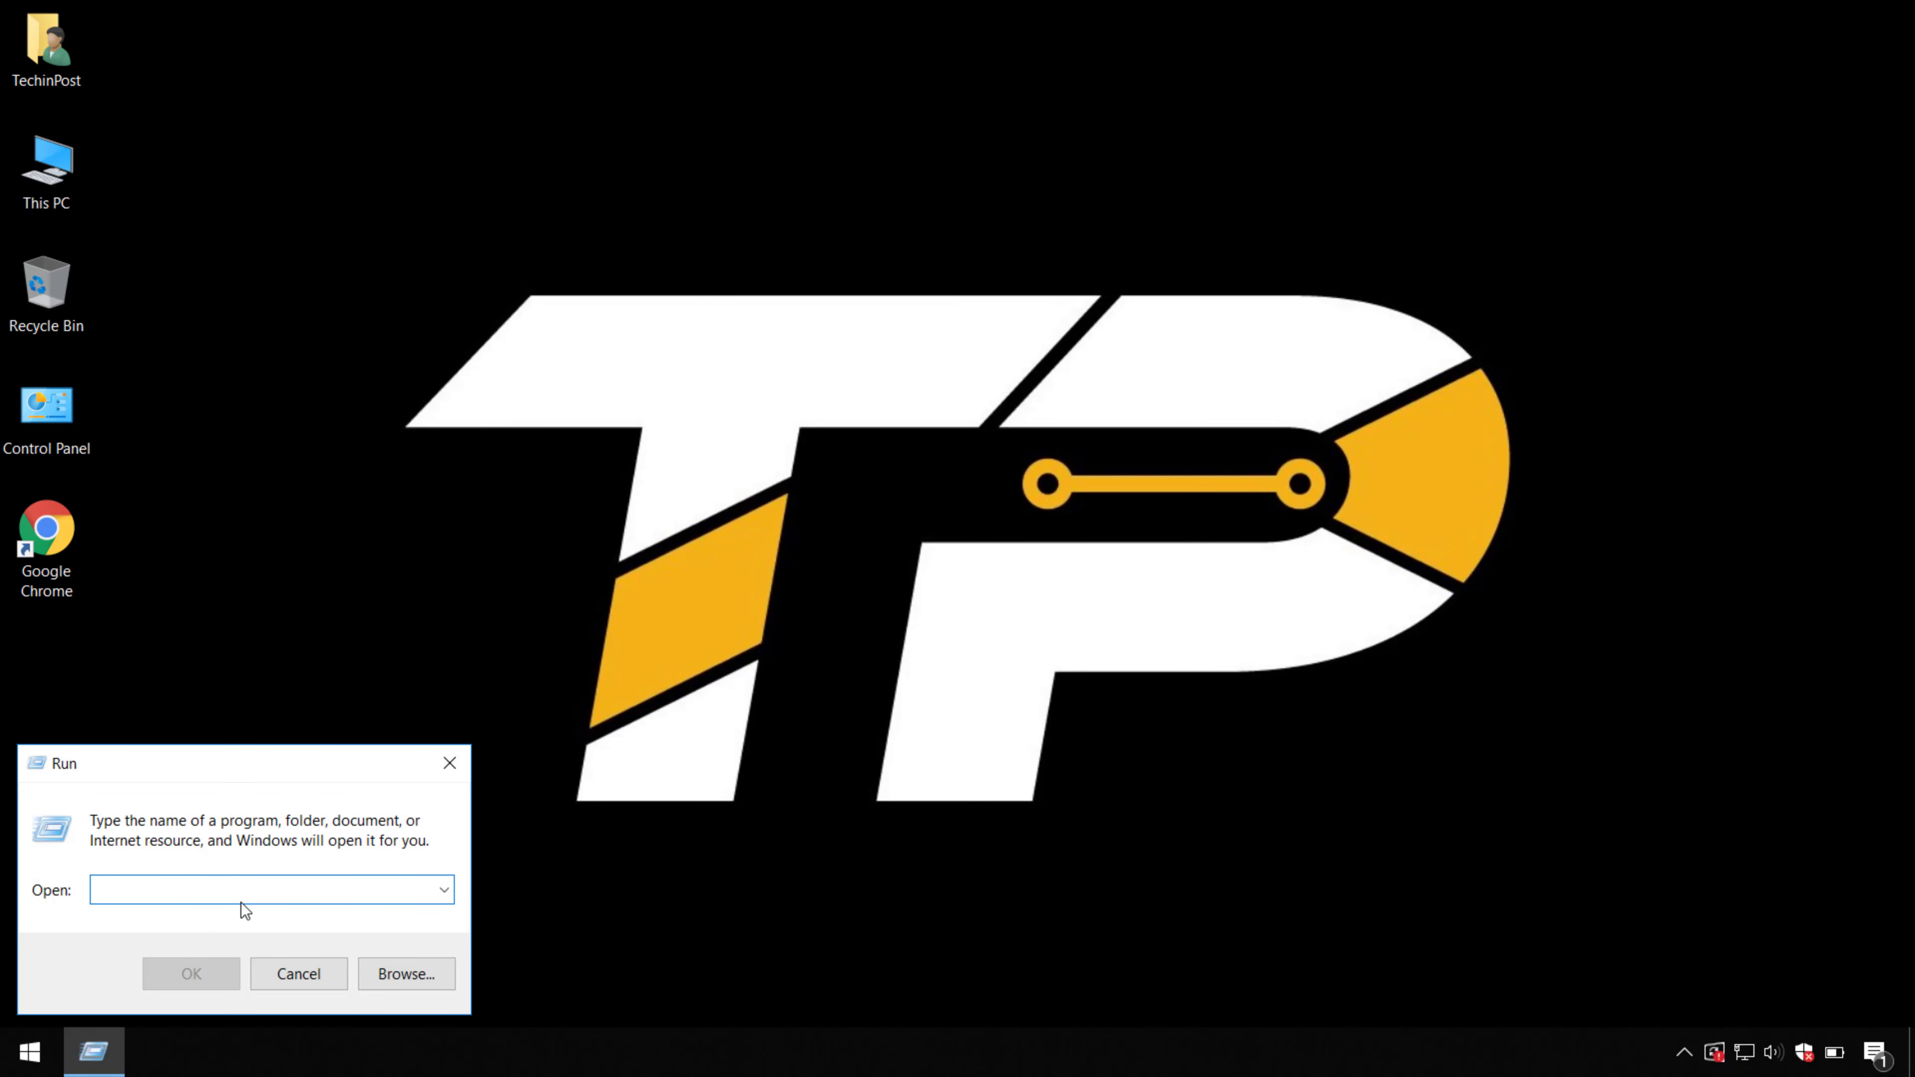
pyautogui.write('re')
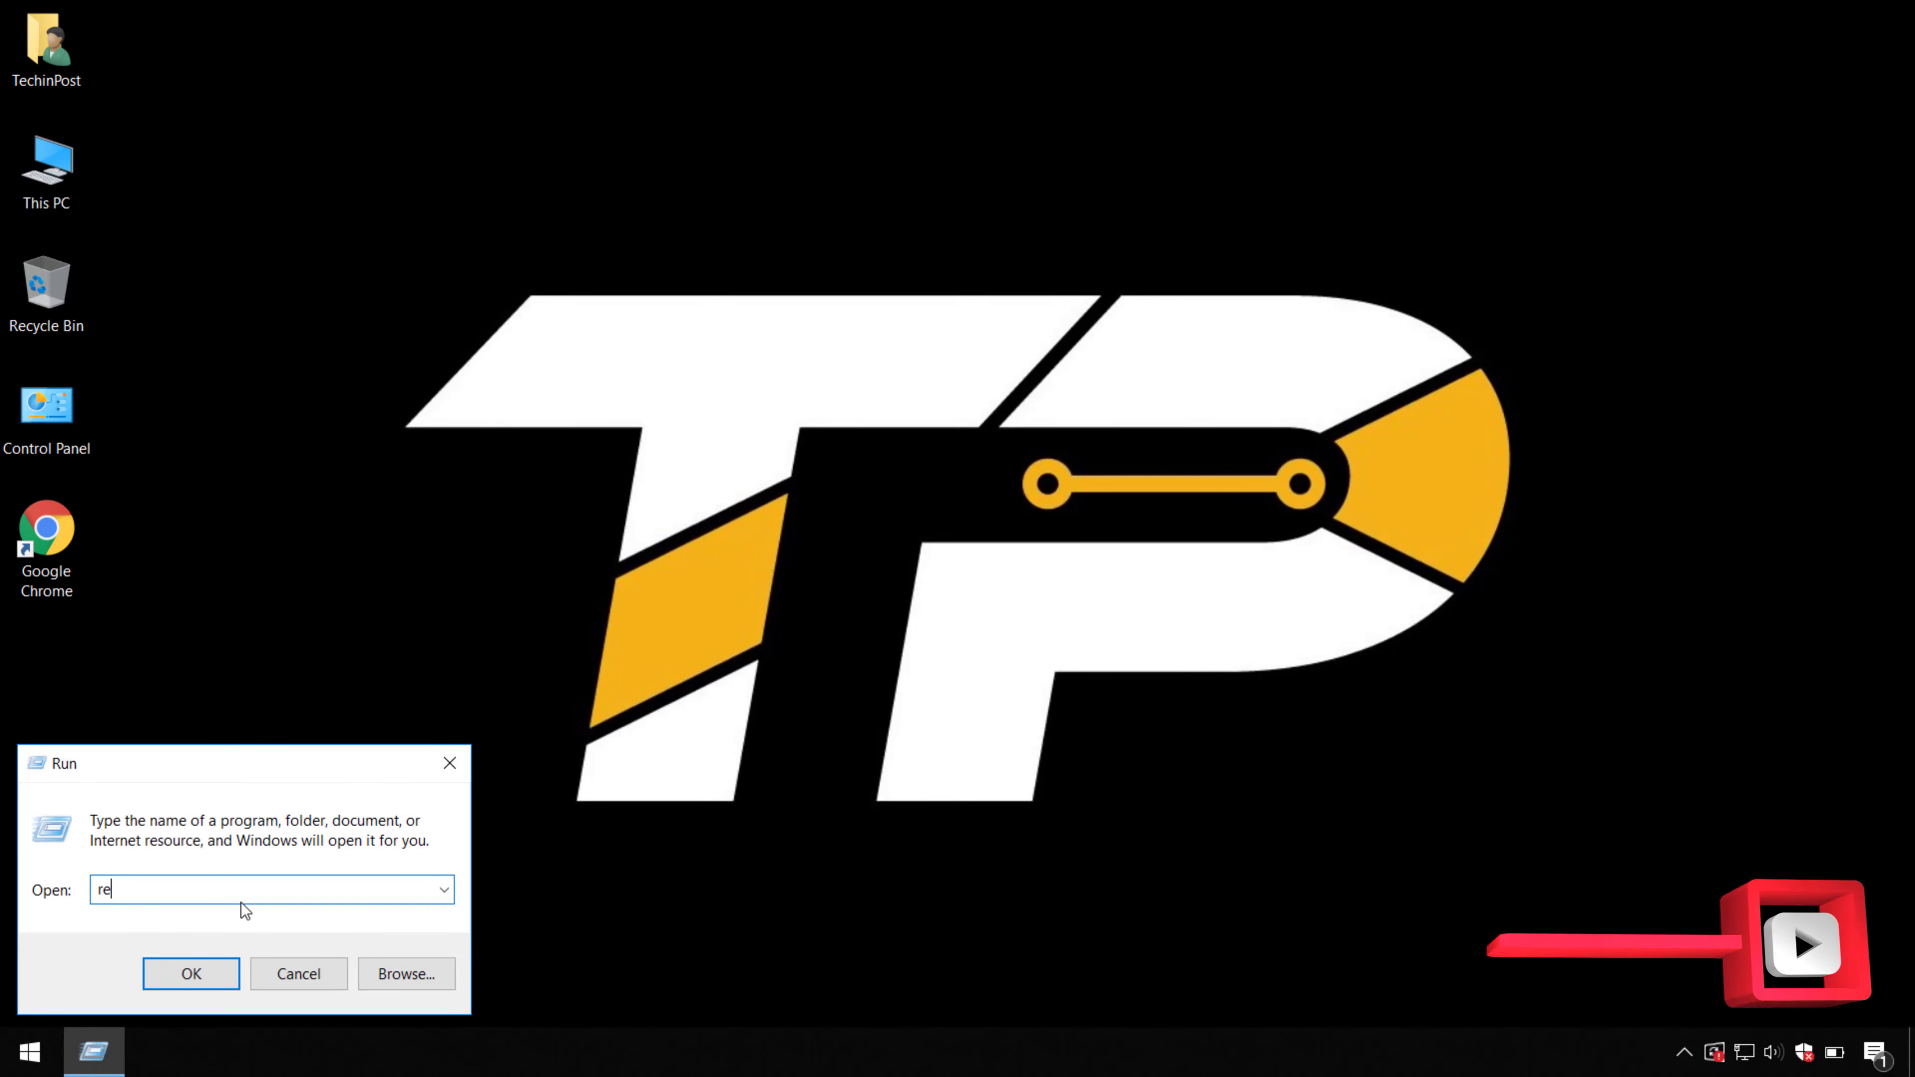
pyautogui.write('ge')
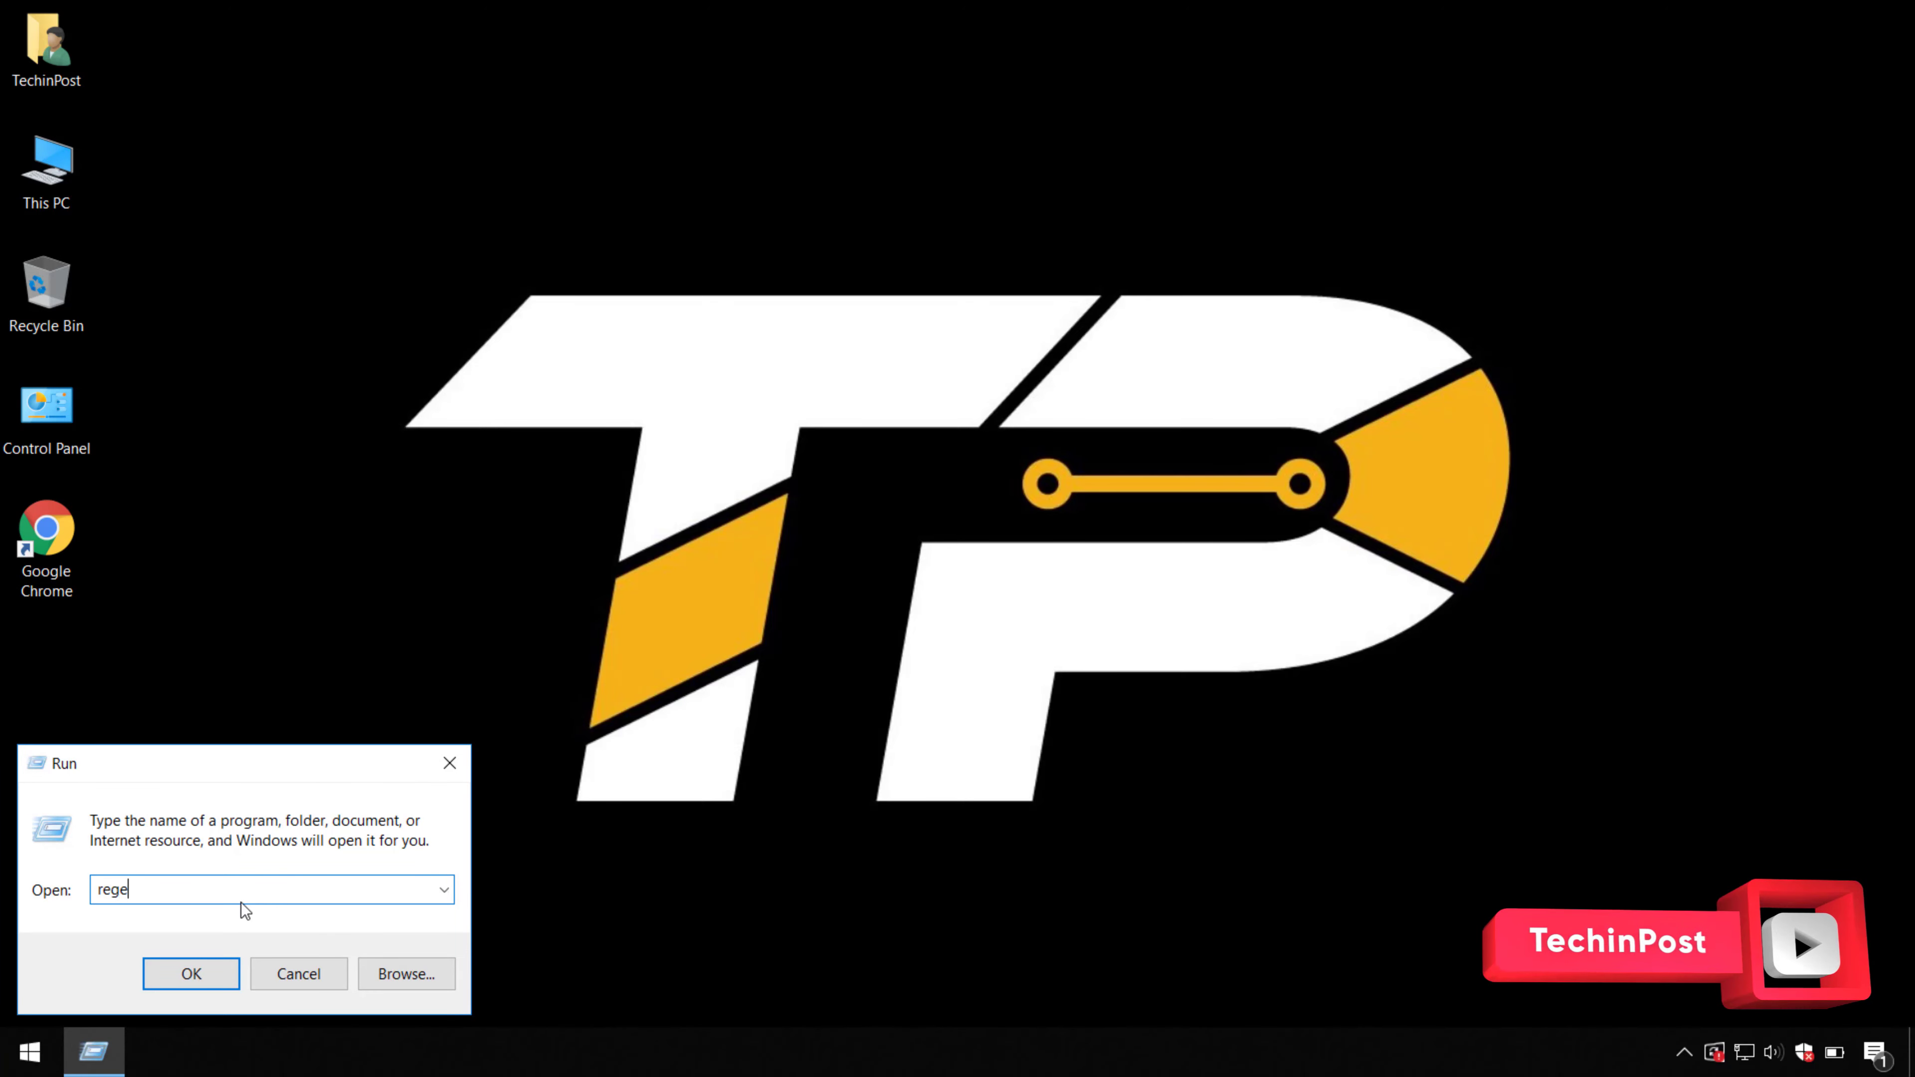
pyautogui.write('dit')
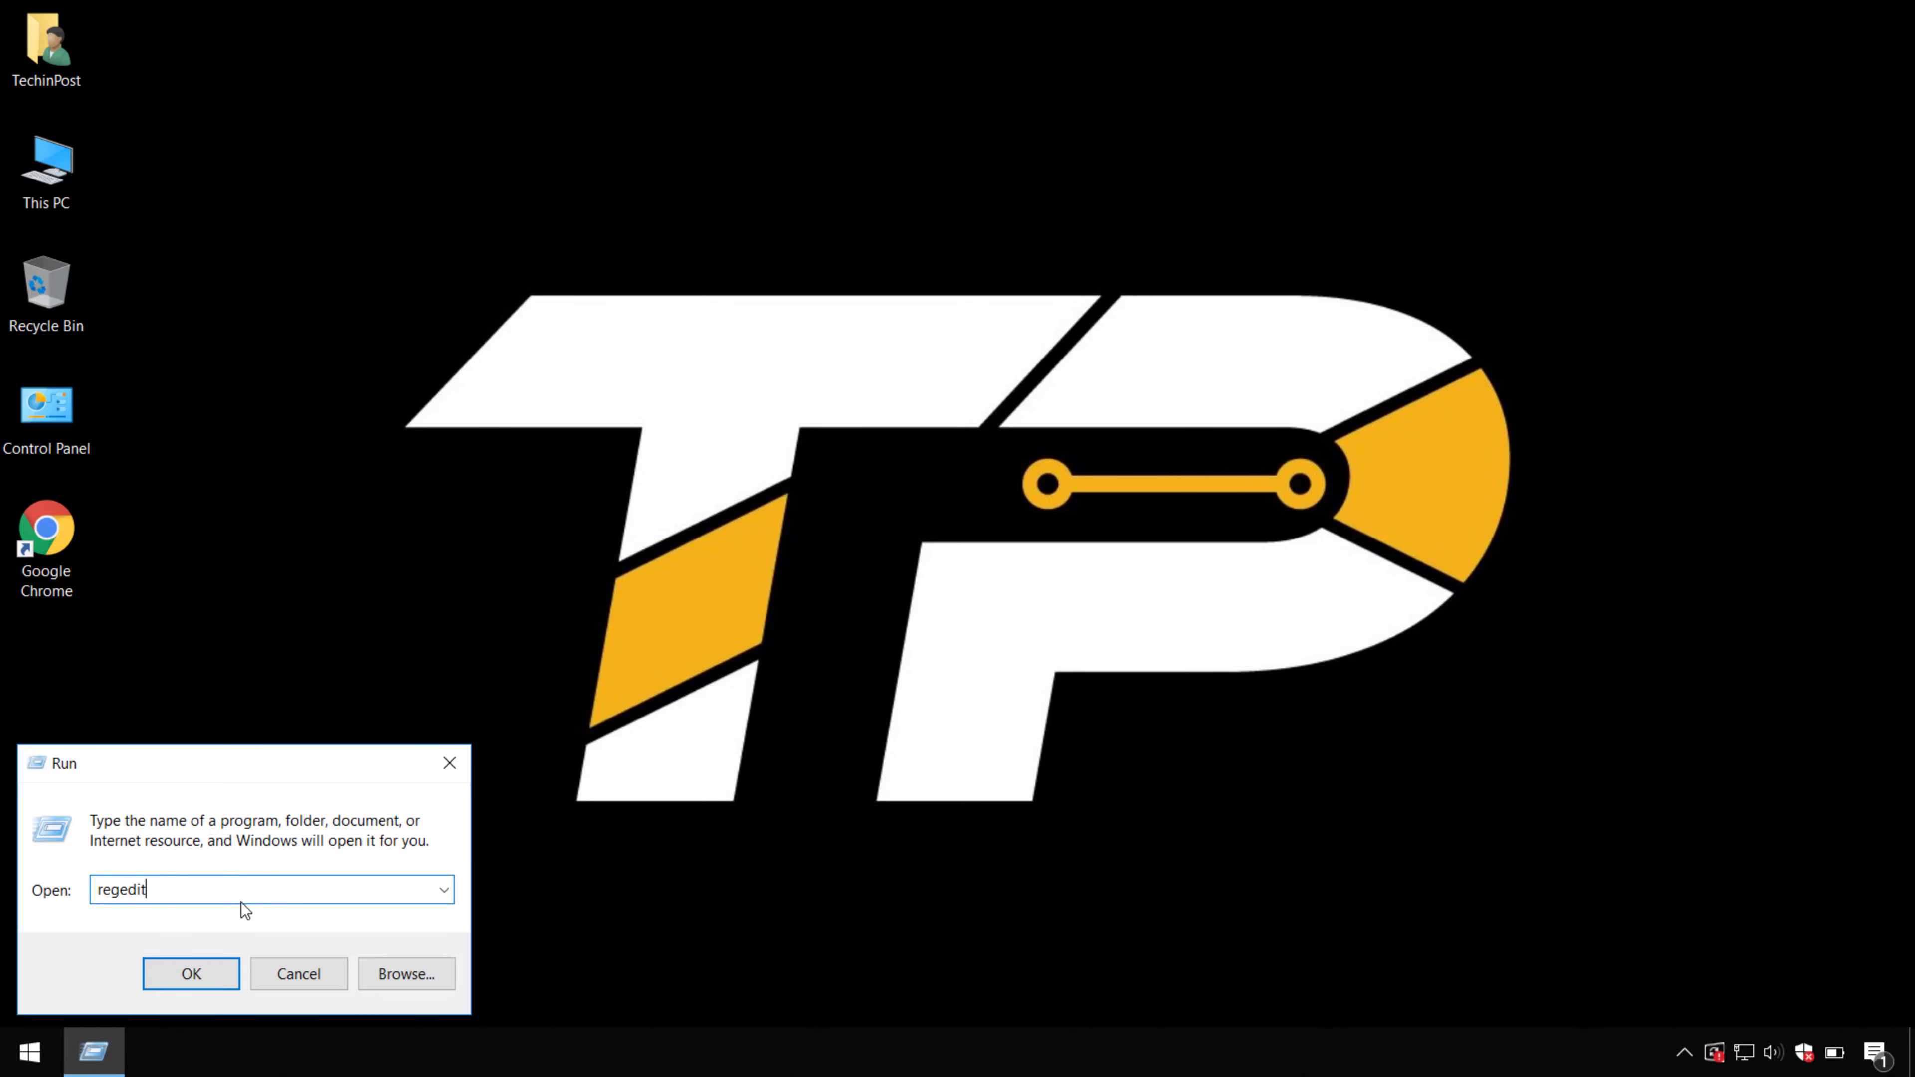
pyautogui.press('Return')
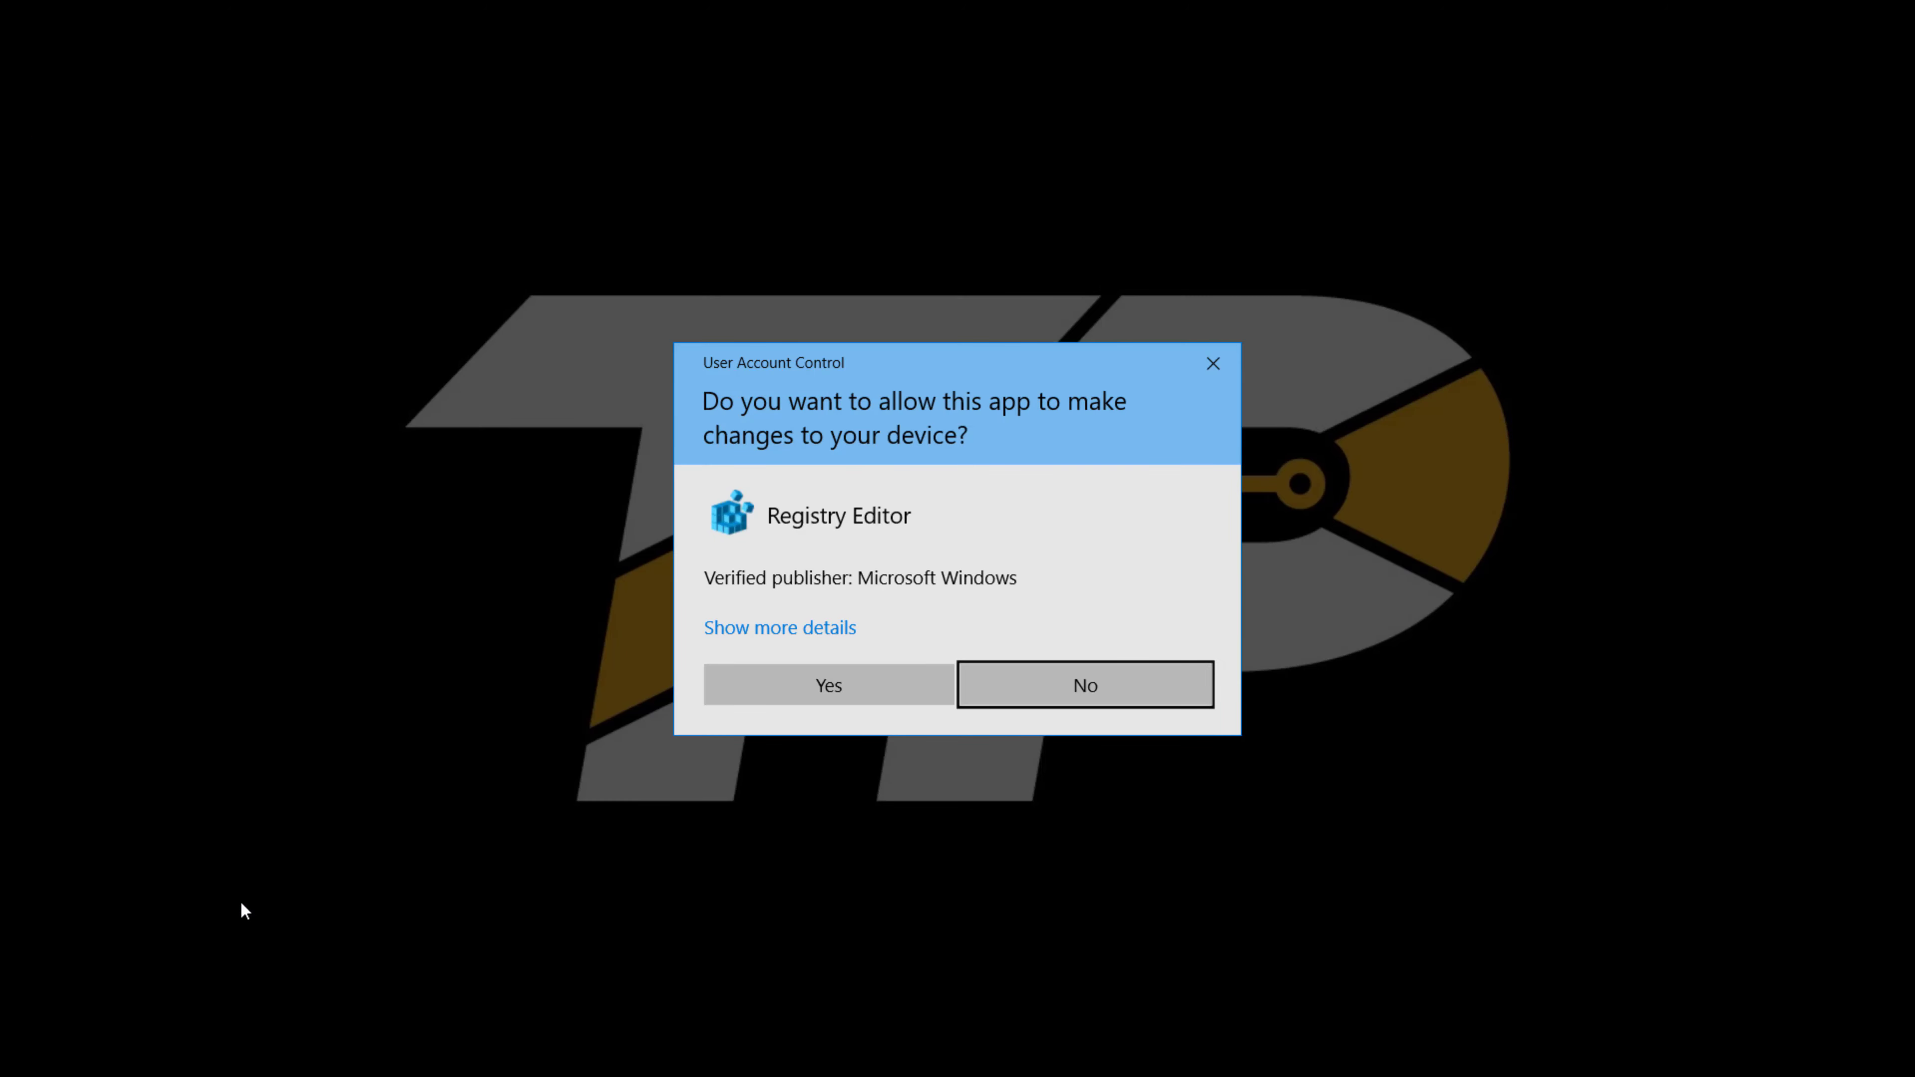
pyautogui.press('Left')
pyautogui.press('Return')
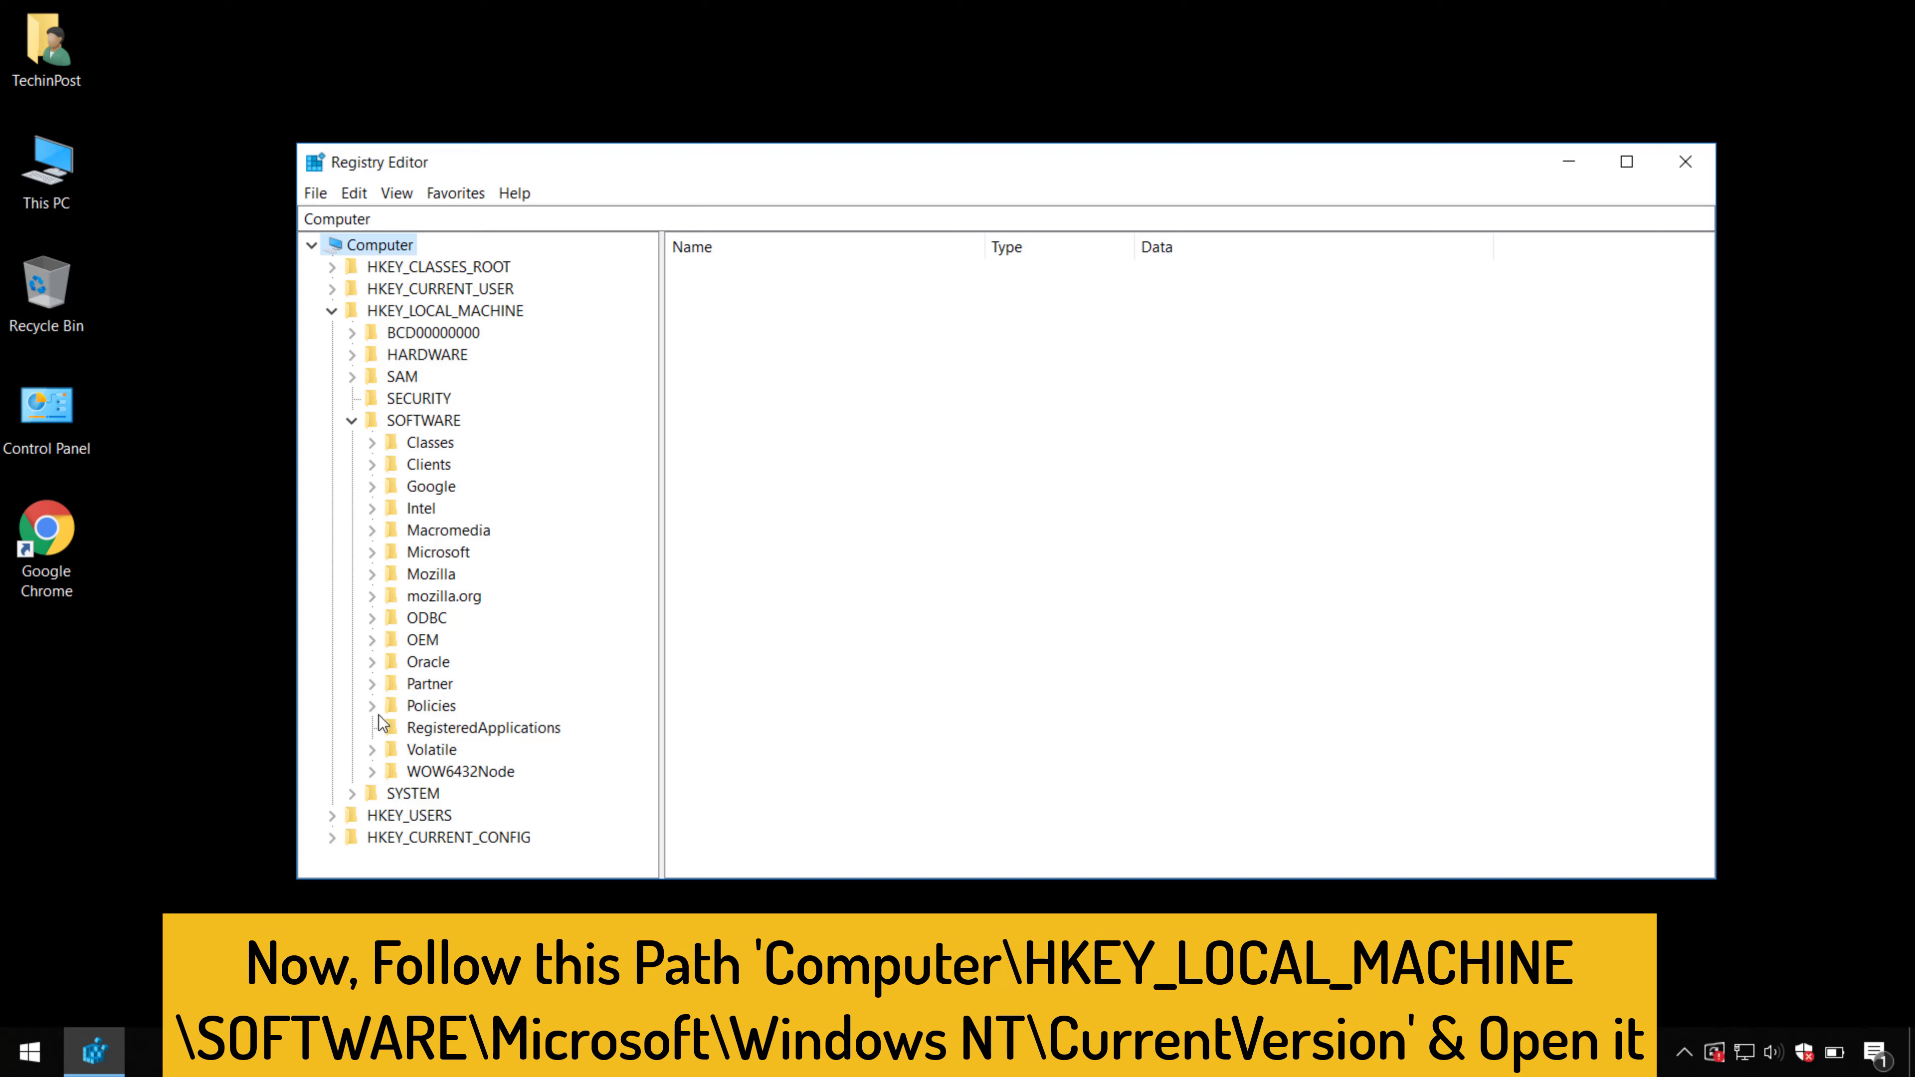
# Open the registry key HKEY_LOCAL_MACHINE\SOFTWARE\Microsoft\Windows NT\CurrentVersion
pyautogui.click(373, 554)
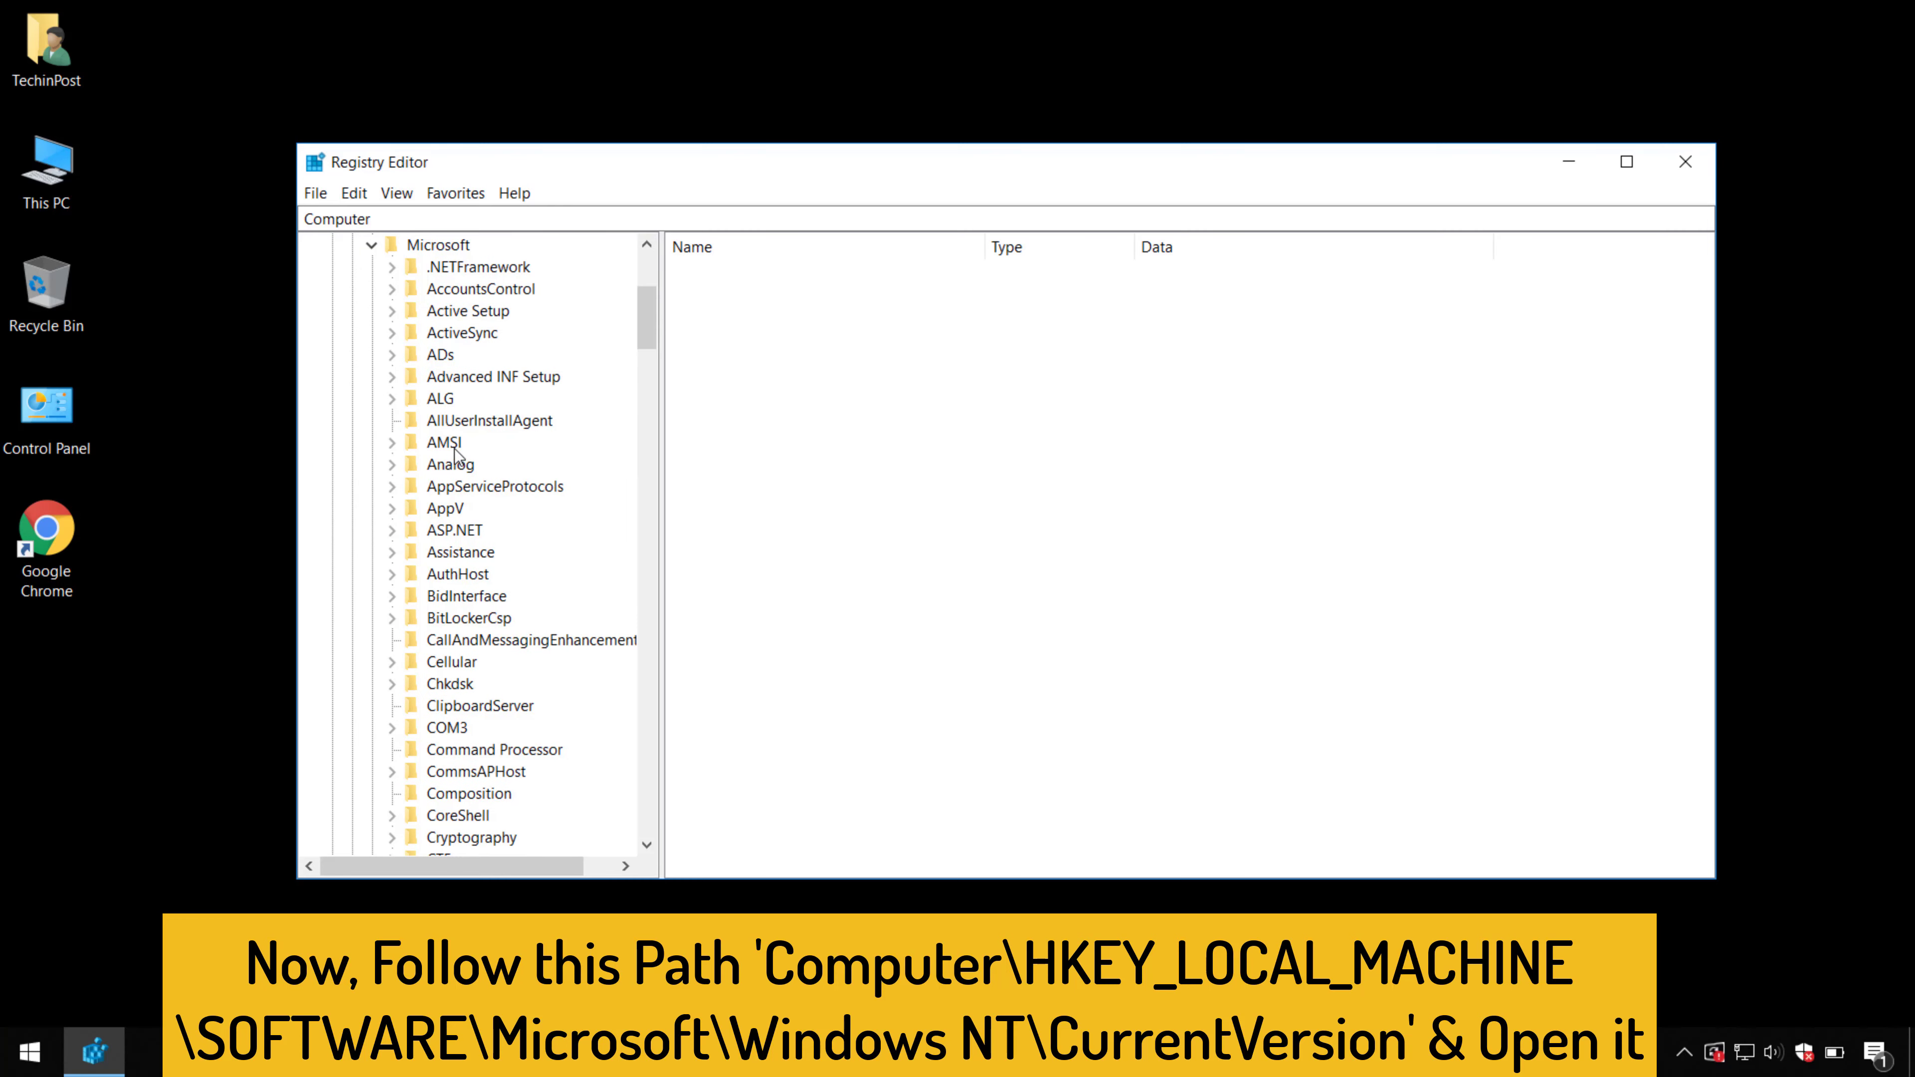
pyautogui.scroll(-11, 455, 452)
pyautogui.scroll(-20, 455, 456)
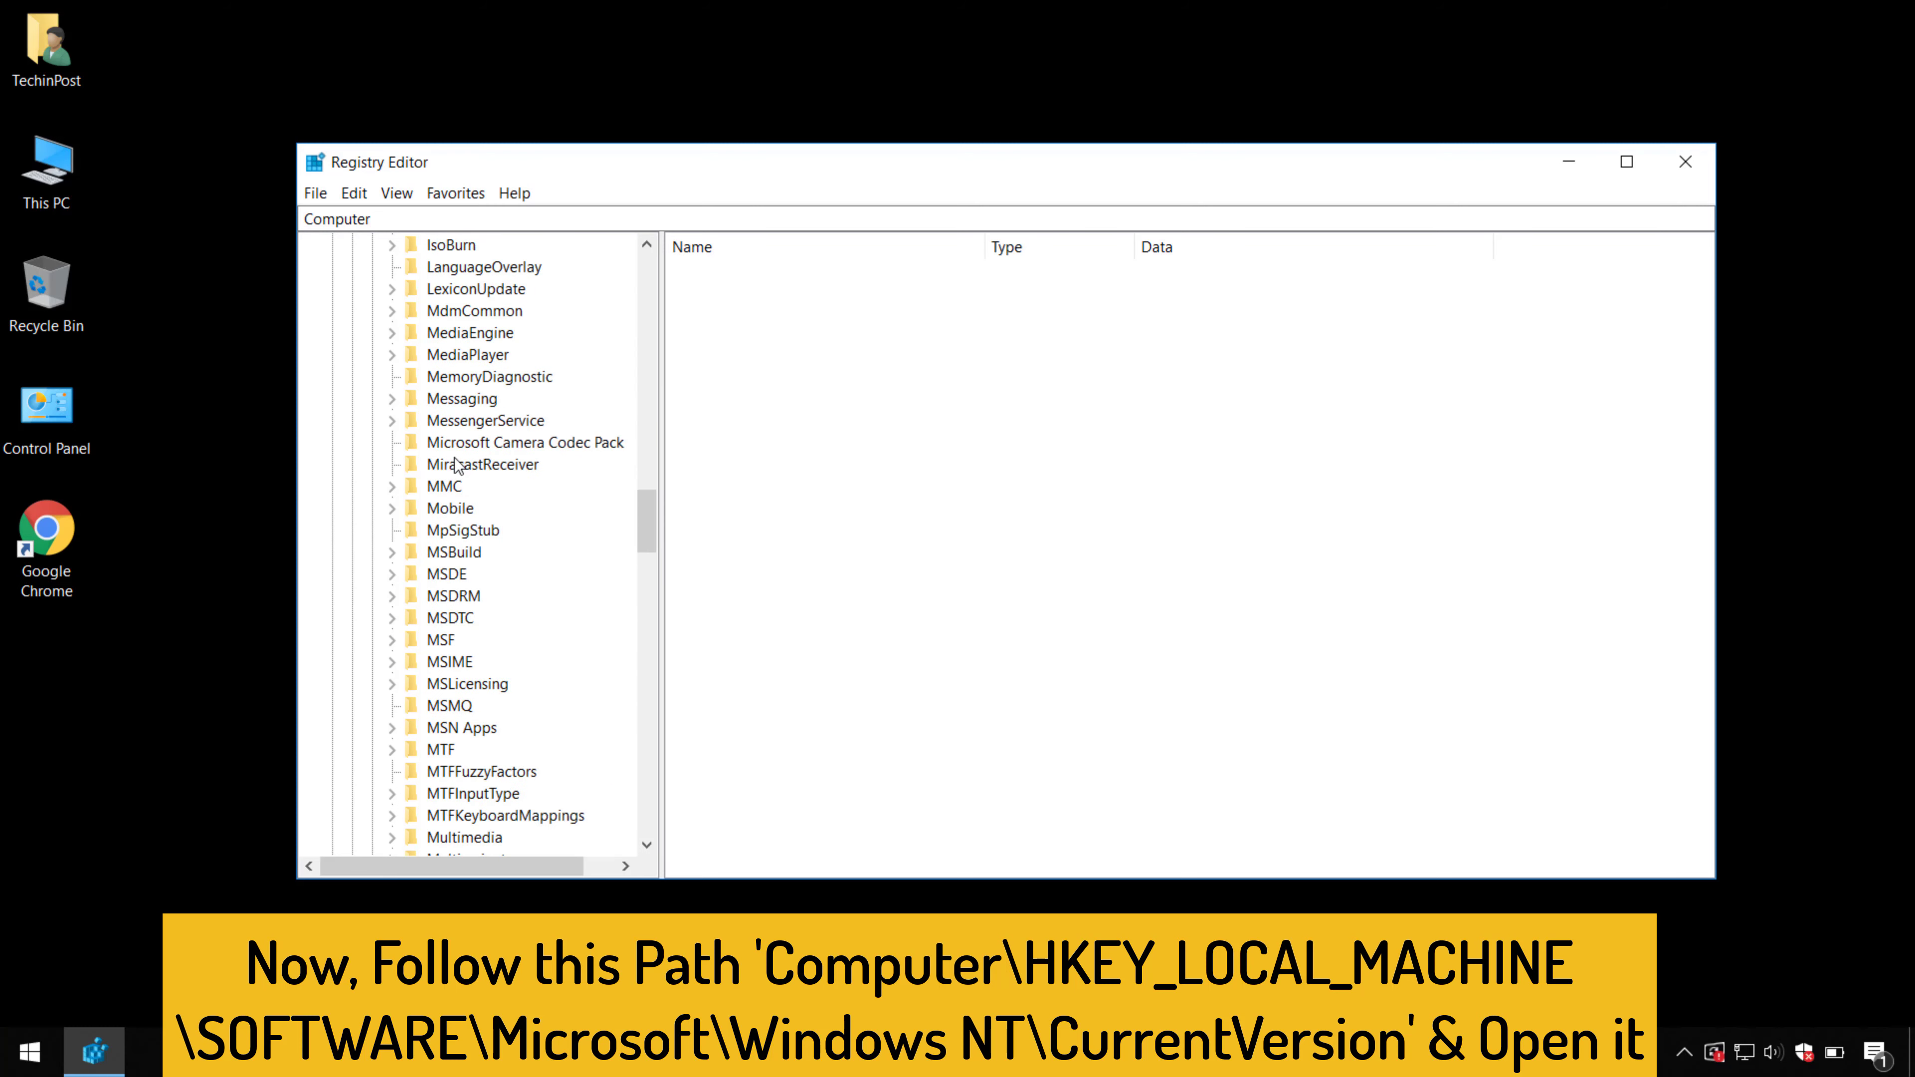
pyautogui.scroll(-20, 457, 464)
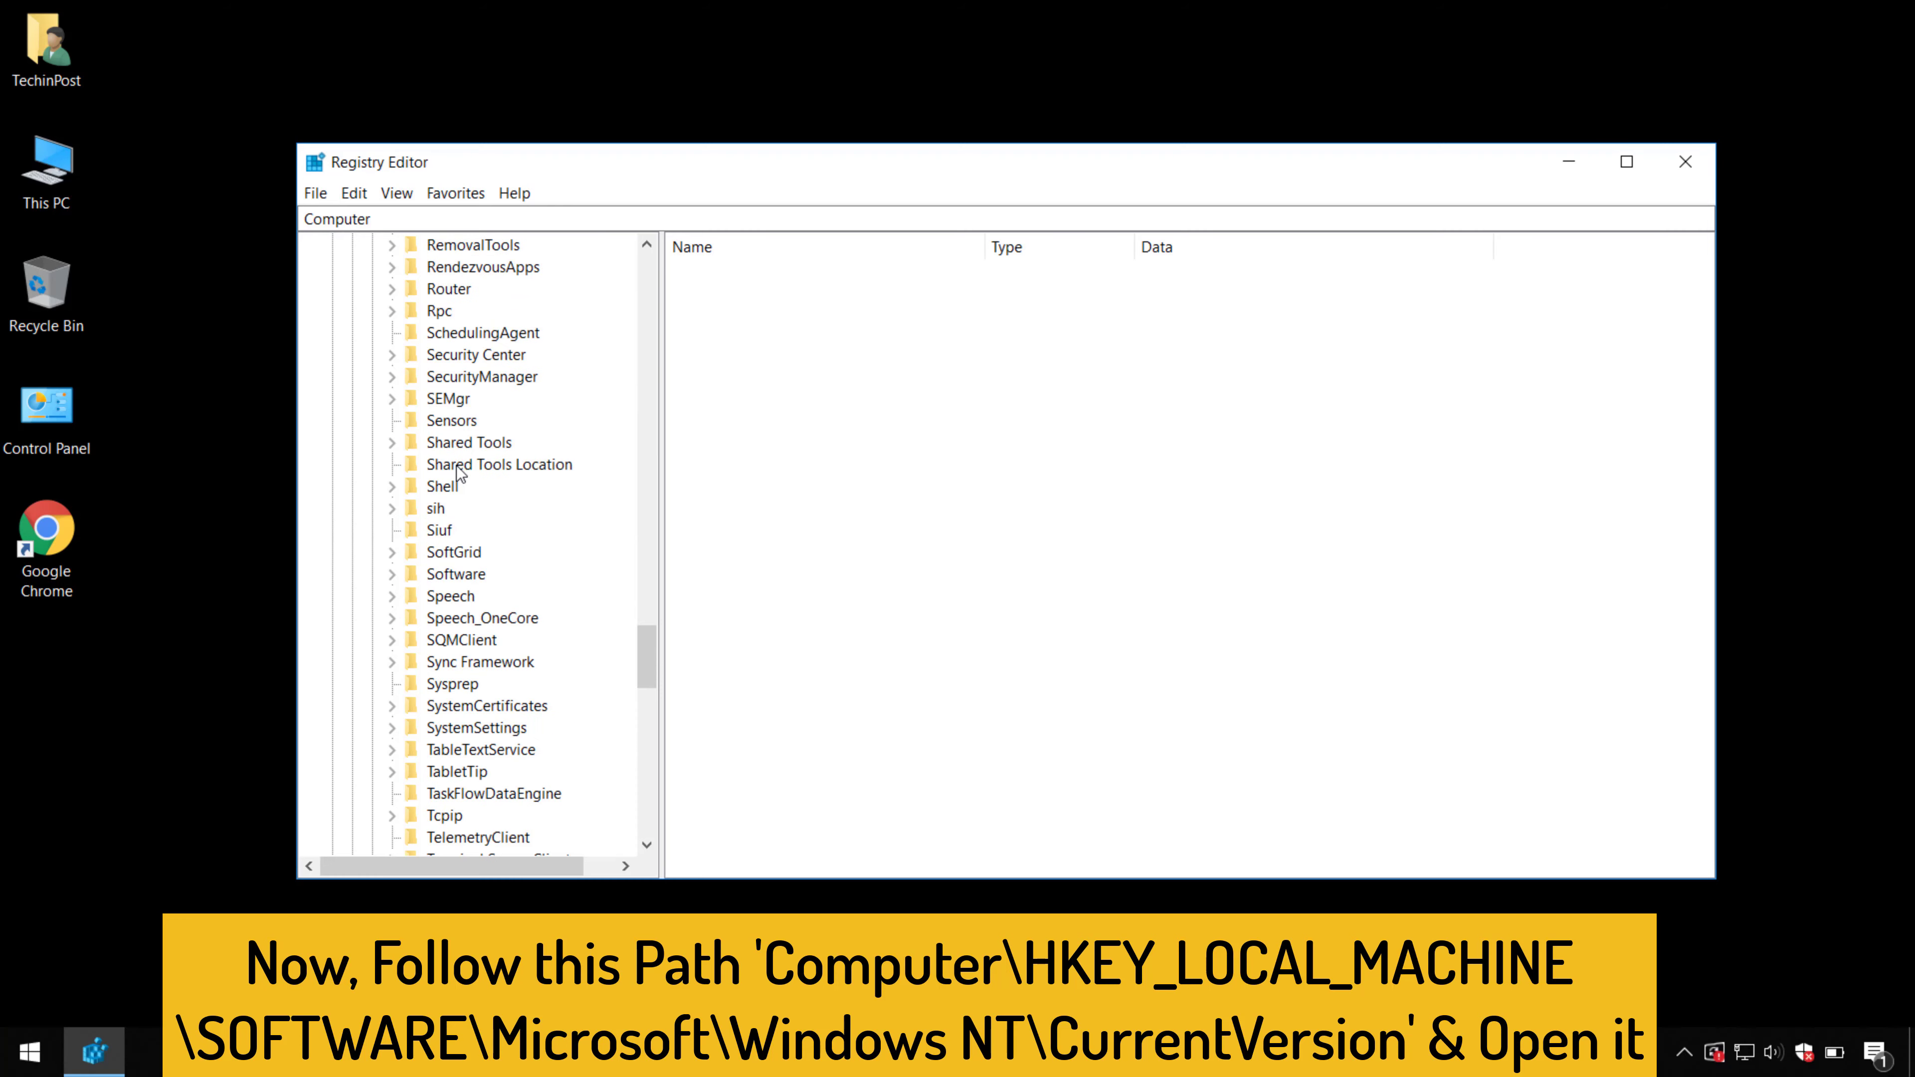
pyautogui.scroll(-12, 458, 471)
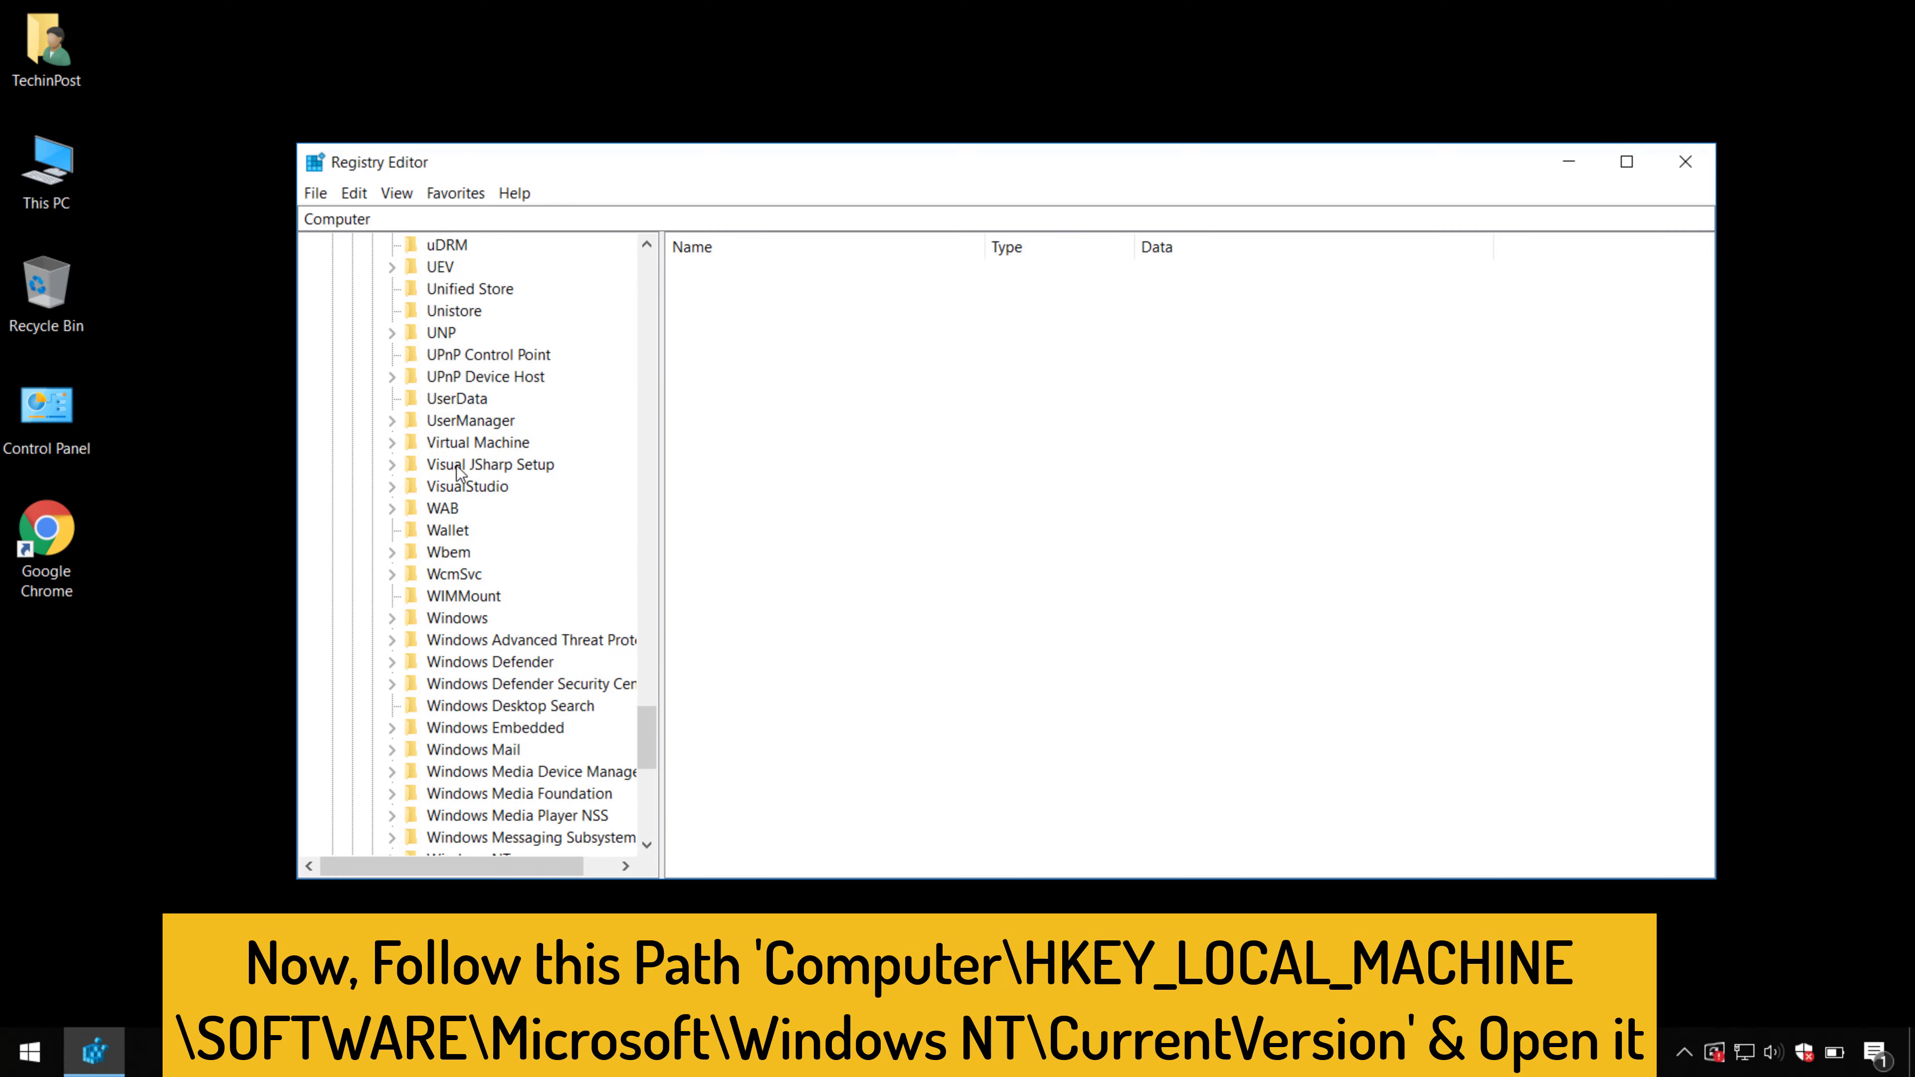
pyautogui.scroll(-3, 458, 471)
pyautogui.click(487, 664)
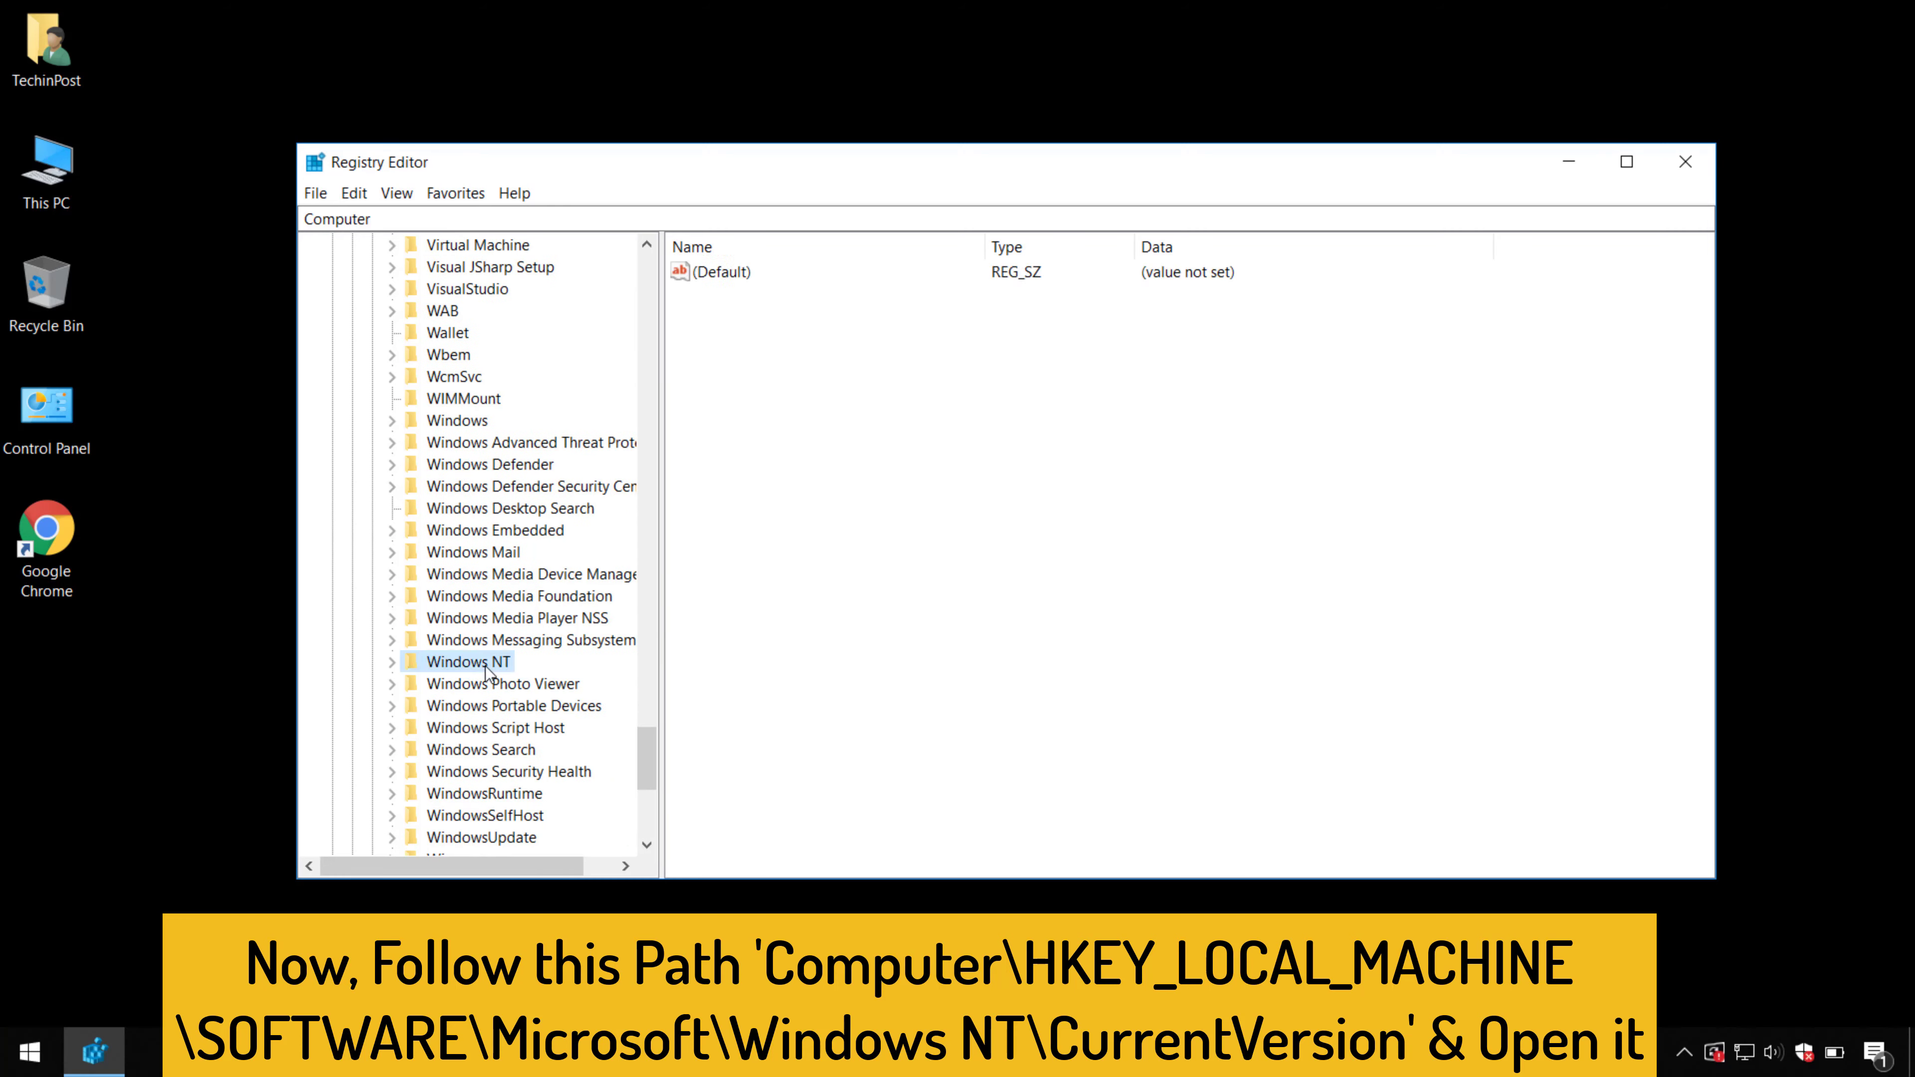
pyautogui.click(393, 663)
pyautogui.click(445, 685)
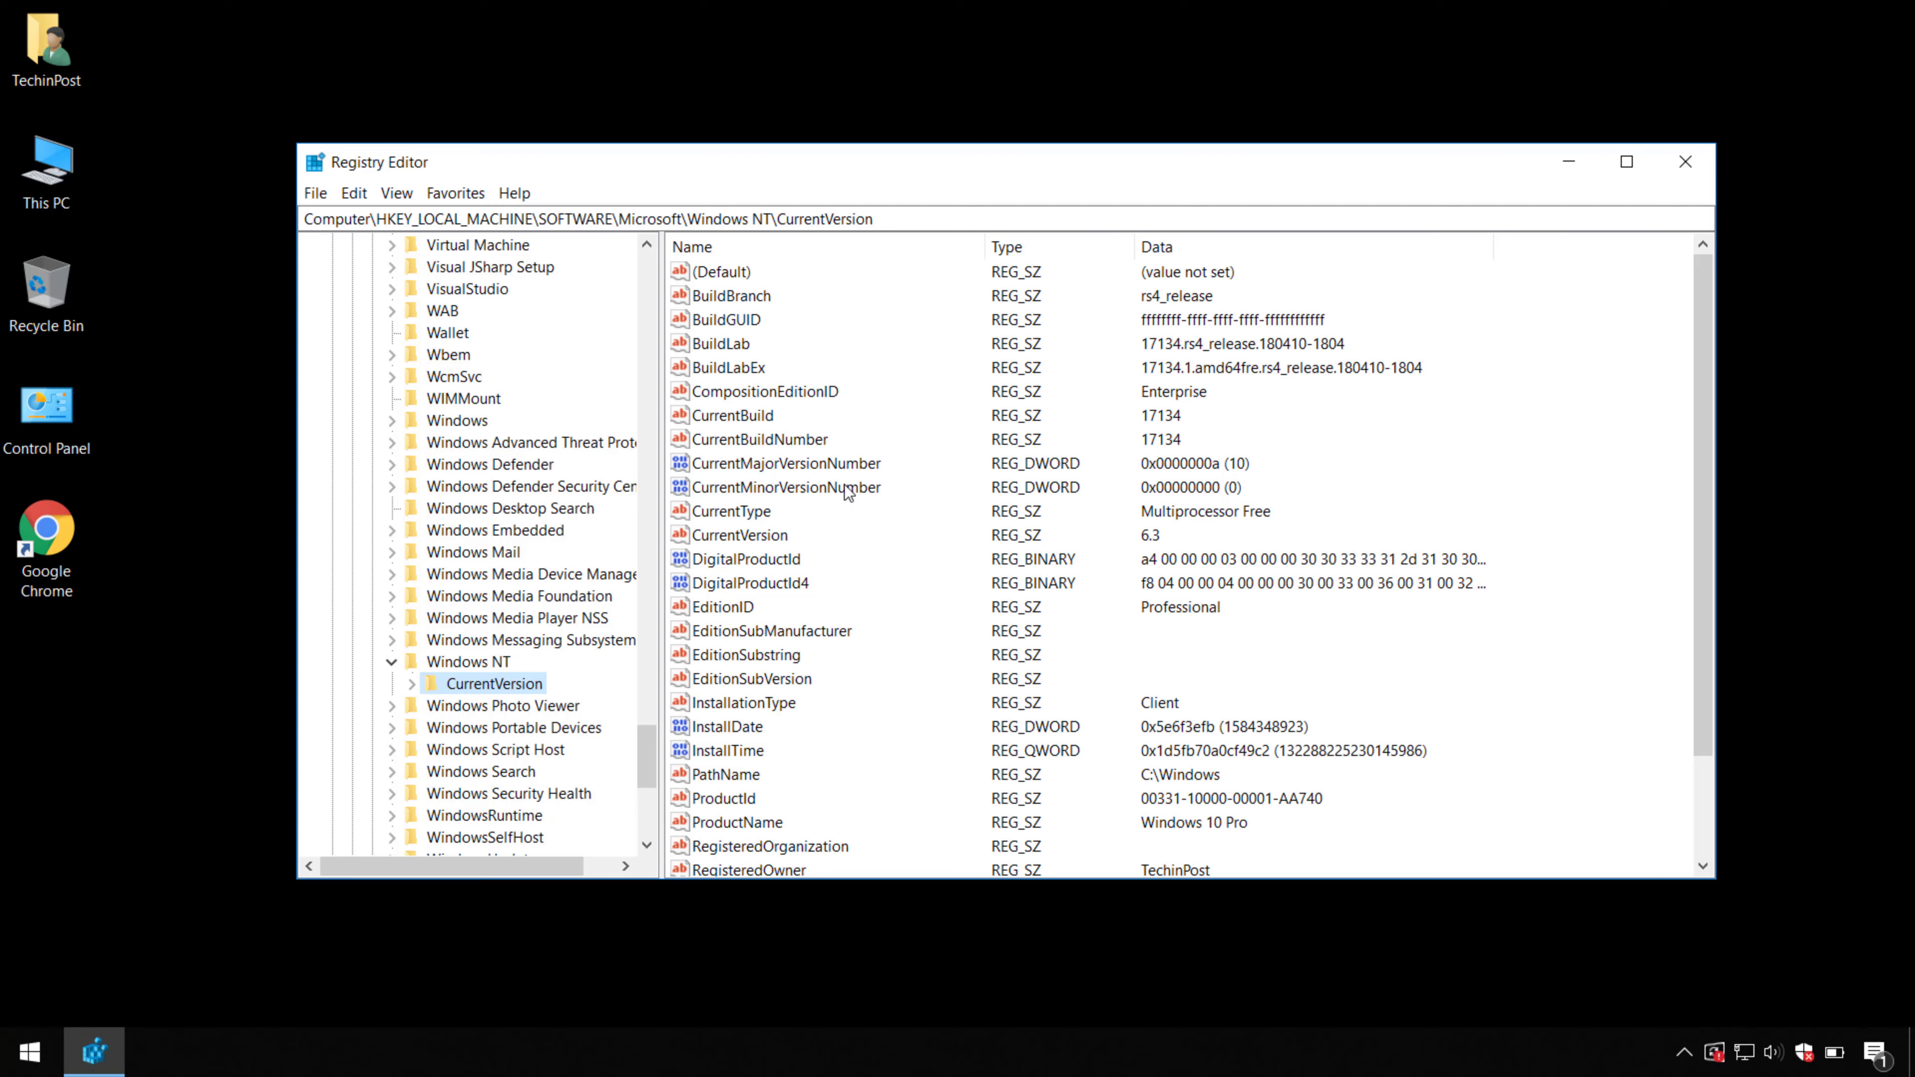
# Open the ProductId value of CurrentVersion for editing and move its dialog towards the middle of the registry editor
pyautogui.scroll(-2, 852, 482)
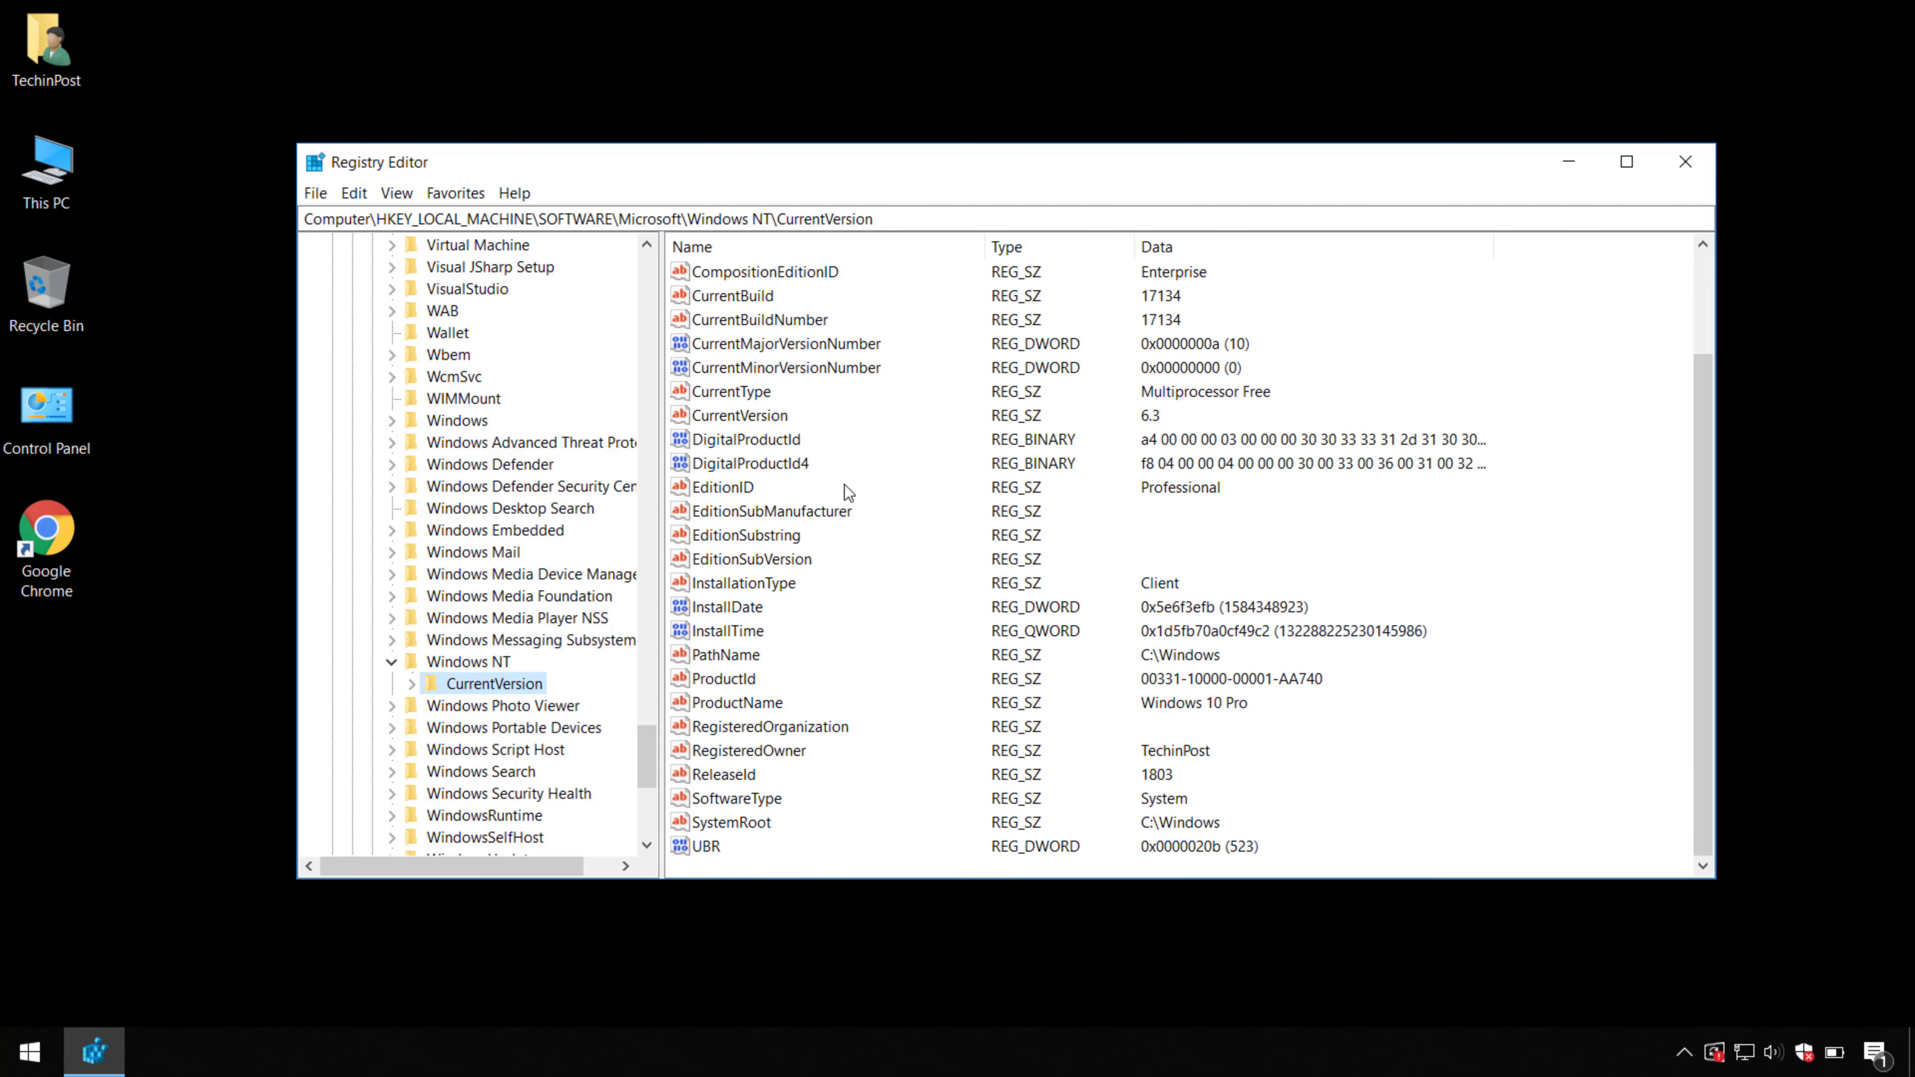
pyautogui.click(729, 680)
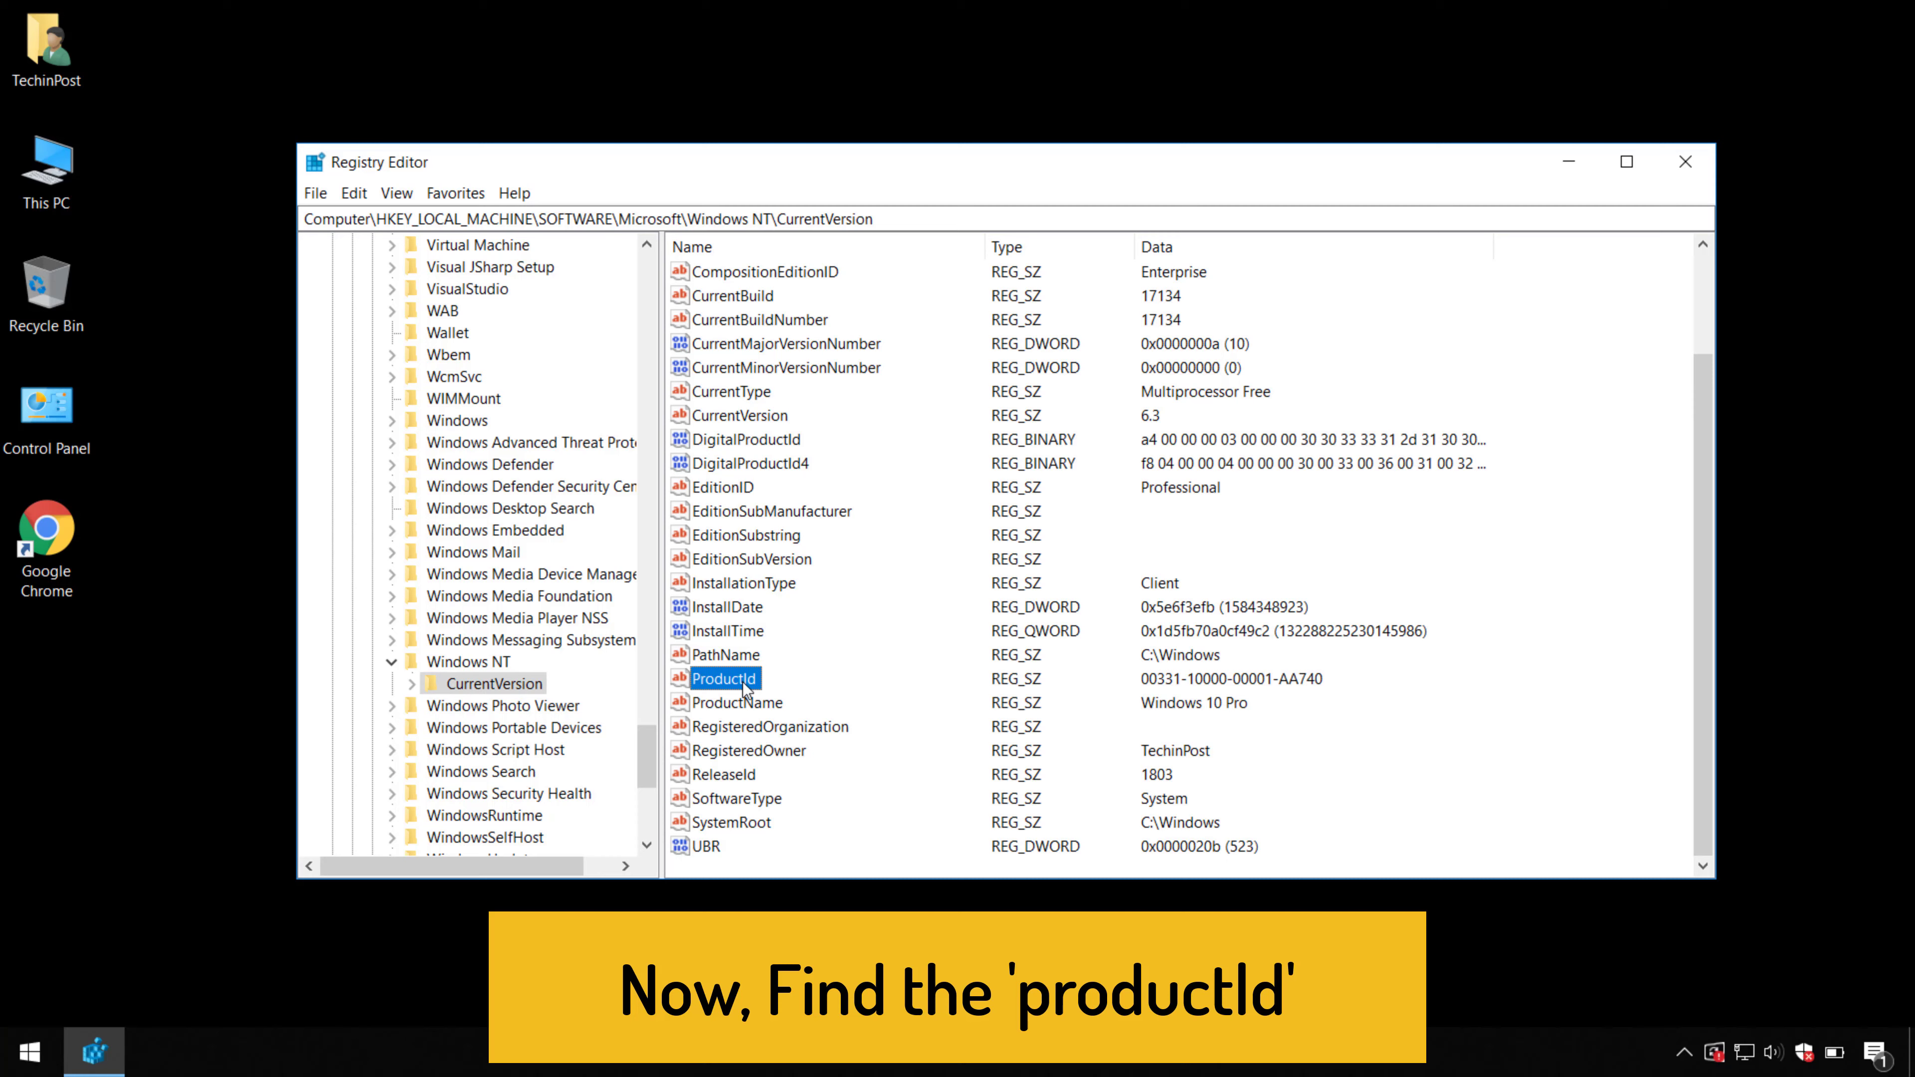
pyautogui.click(751, 704)
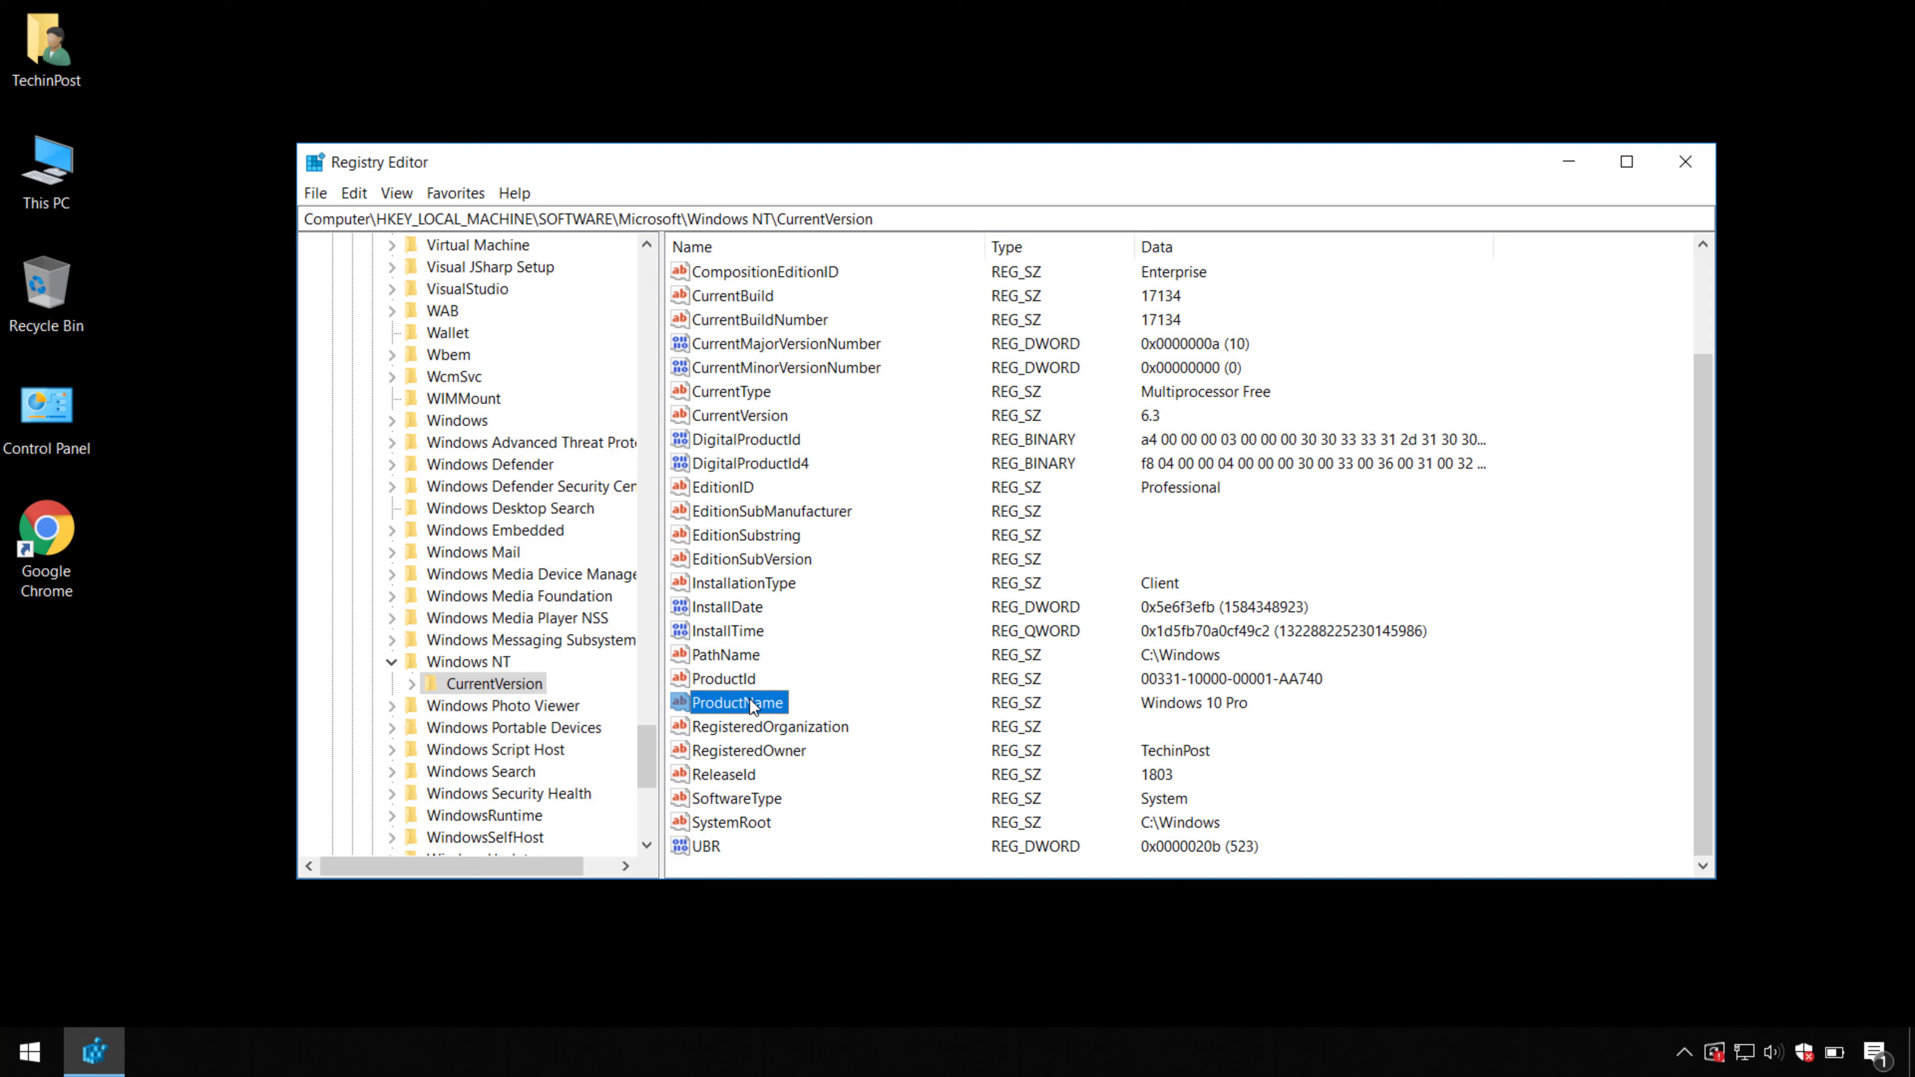
pyautogui.doubleClick(724, 679)
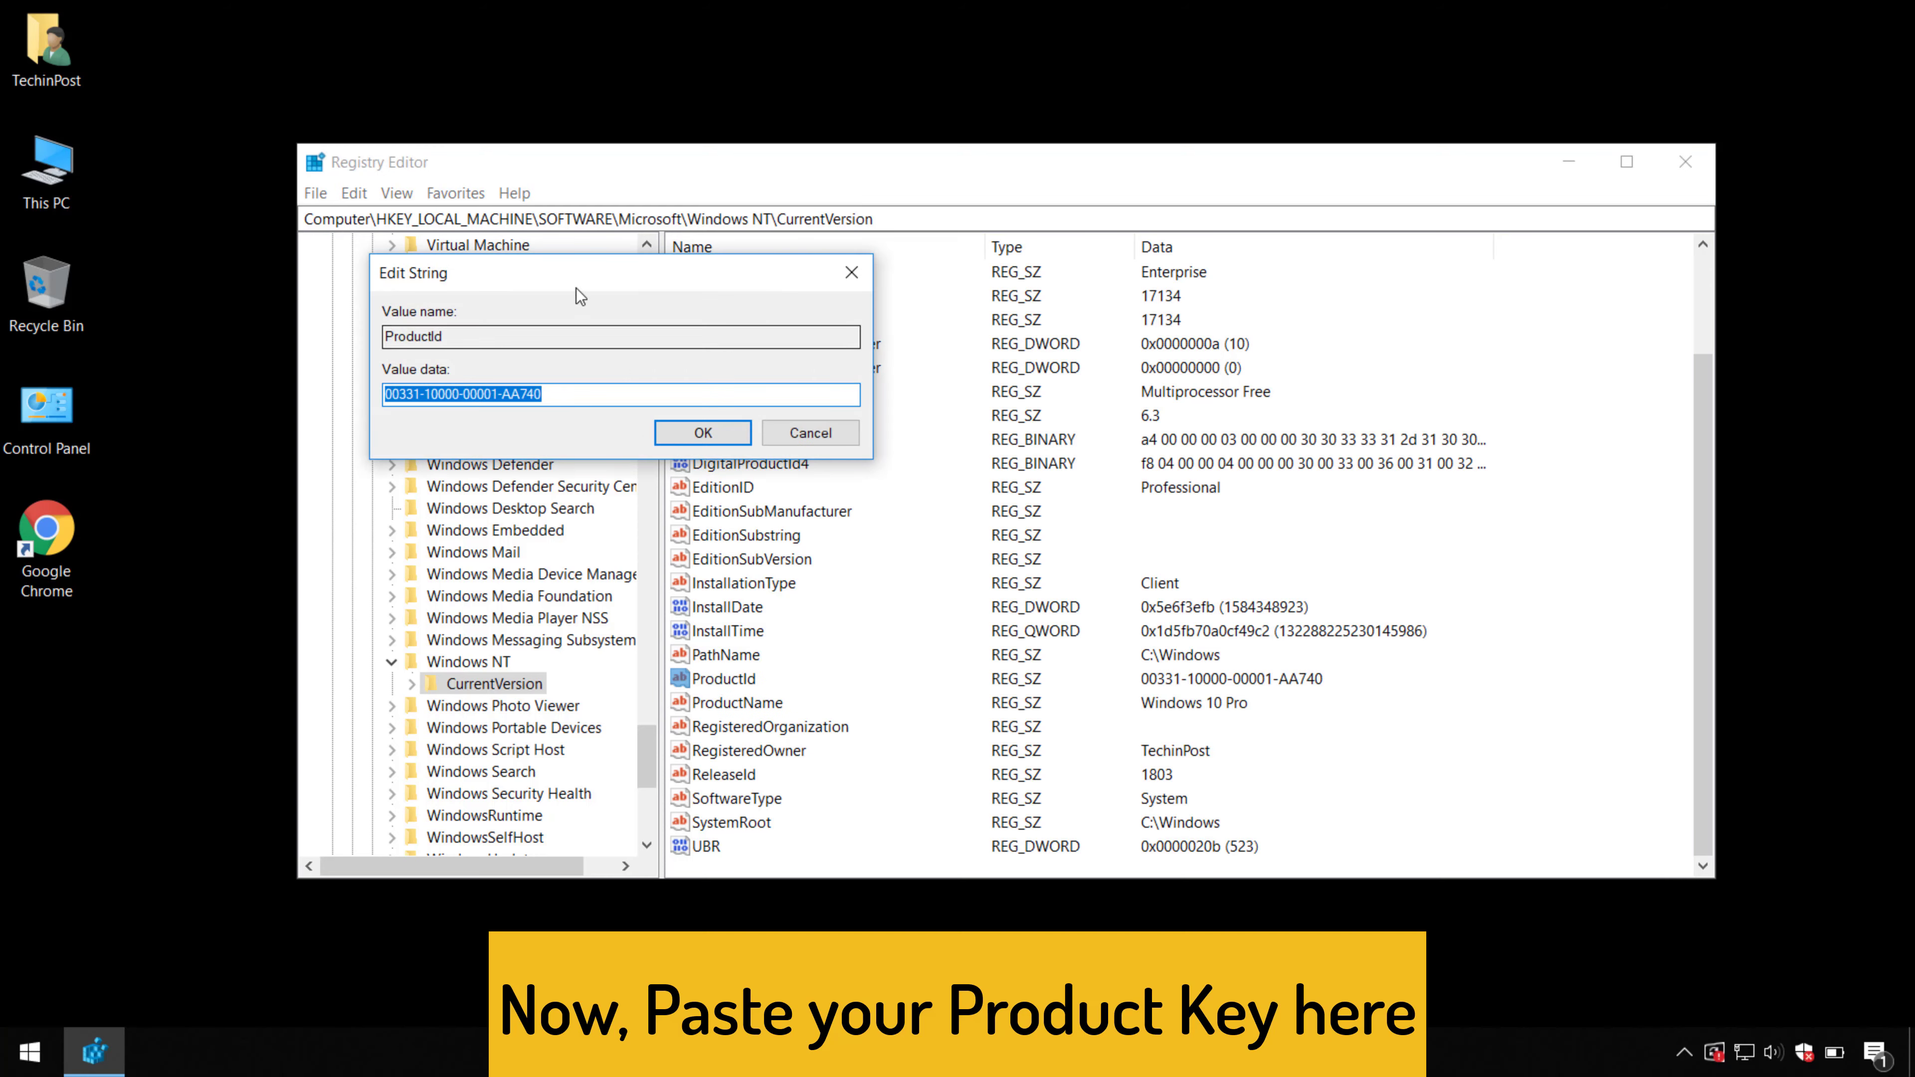
pyautogui.moveTo(579, 280); pyautogui.dragTo(854, 390)
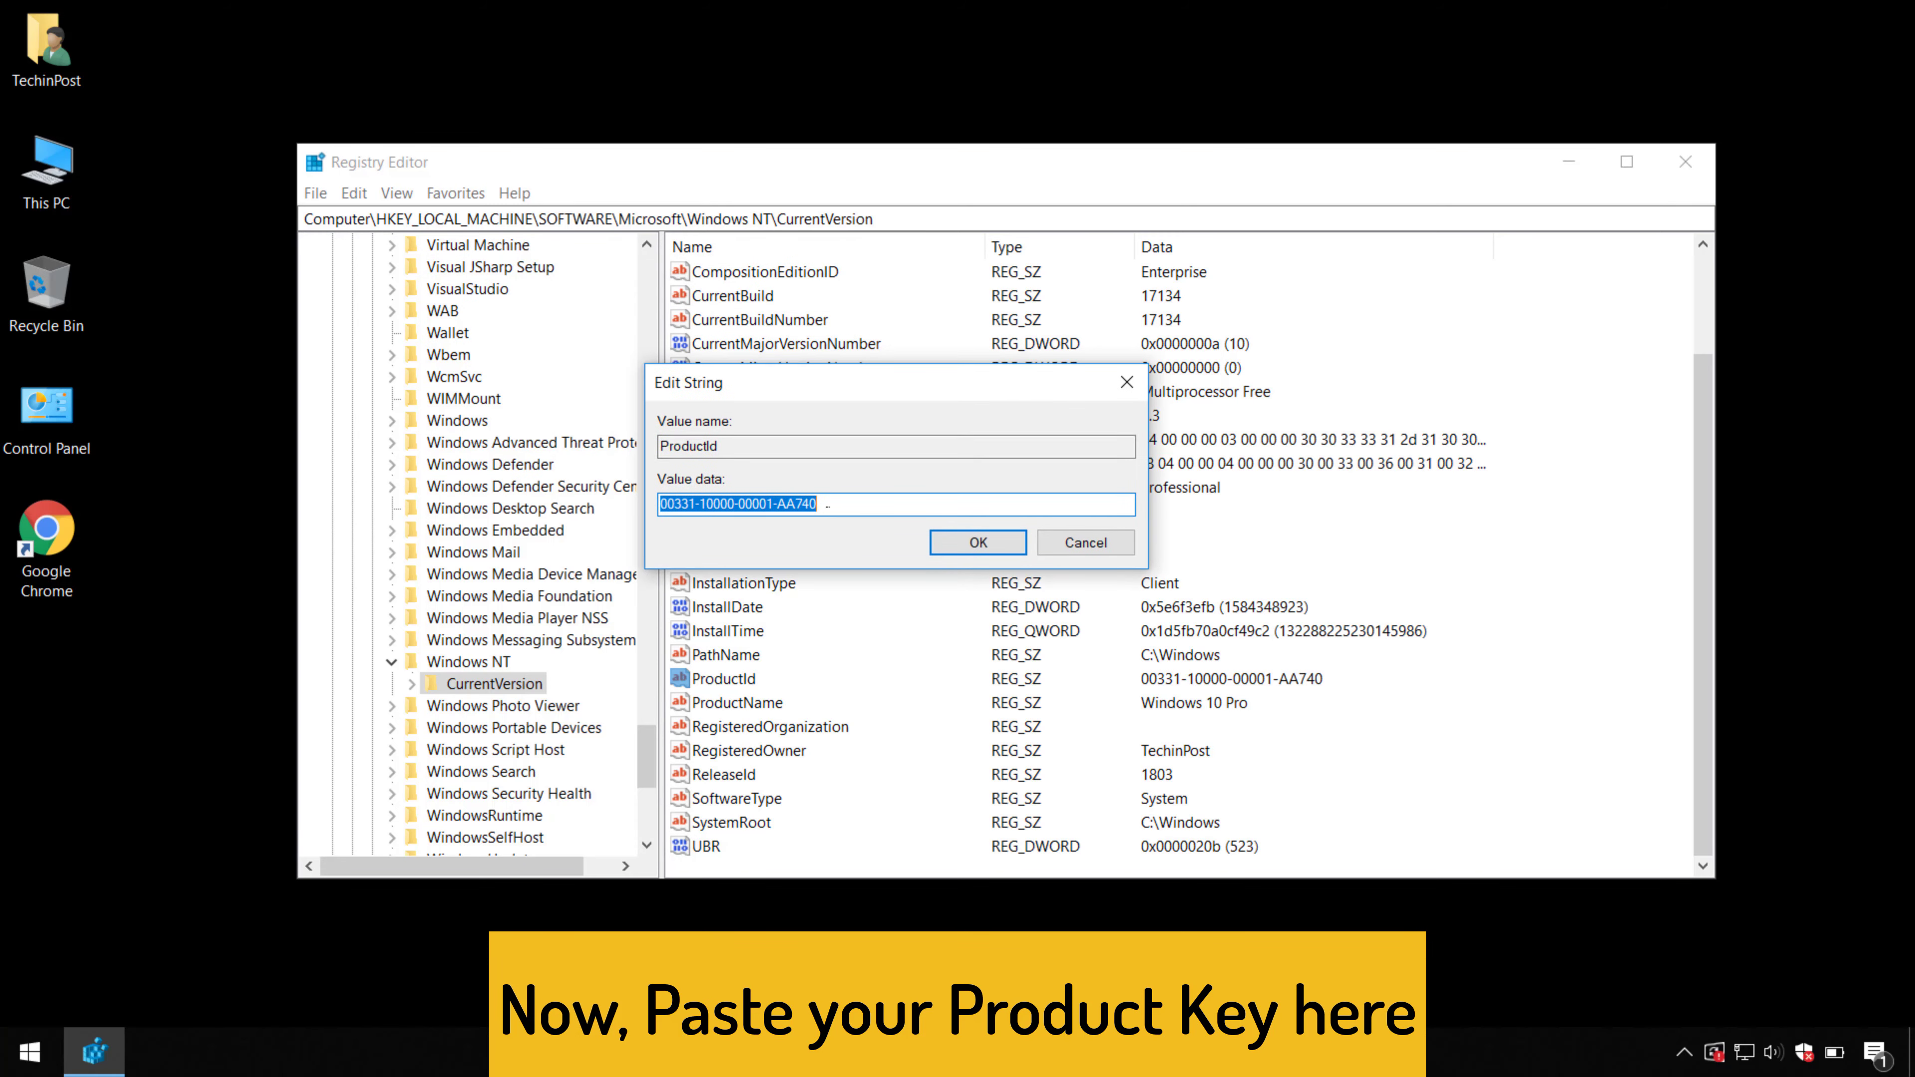
pyautogui.click(827, 504)
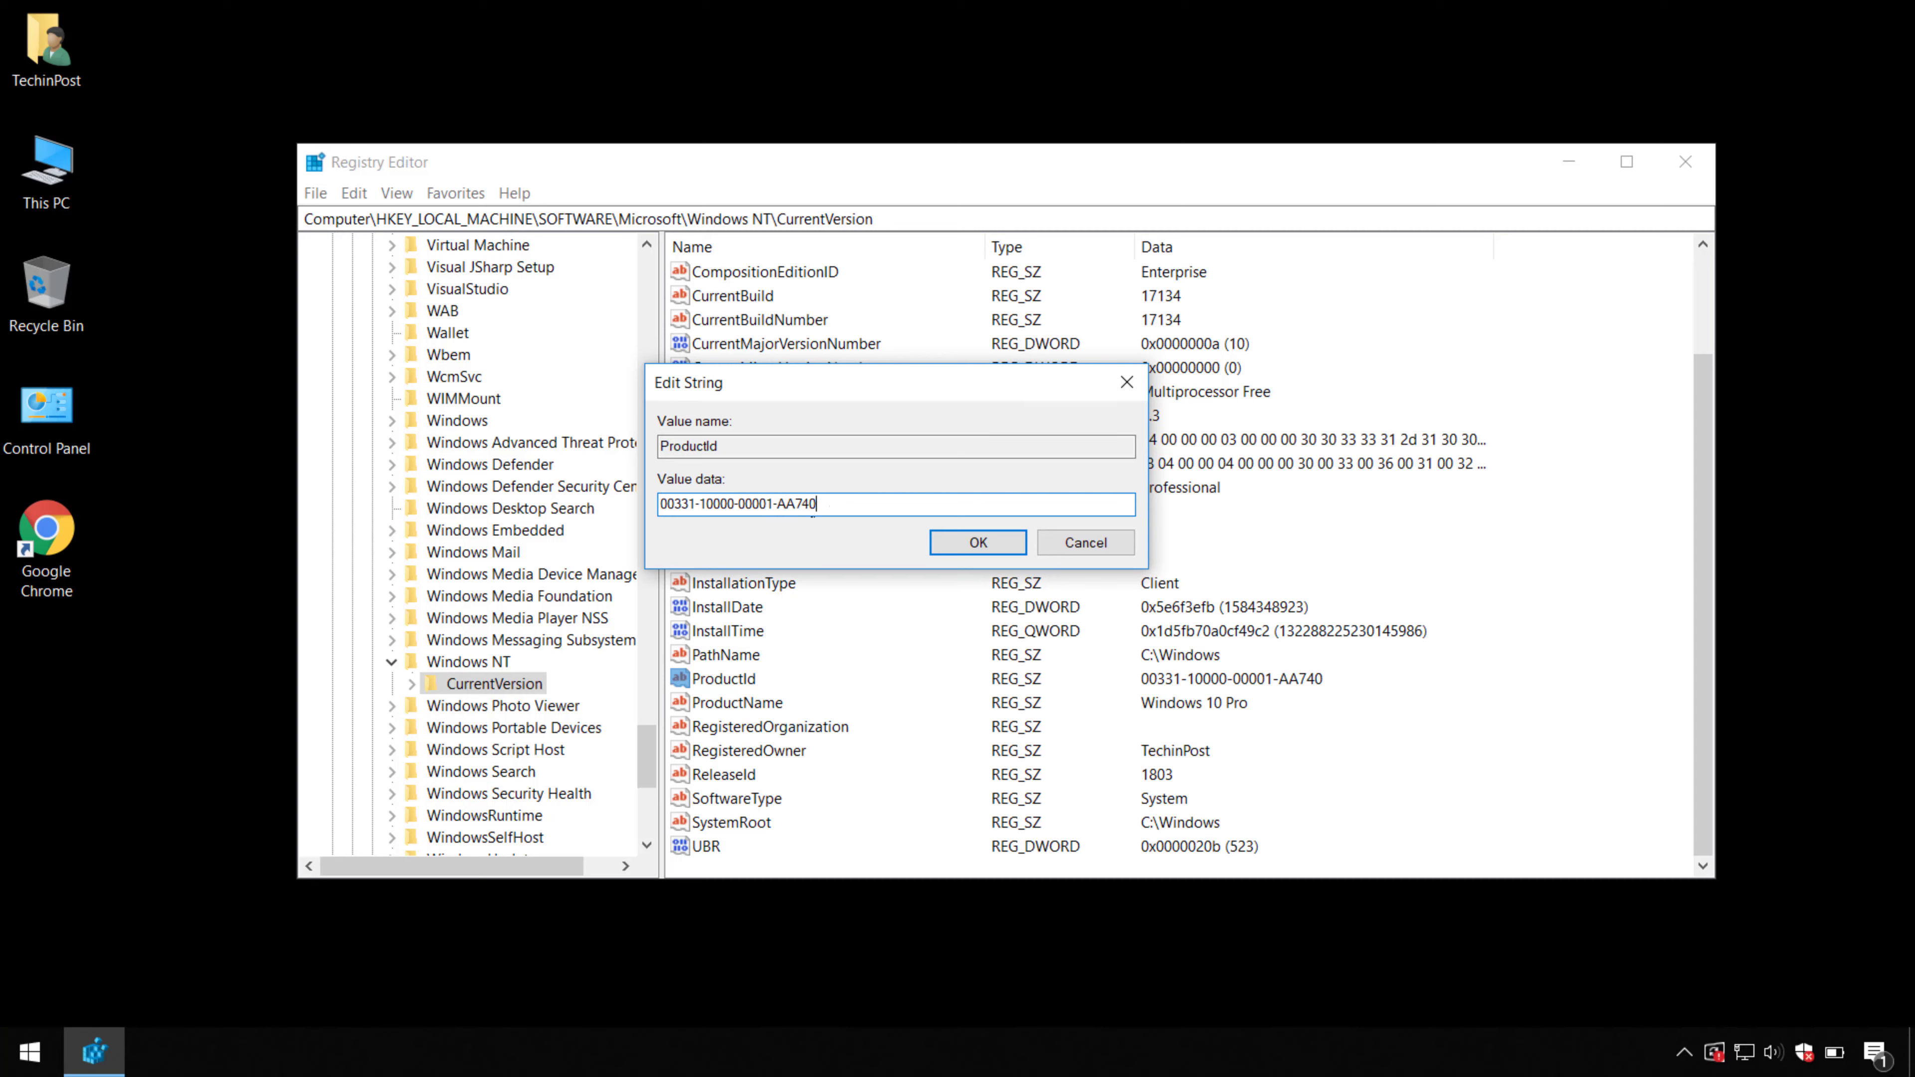
# In File Explorer, open the text file "key" from the Documents folder, copy the product key on its first line and minimize the file
pyautogui.click(75, 179)
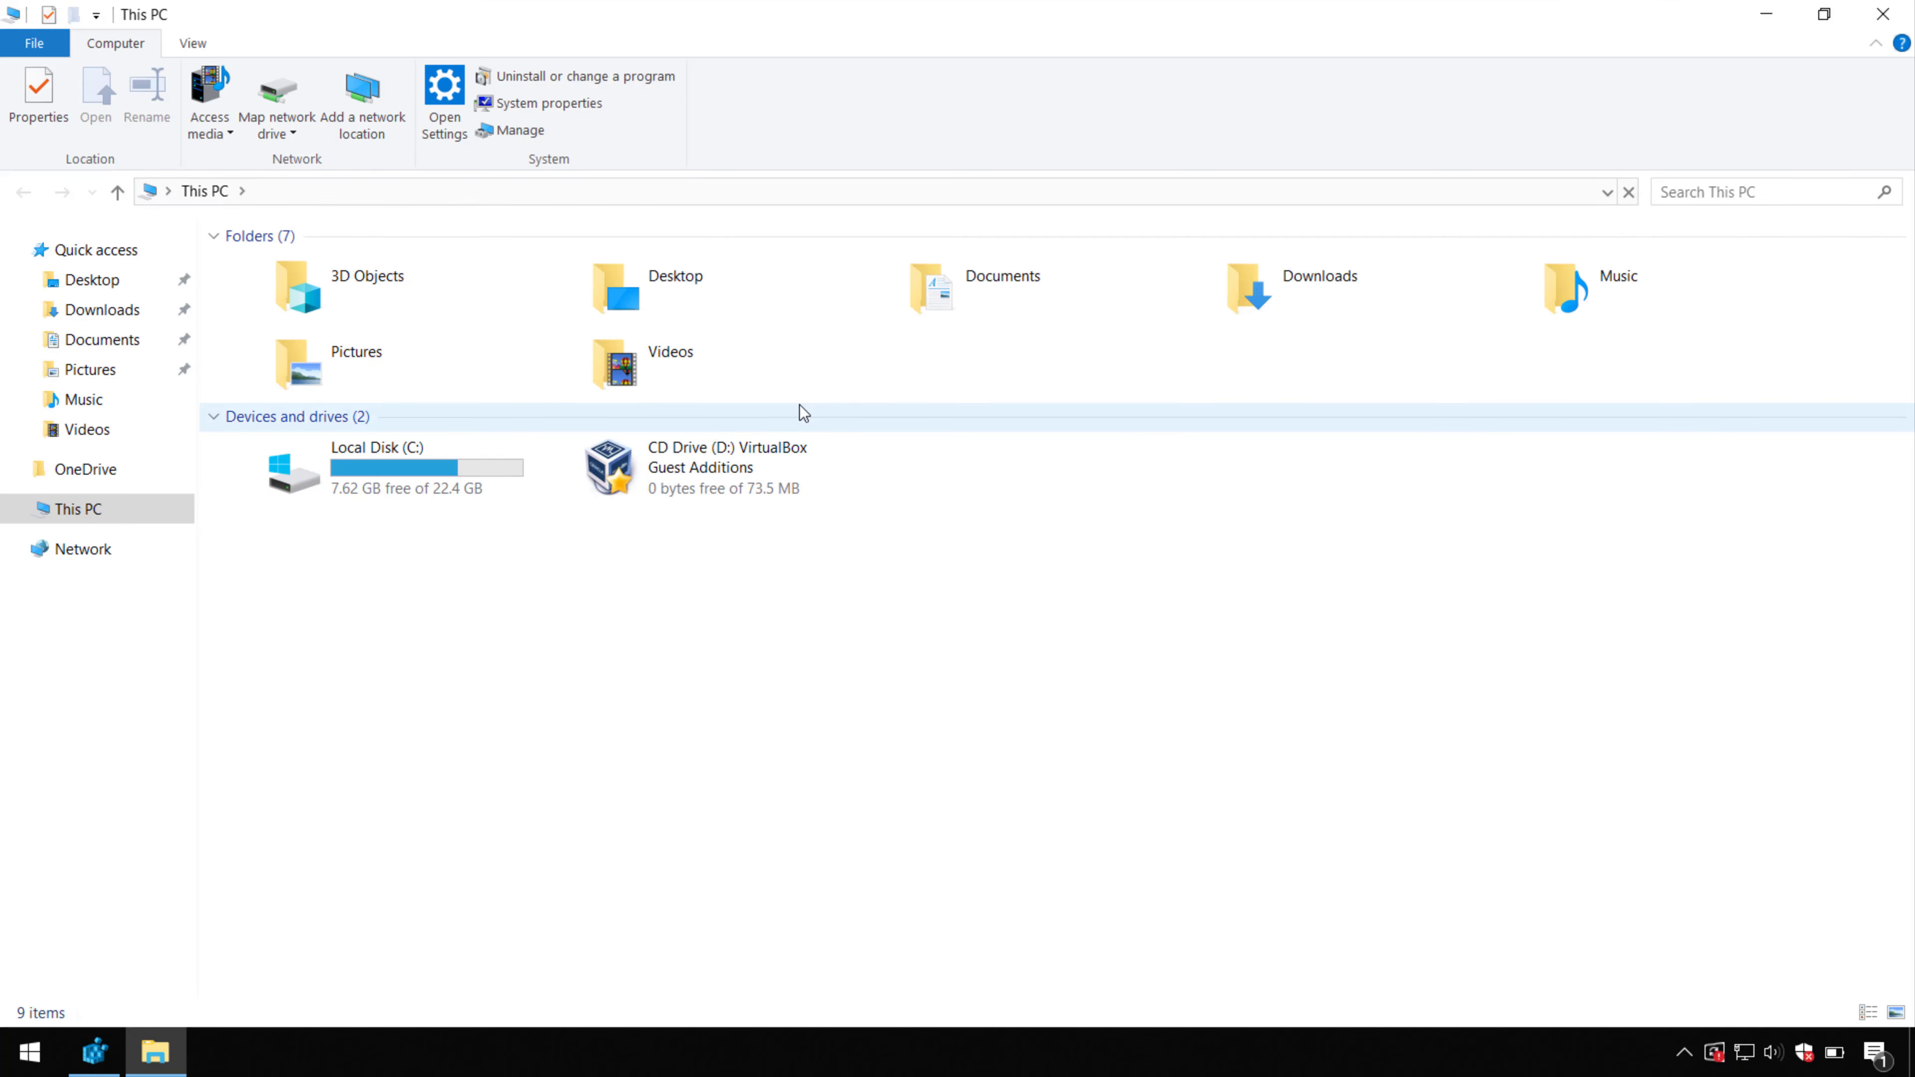
pyautogui.doubleClick(1034, 284)
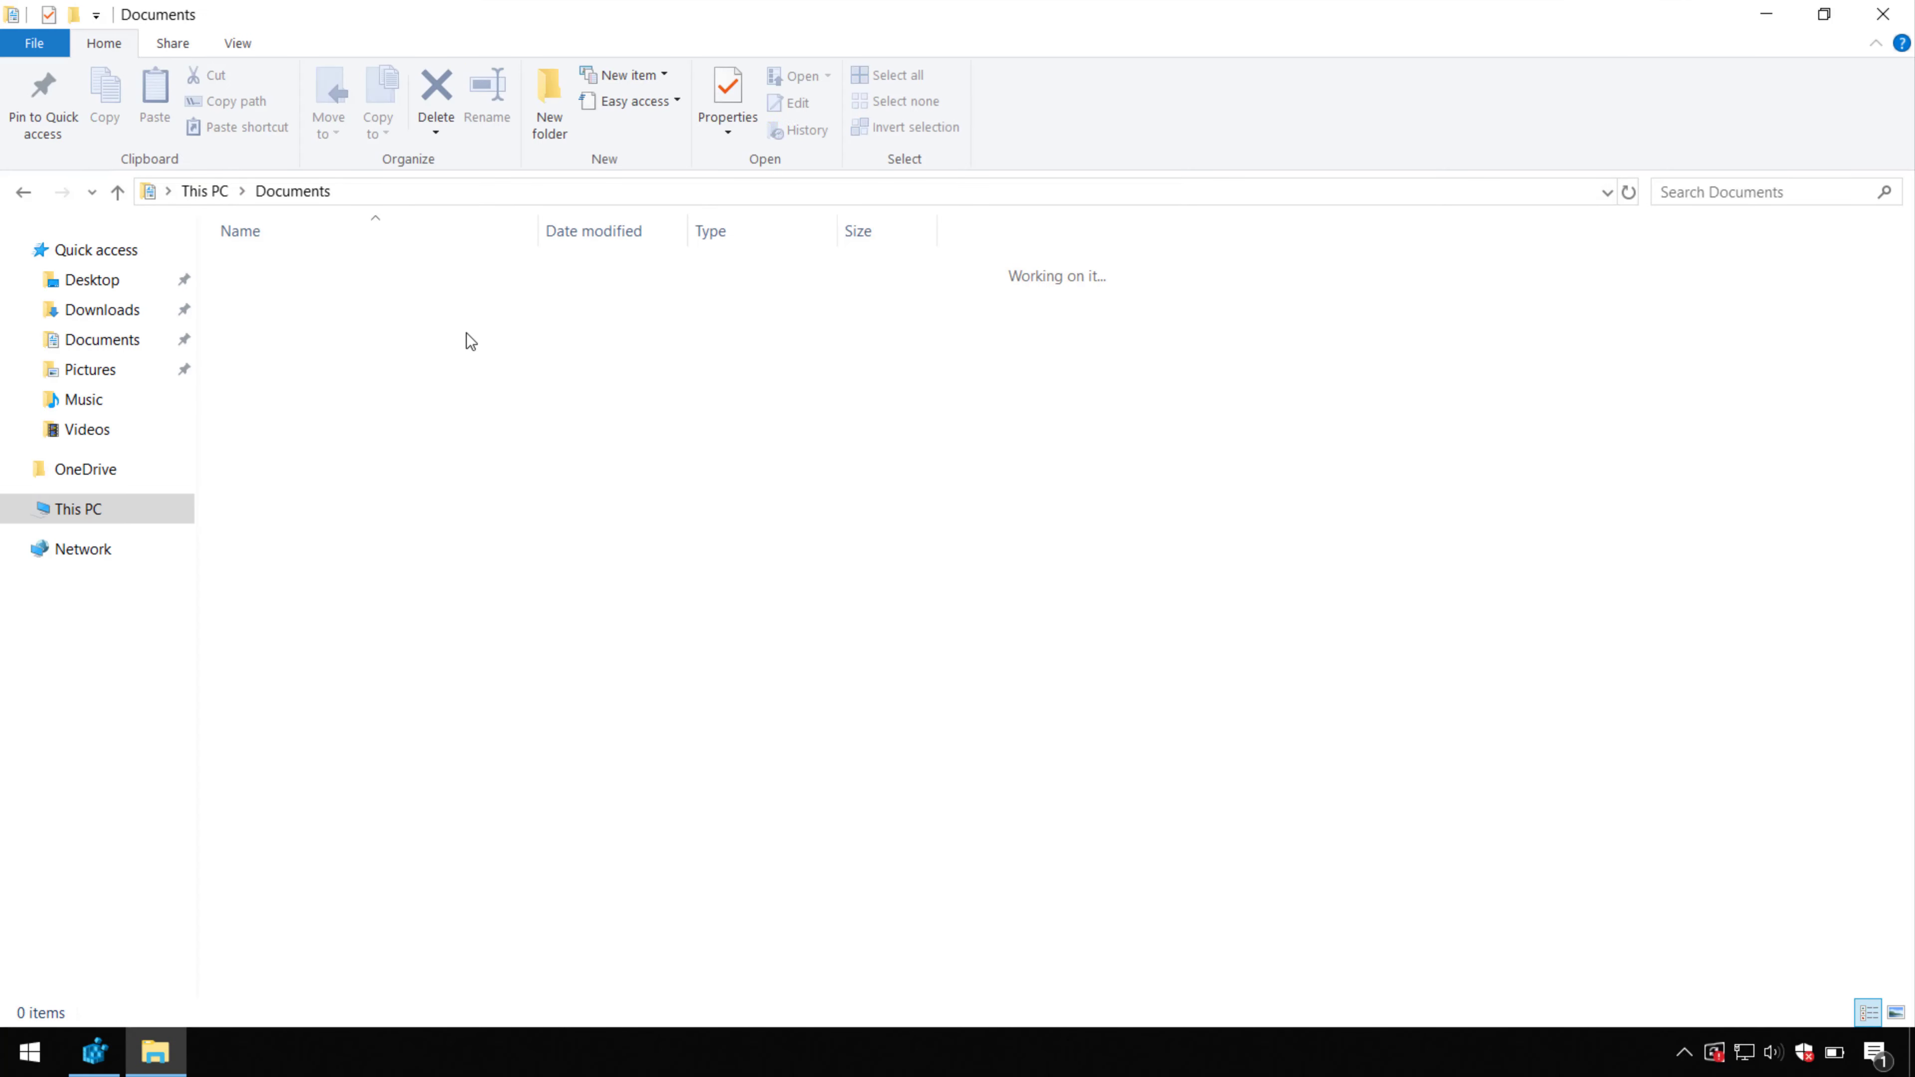
pyautogui.doubleClick(244, 301)
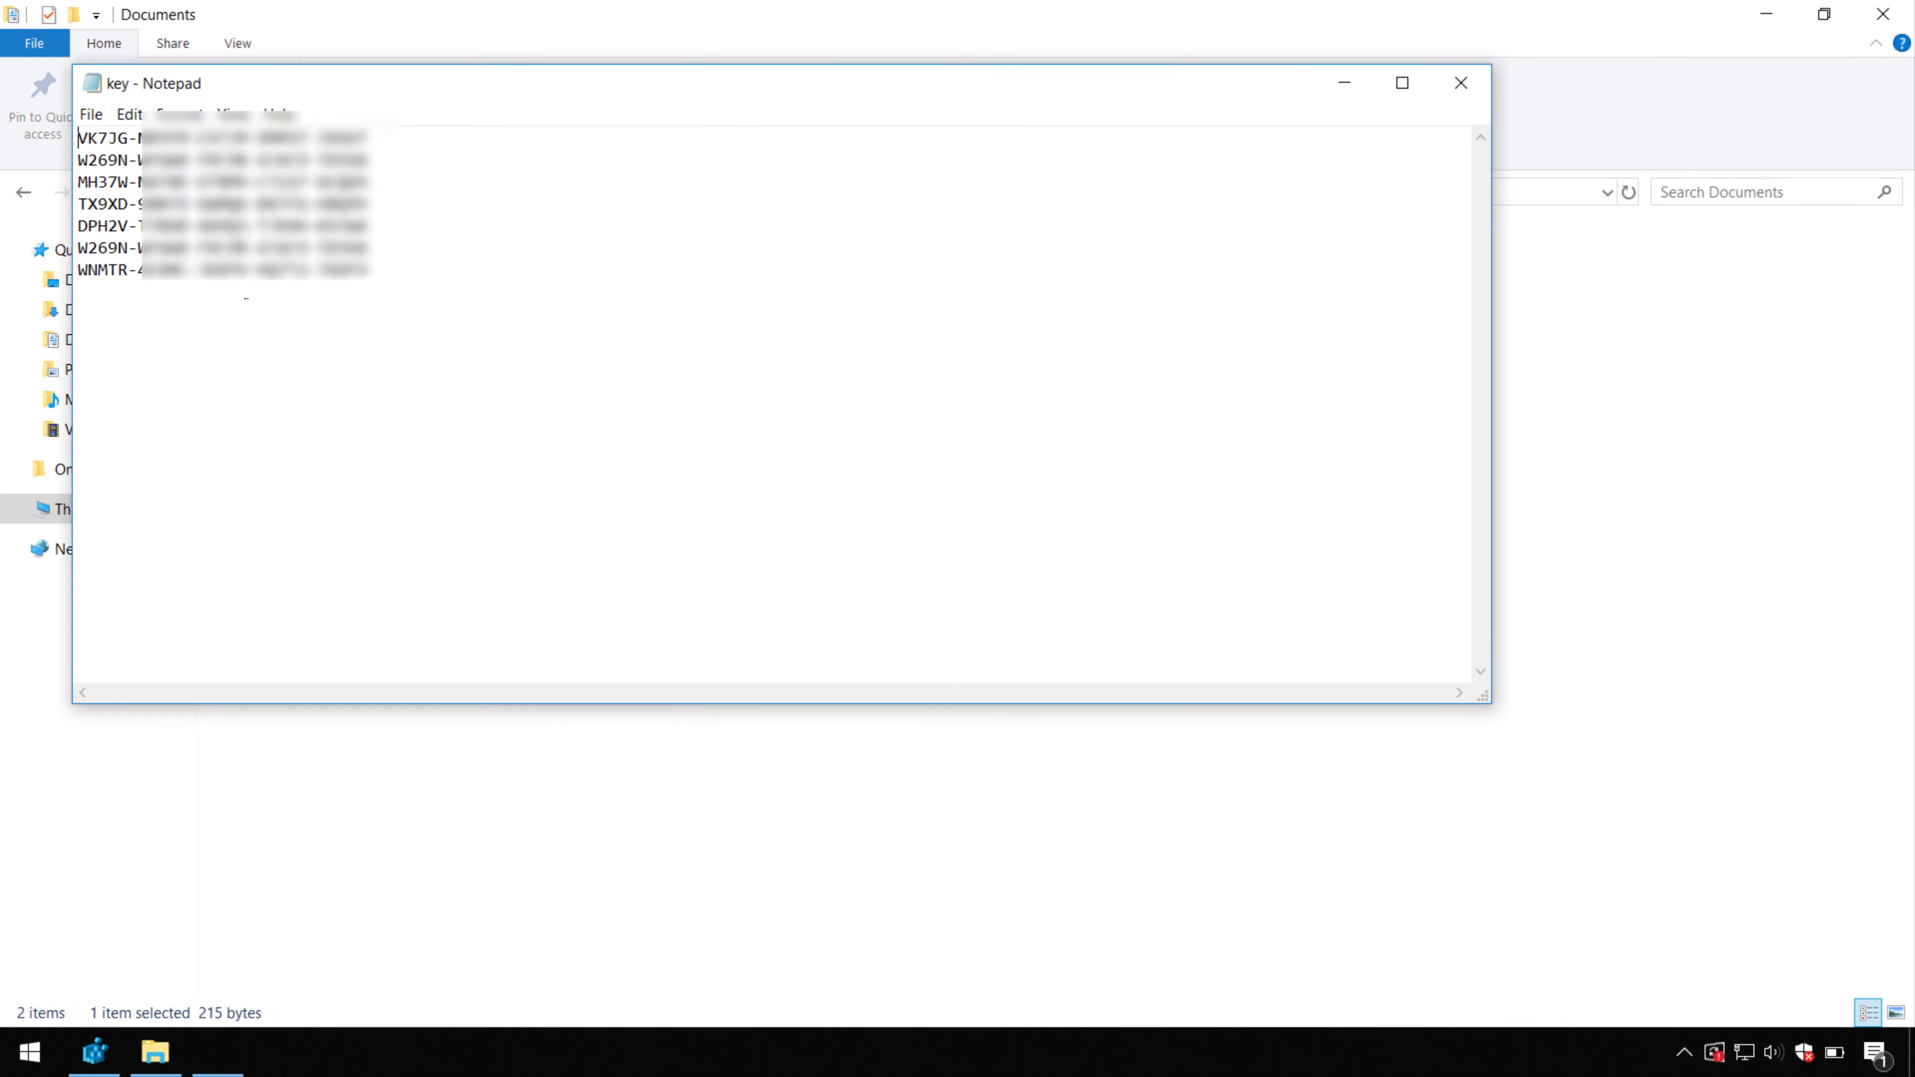
pyautogui.moveTo(408, 141); pyautogui.dragTo(78, 138)
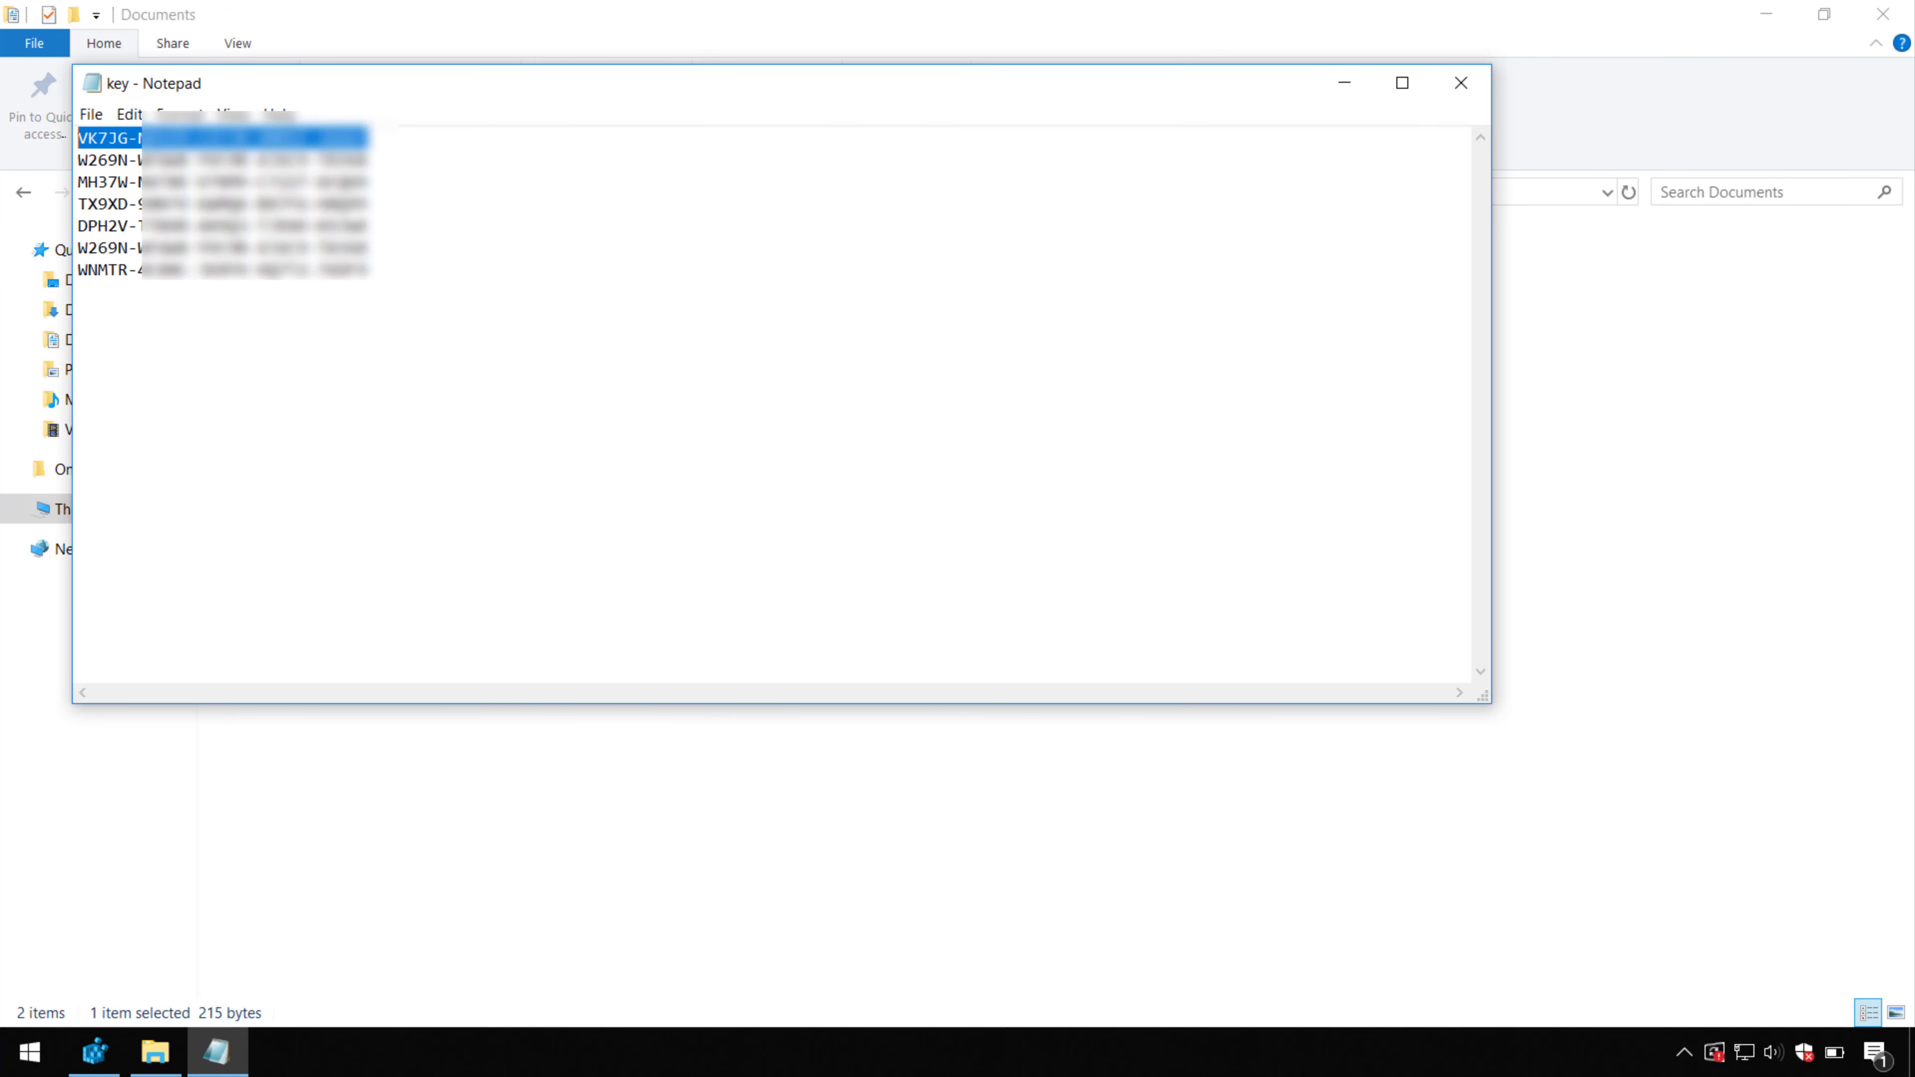
pyautogui.click(1345, 82)
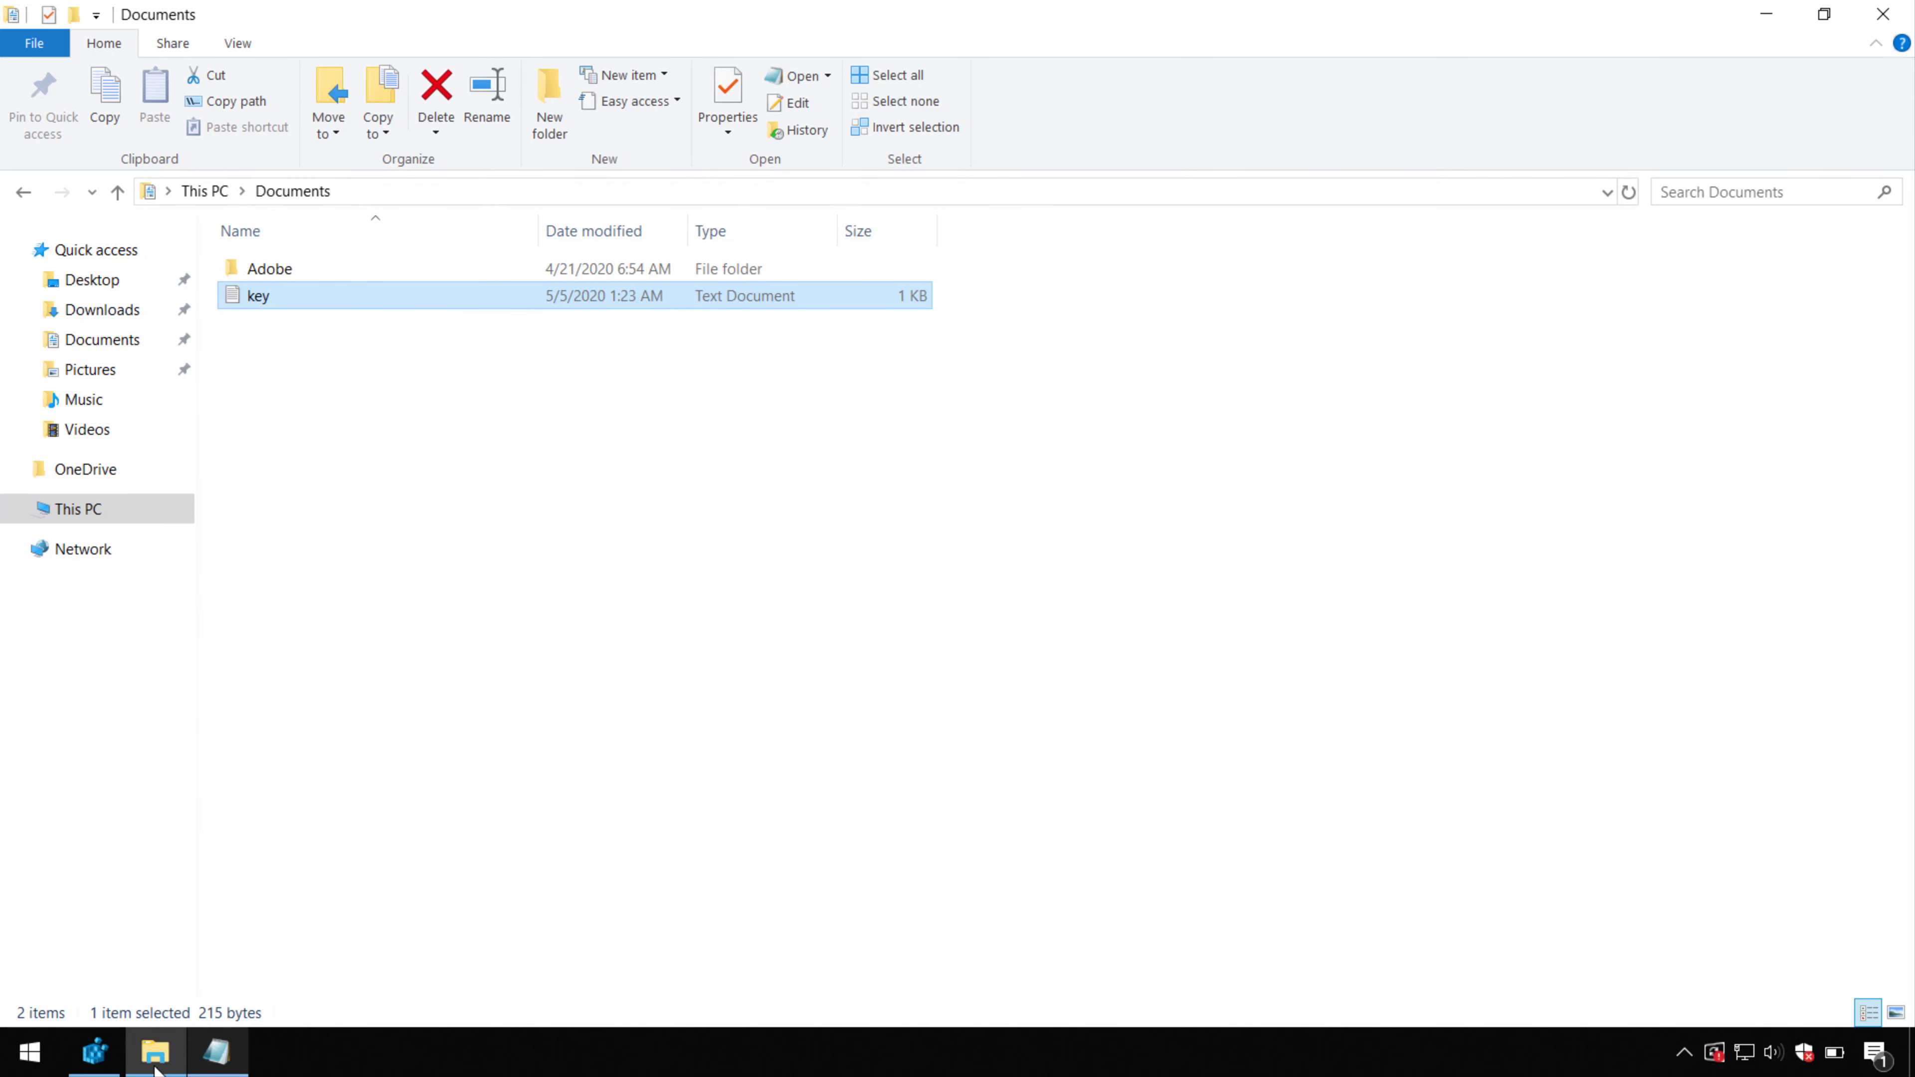
# Switch back to Registry Editor, replace the ProductId value data with the copied product key, confirm, and close Registry Editor and File Explorer
pyautogui.click(97, 1057)
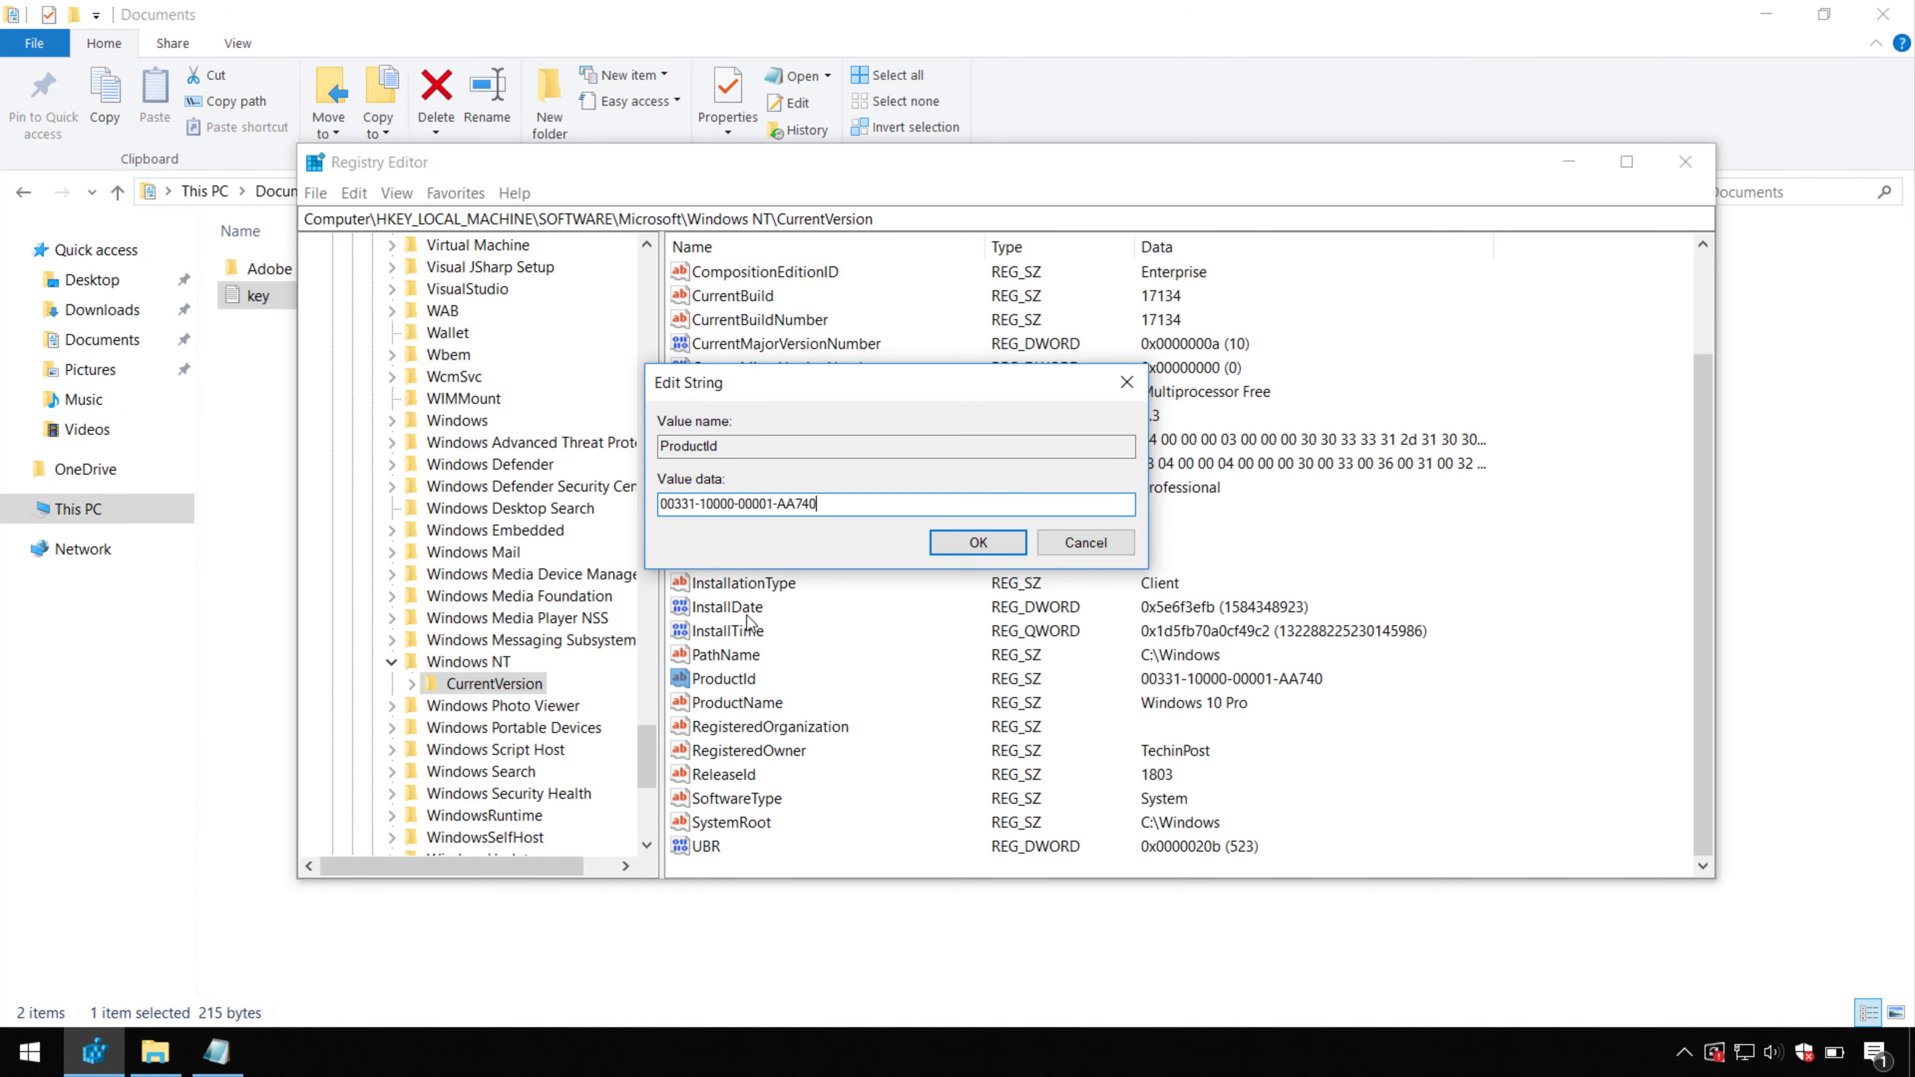
pyautogui.moveTo(837, 505); pyautogui.dragTo(614, 510)
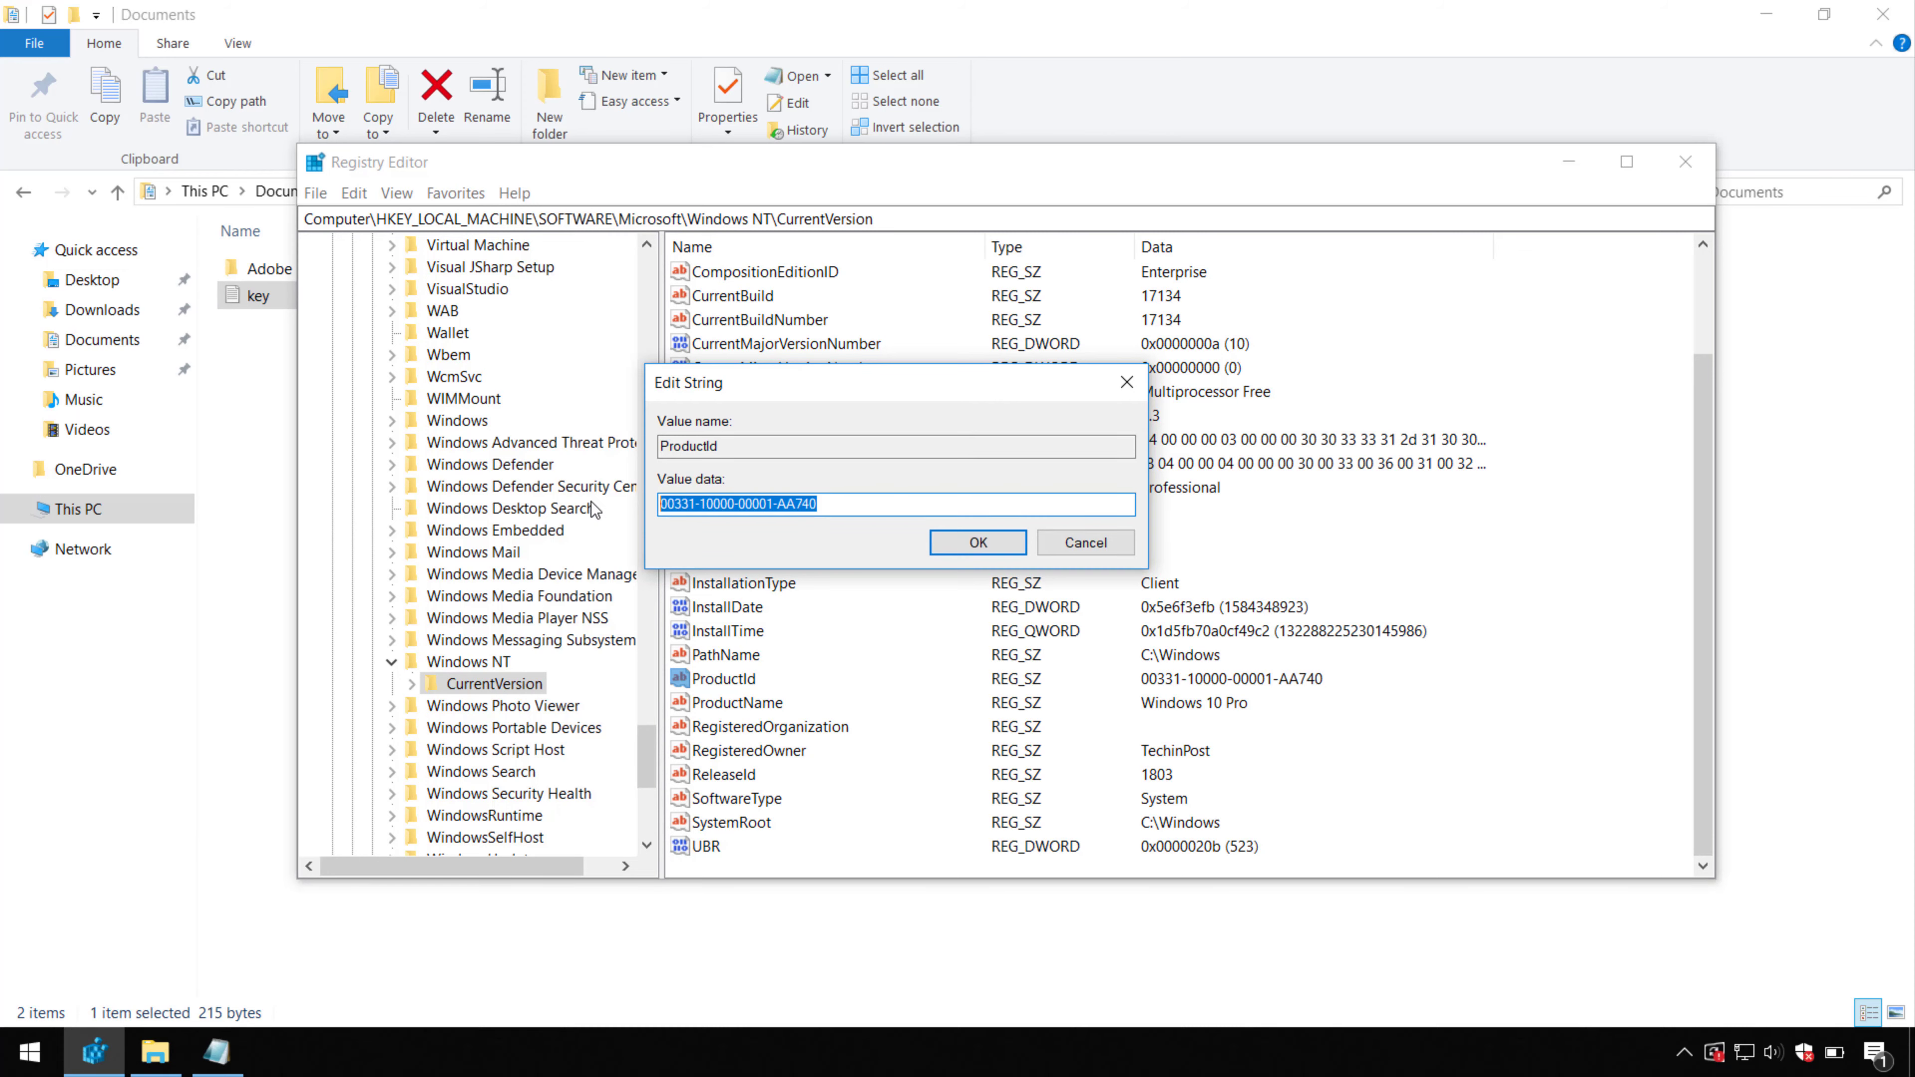
pyautogui.write('VK7JG-NPHTM-C97JM-9MPGT-3V66T')
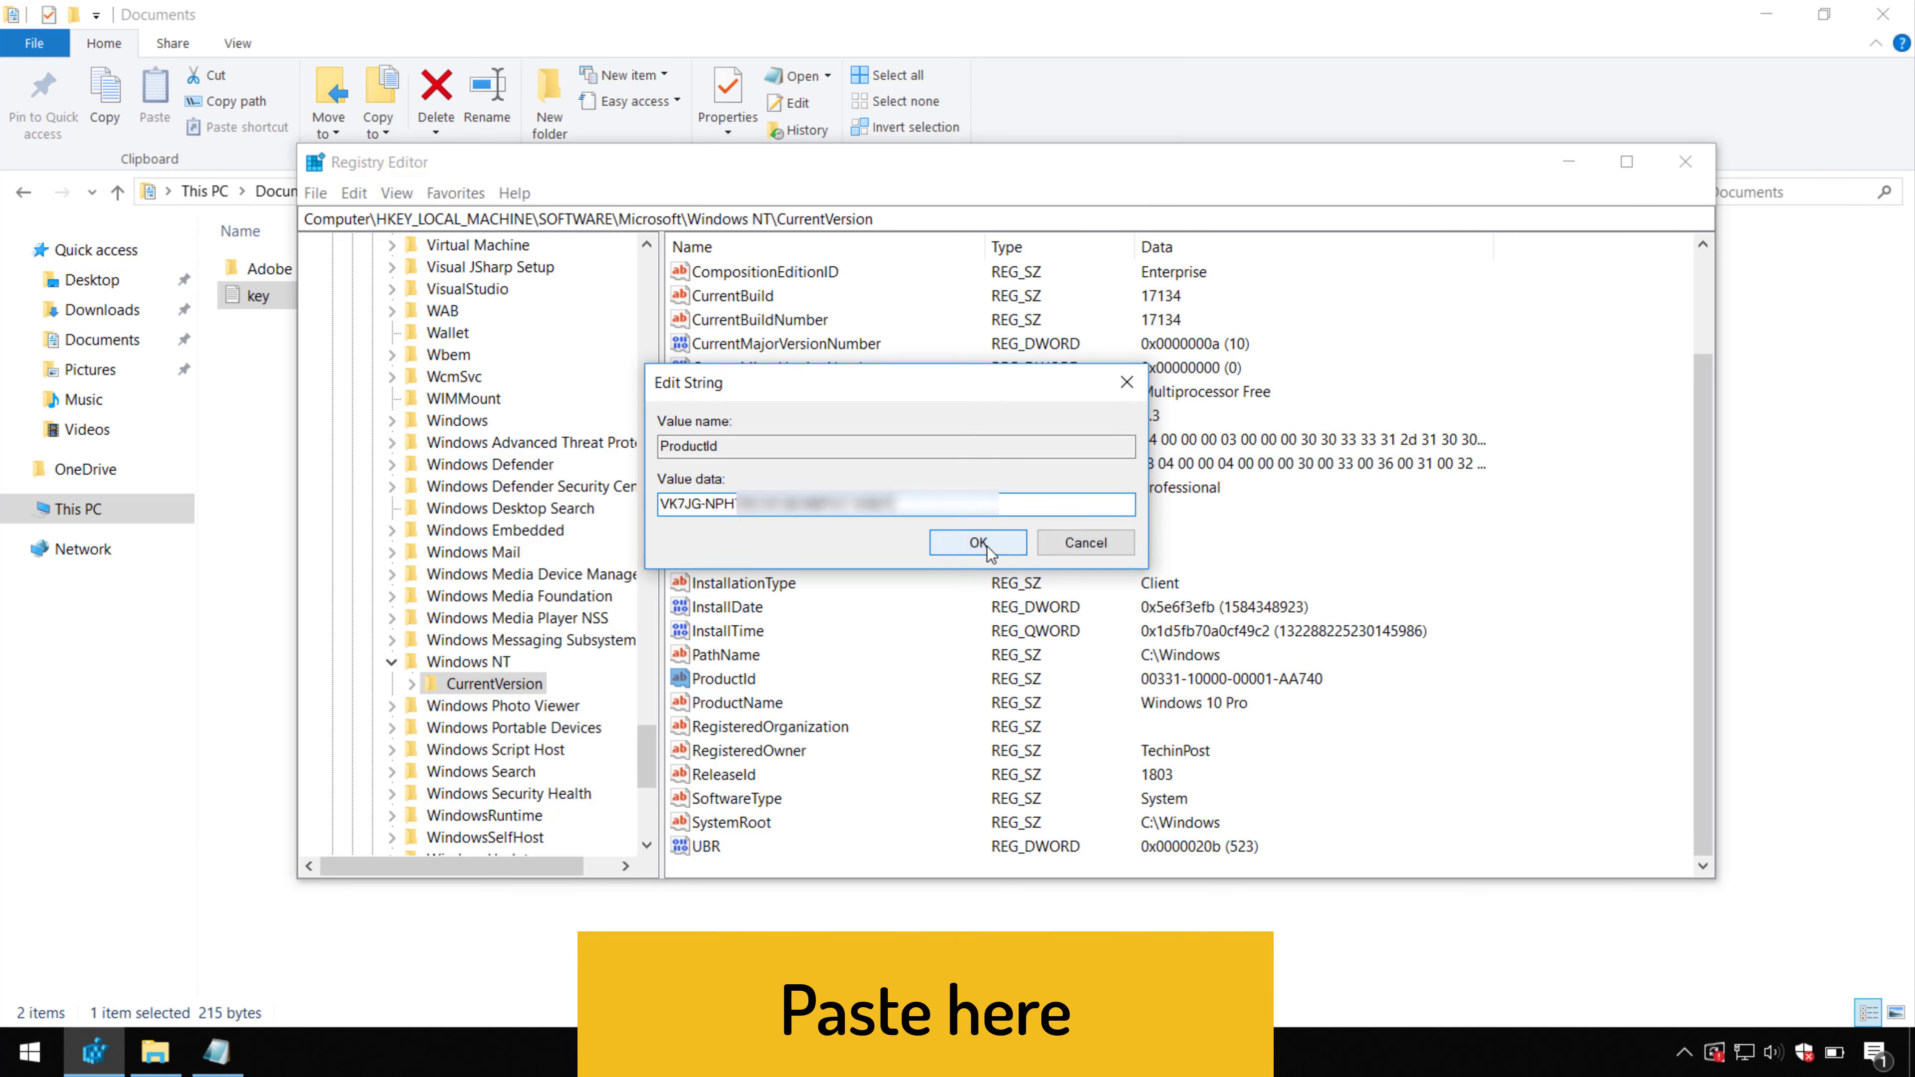
pyautogui.click(980, 544)
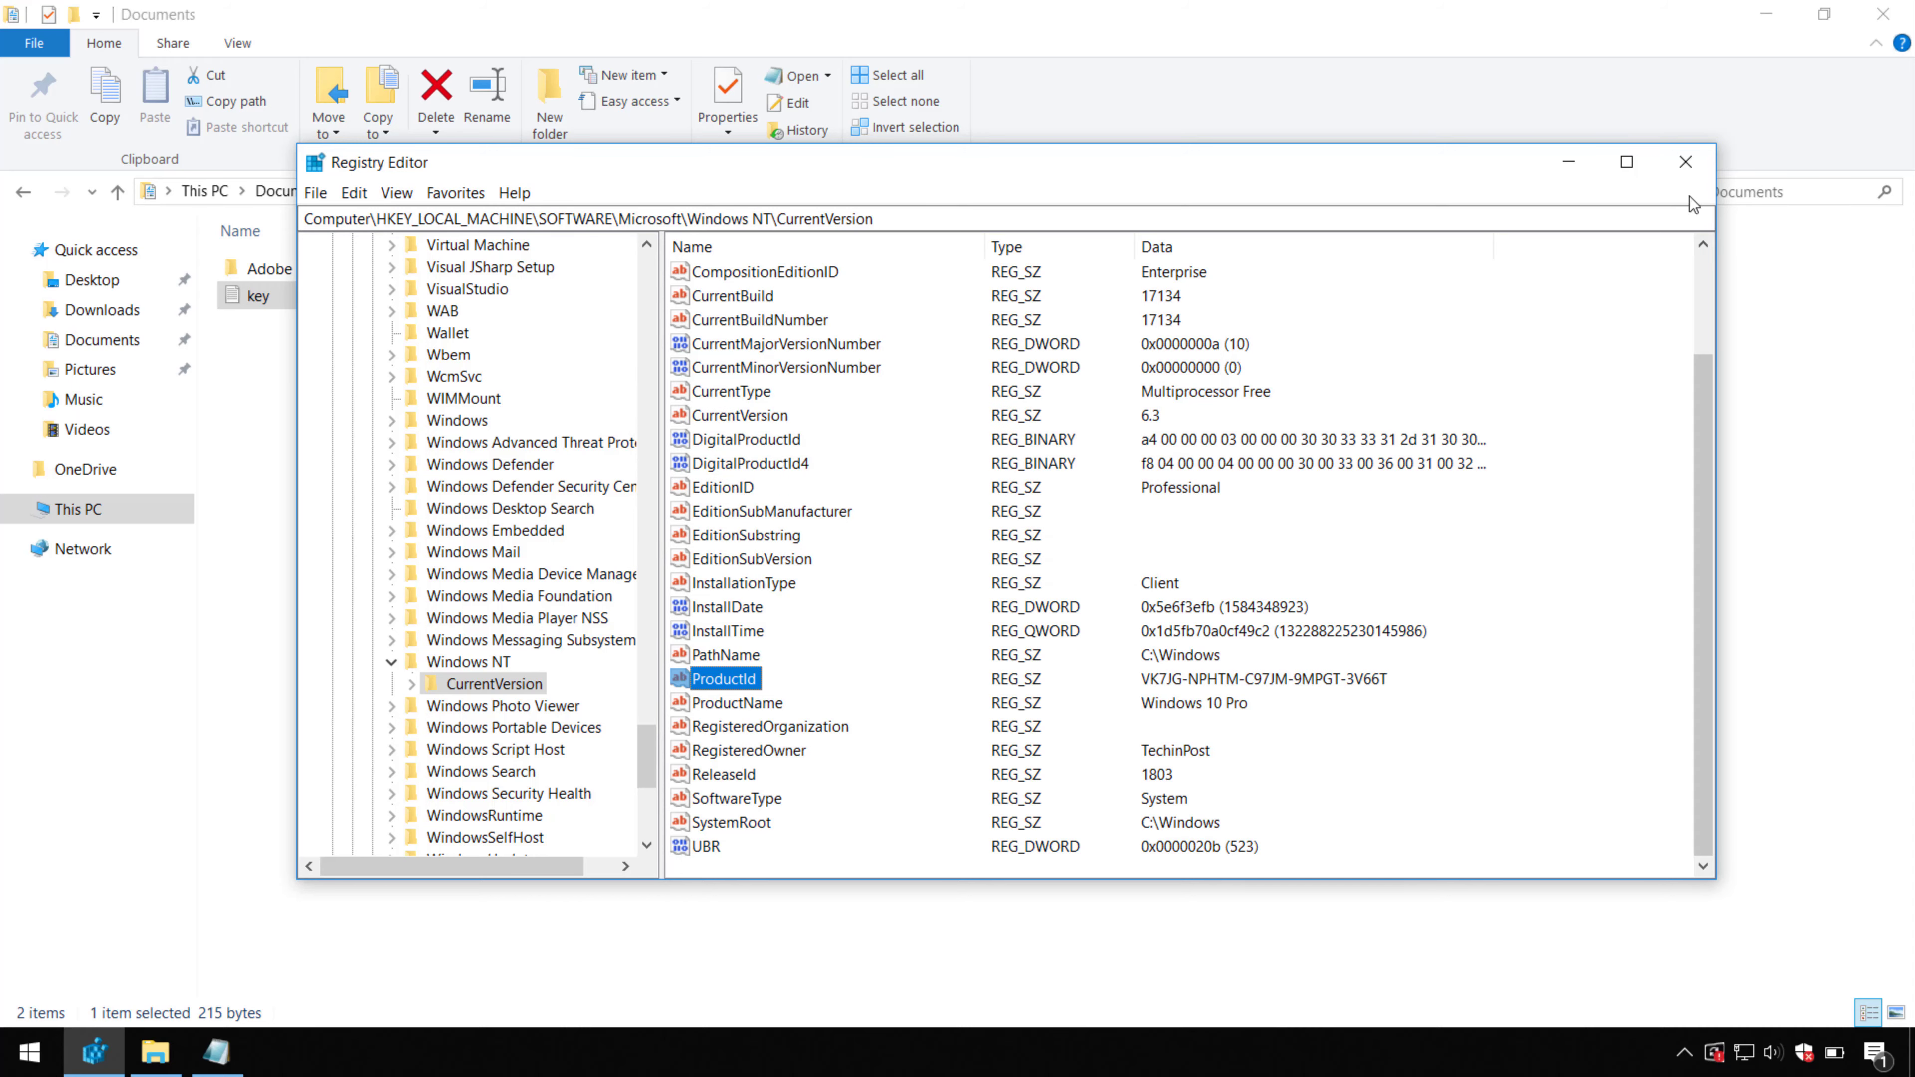
pyautogui.click(1686, 163)
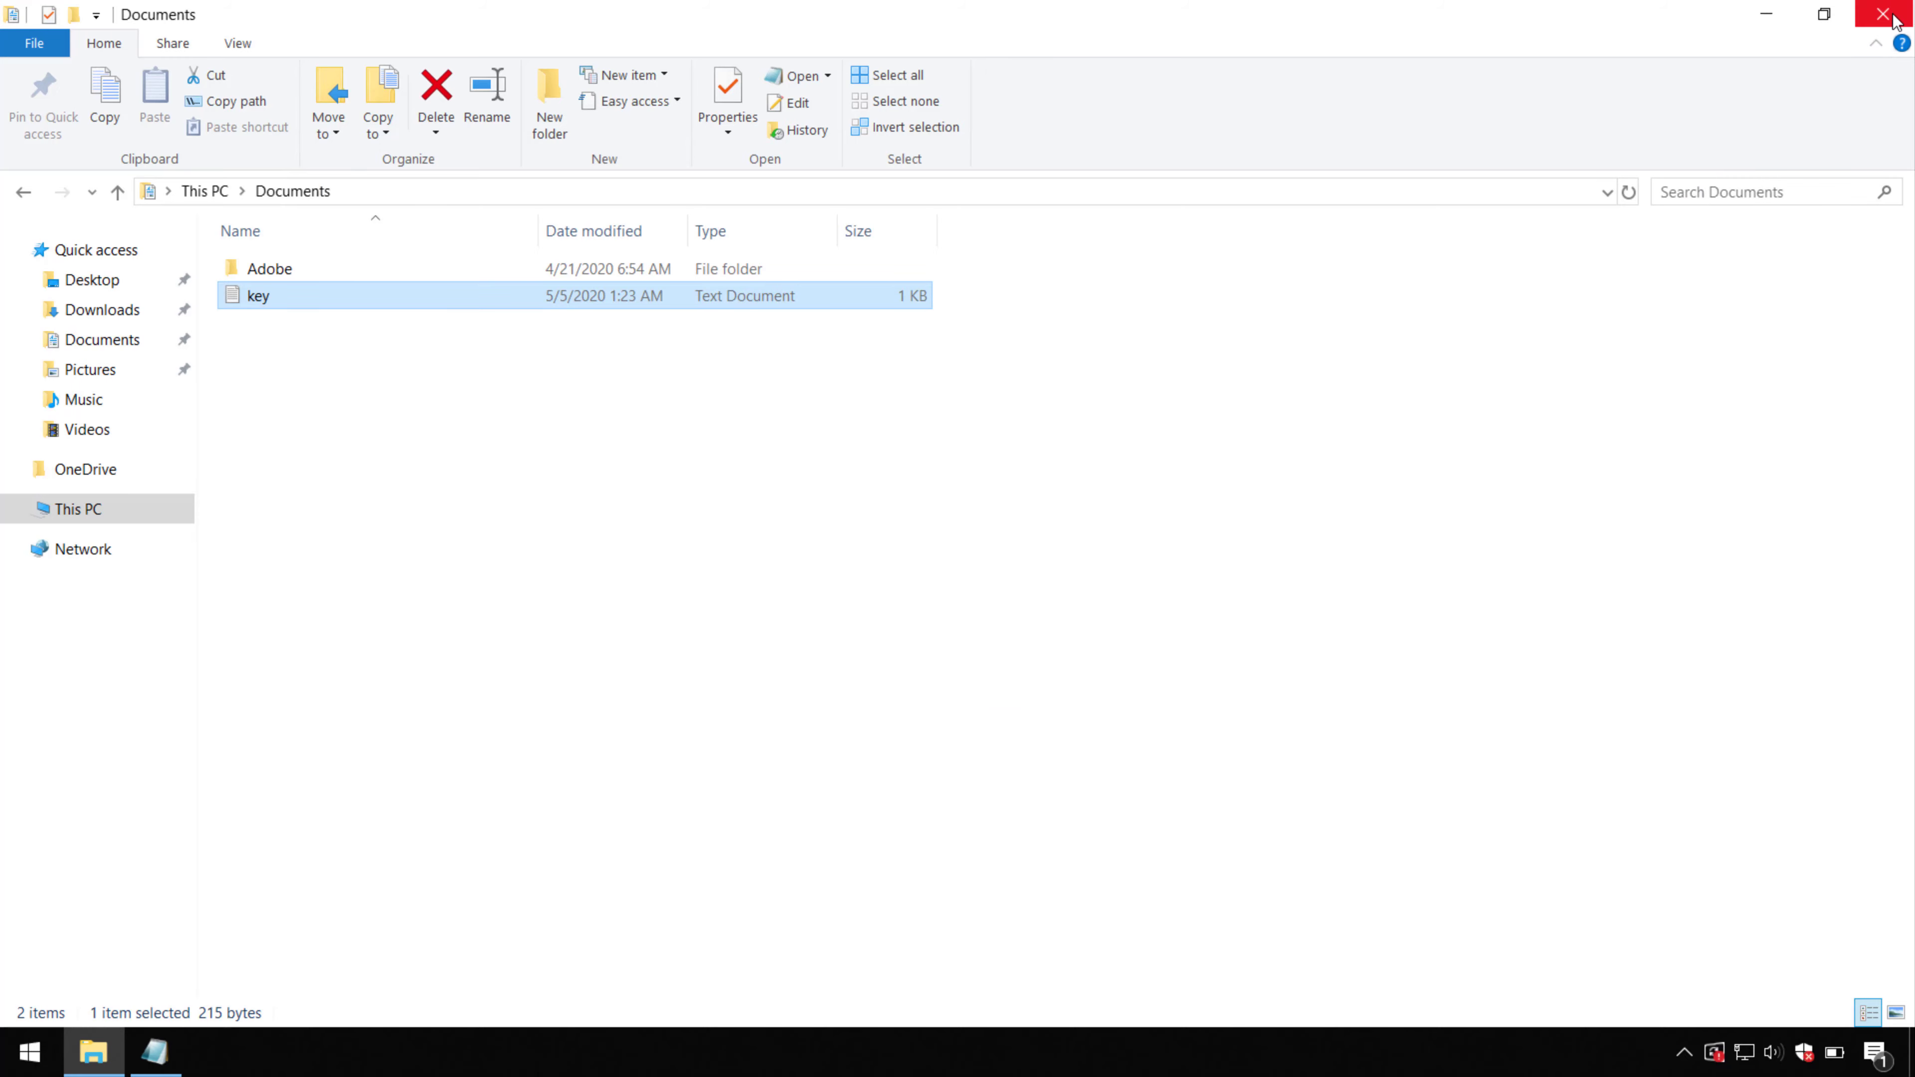
pyautogui.click(1885, 17)
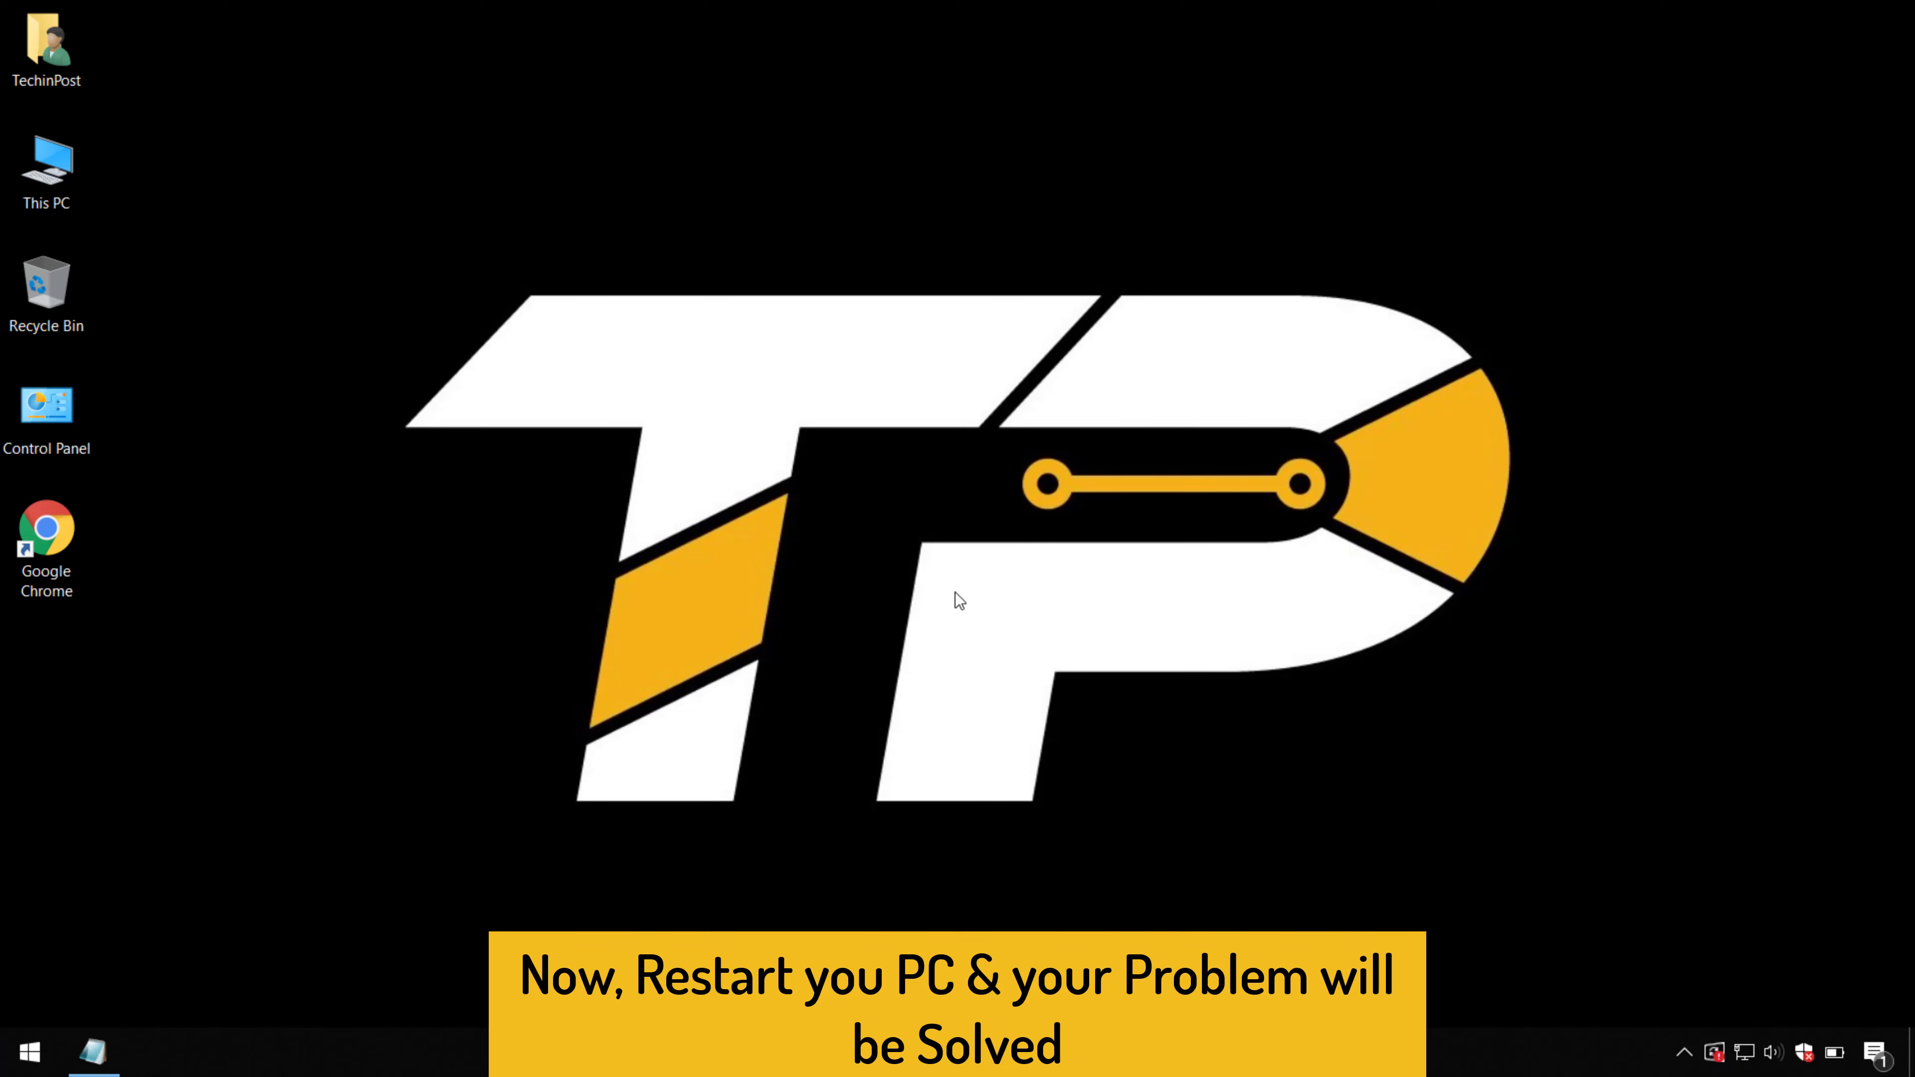